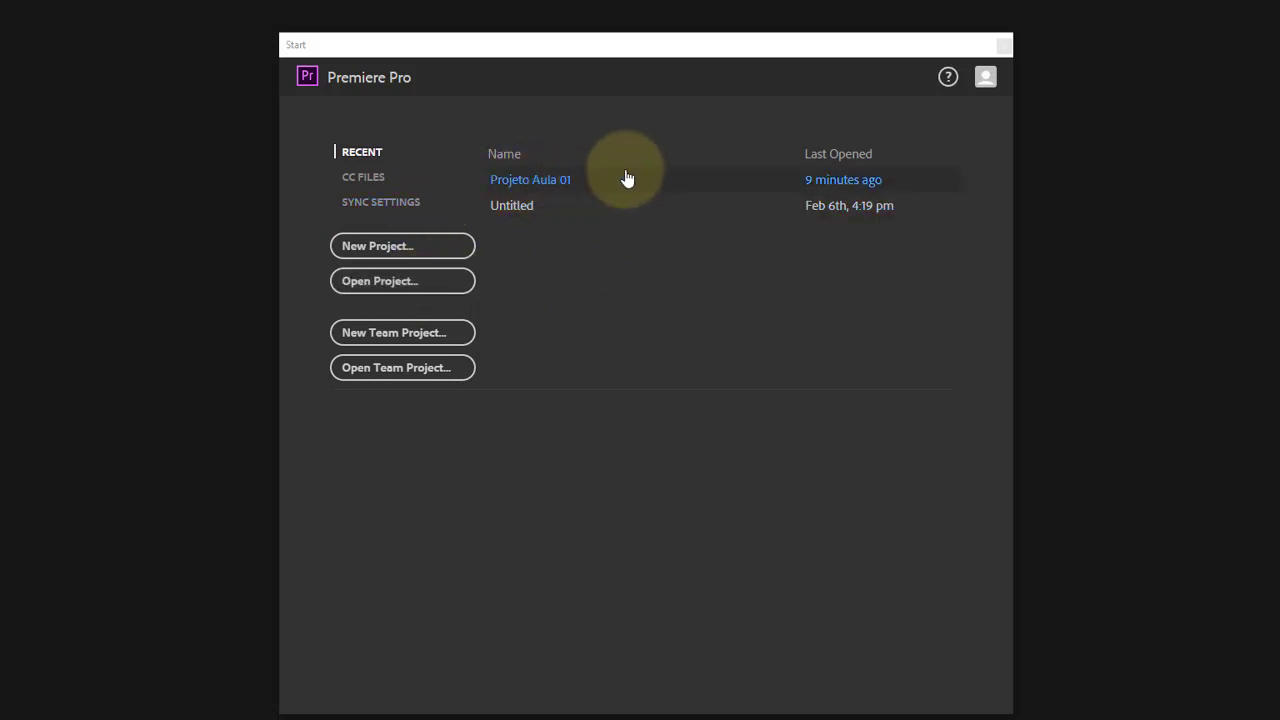
# Open the recent project 'Projeto Aula 01' from the Start screen.
pyautogui.click(572, 186)
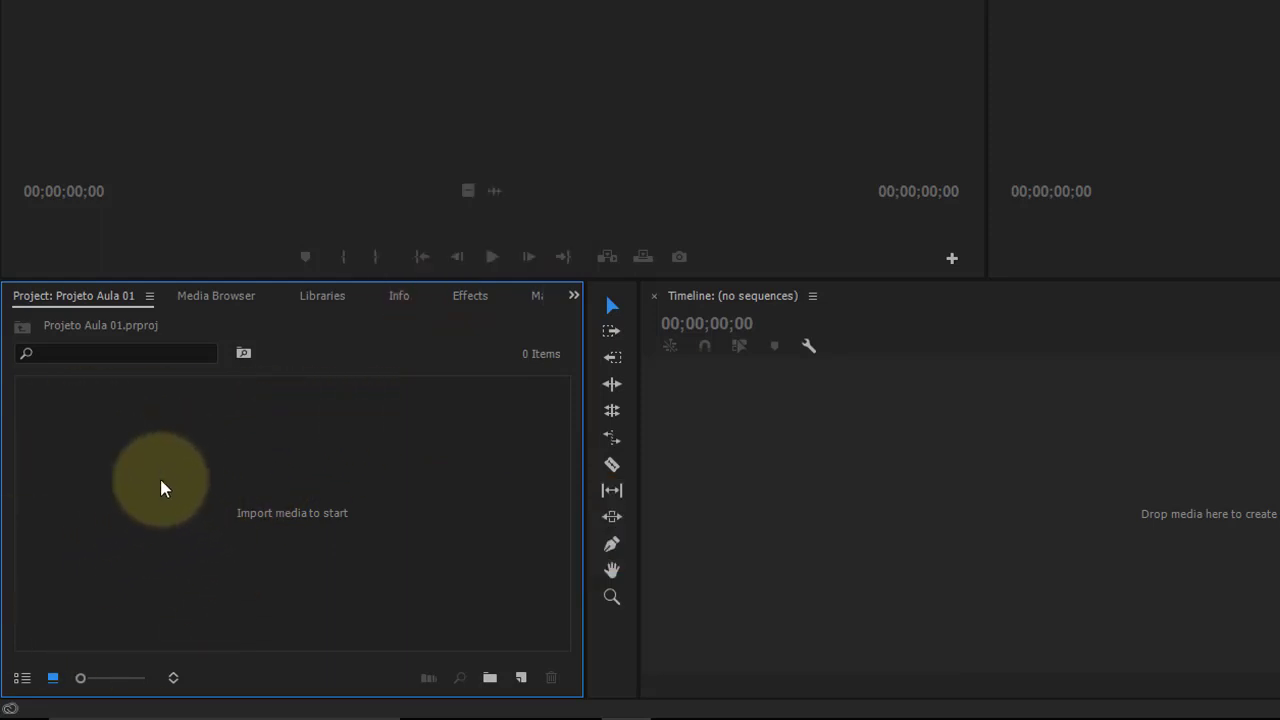
# In the Import dialog, browse to videos > Grazmec videos Ago 2016 > gravações dia 08-08 > Camera Canon.
pyautogui.rightClick(163, 487)
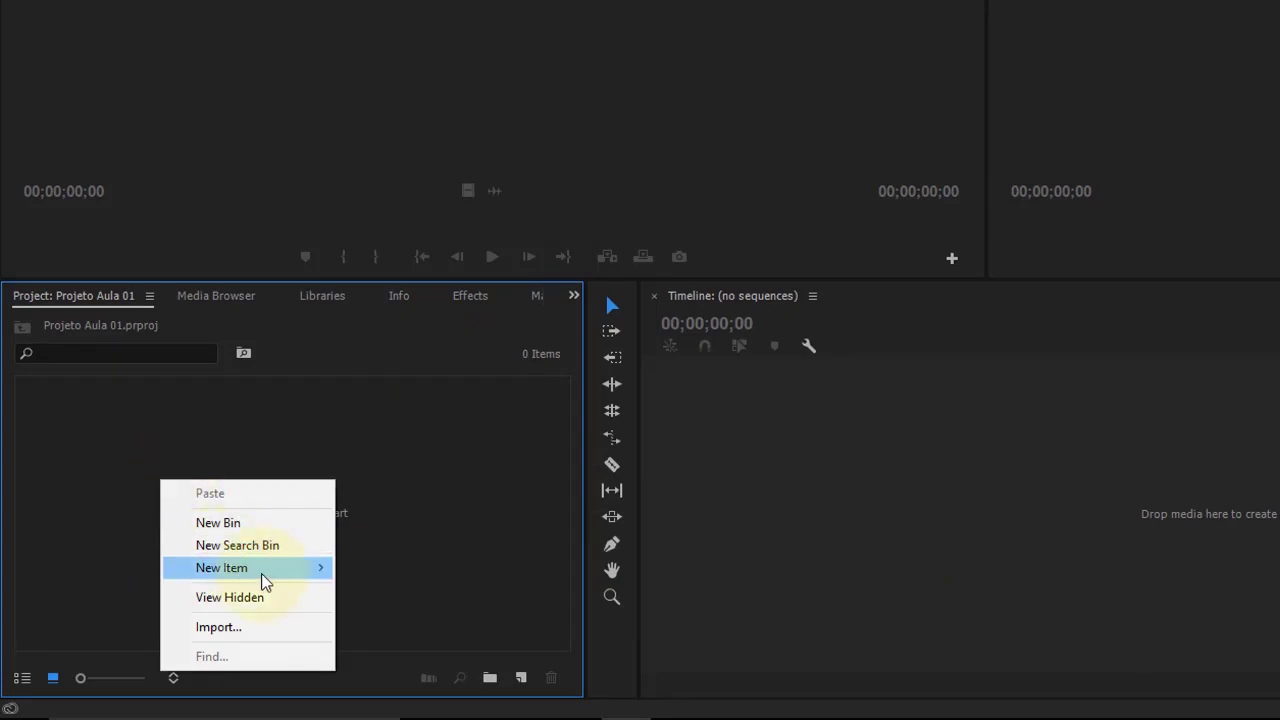
pyautogui.click(282, 628)
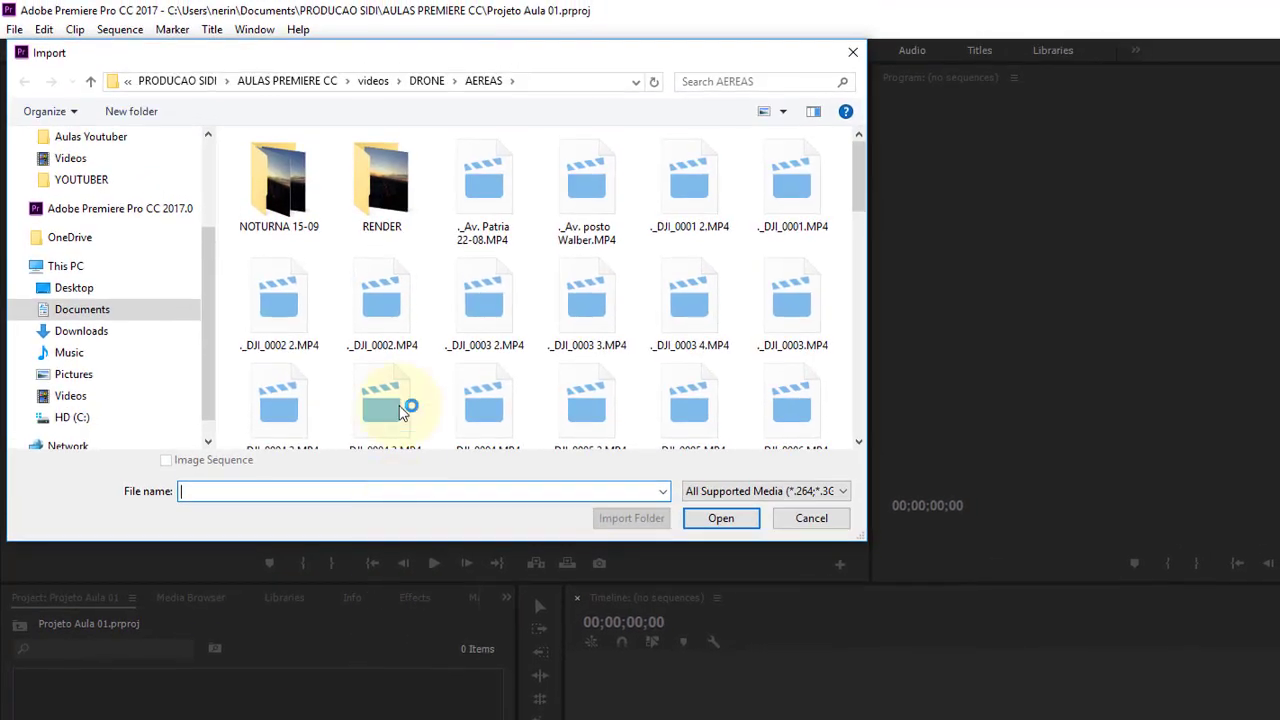
pyautogui.click(268, 84)
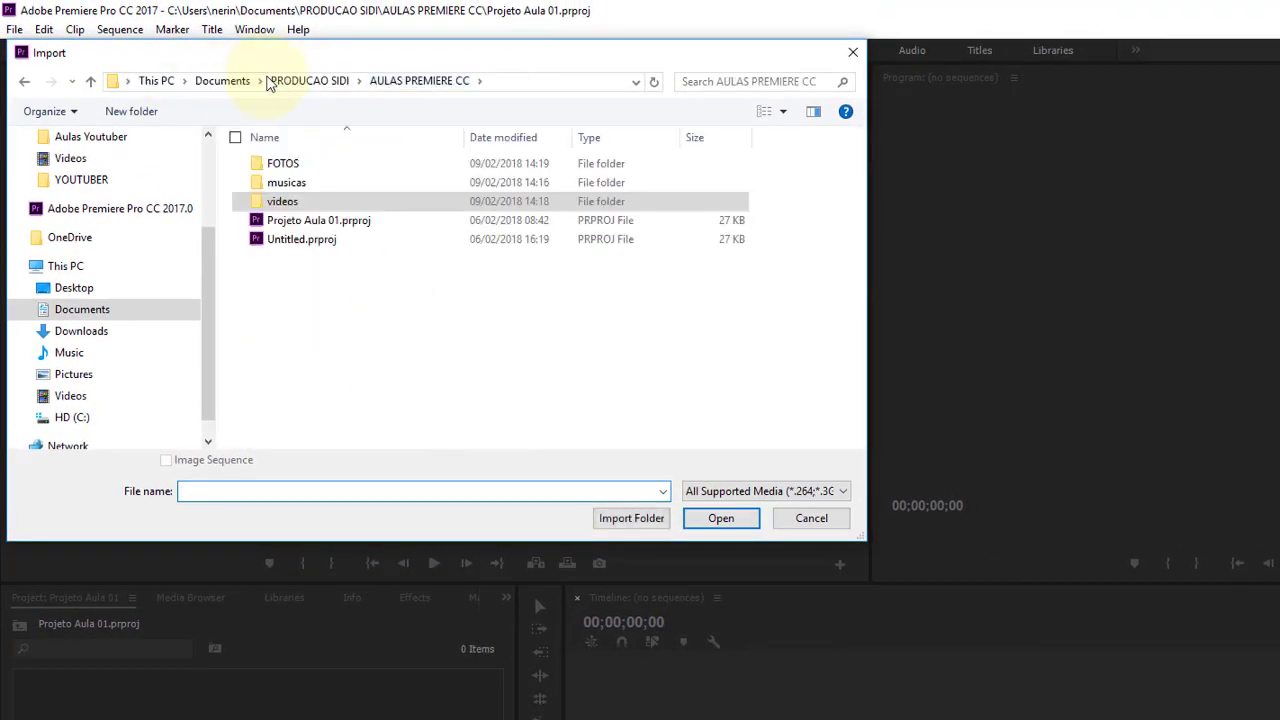
pyautogui.moveTo(437, 57); pyautogui.dragTo(513, 168)
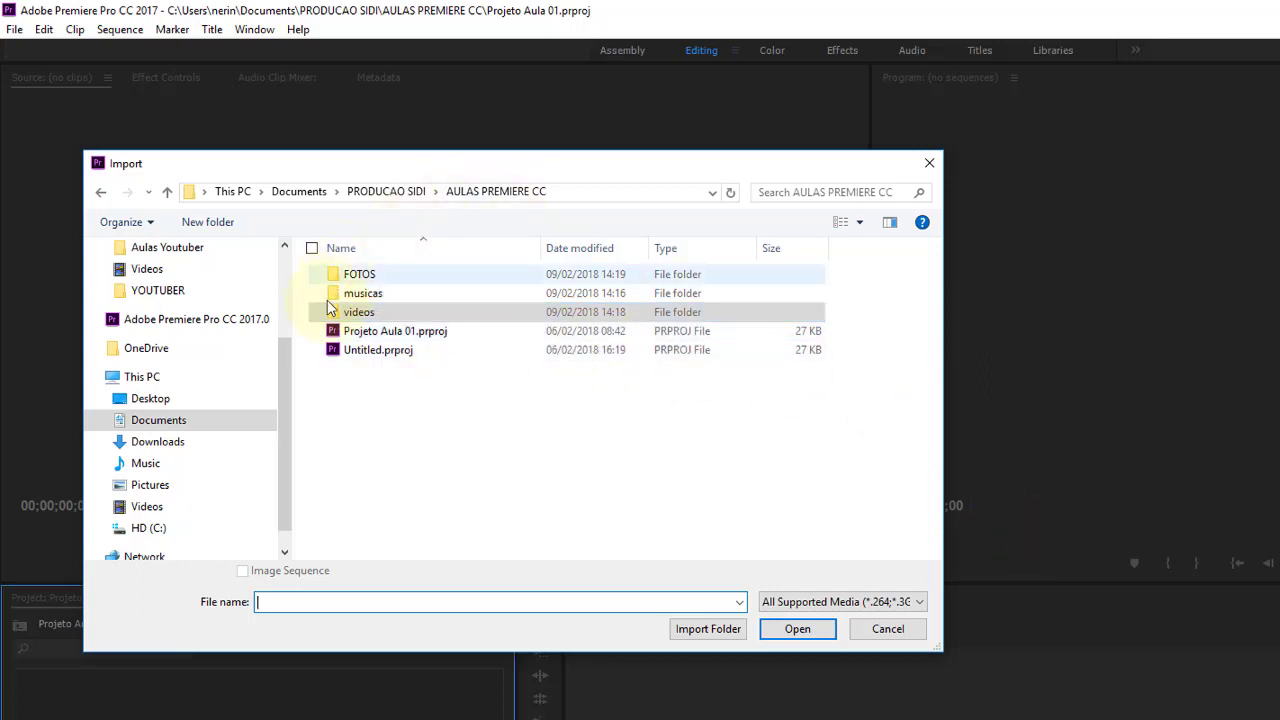
pyautogui.doubleClick(330, 311)
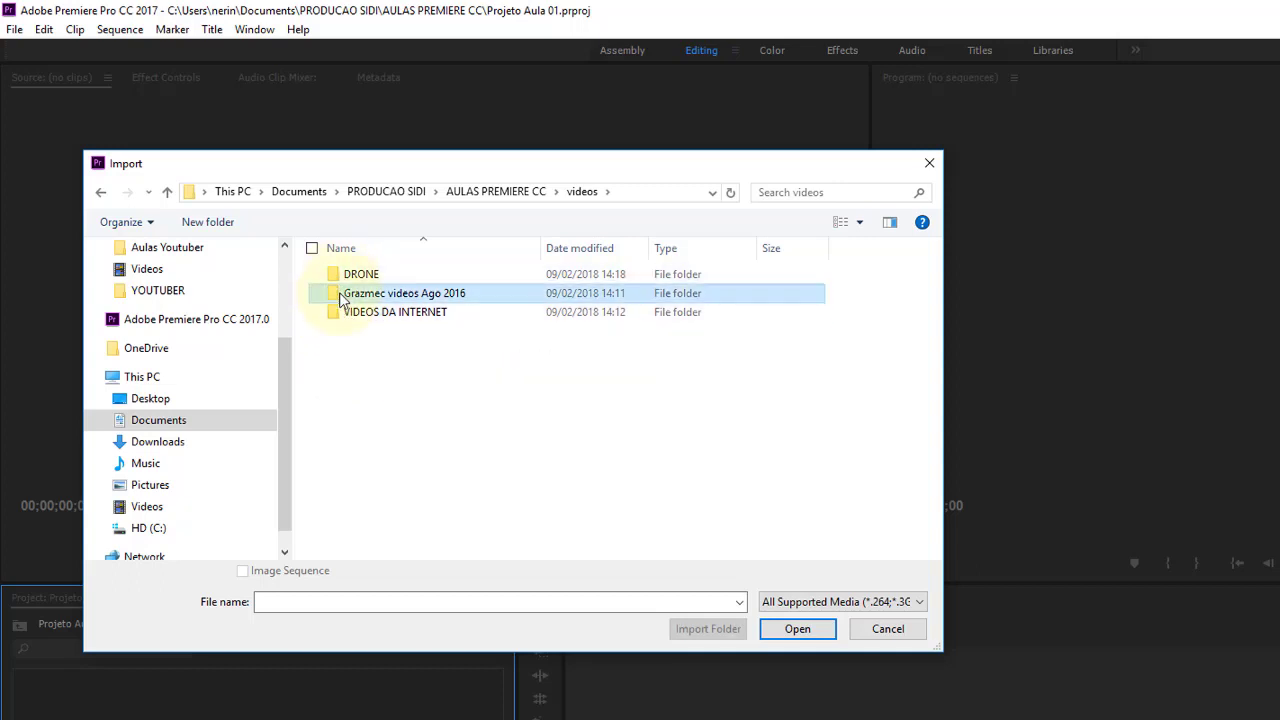
pyautogui.doubleClick(339, 293)
pyautogui.click(348, 279)
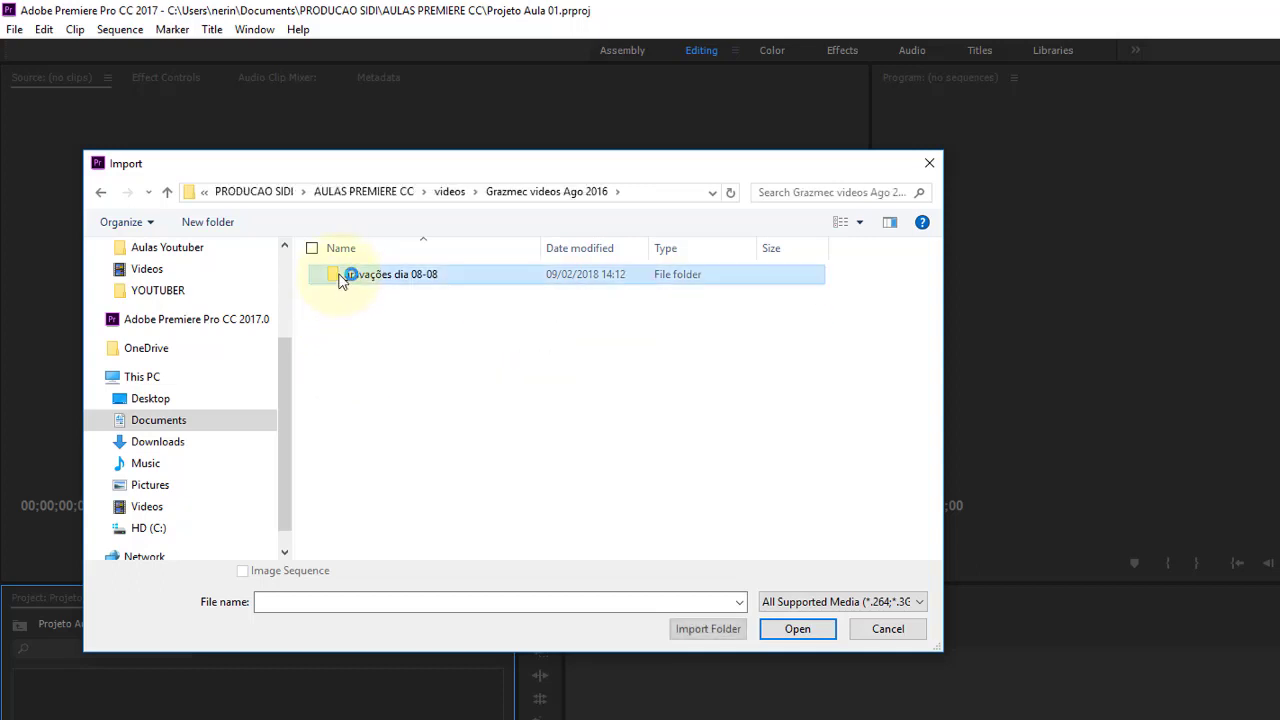
pyautogui.doubleClick(341, 279)
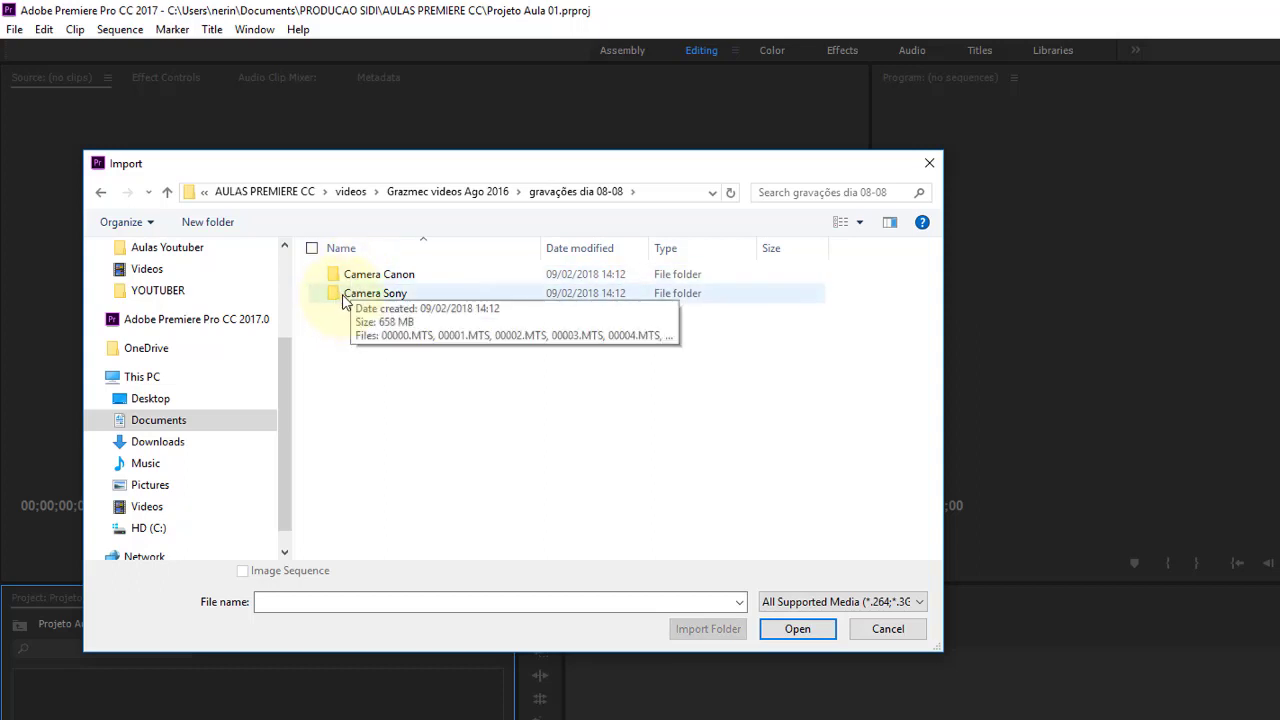
pyautogui.doubleClick(343, 296)
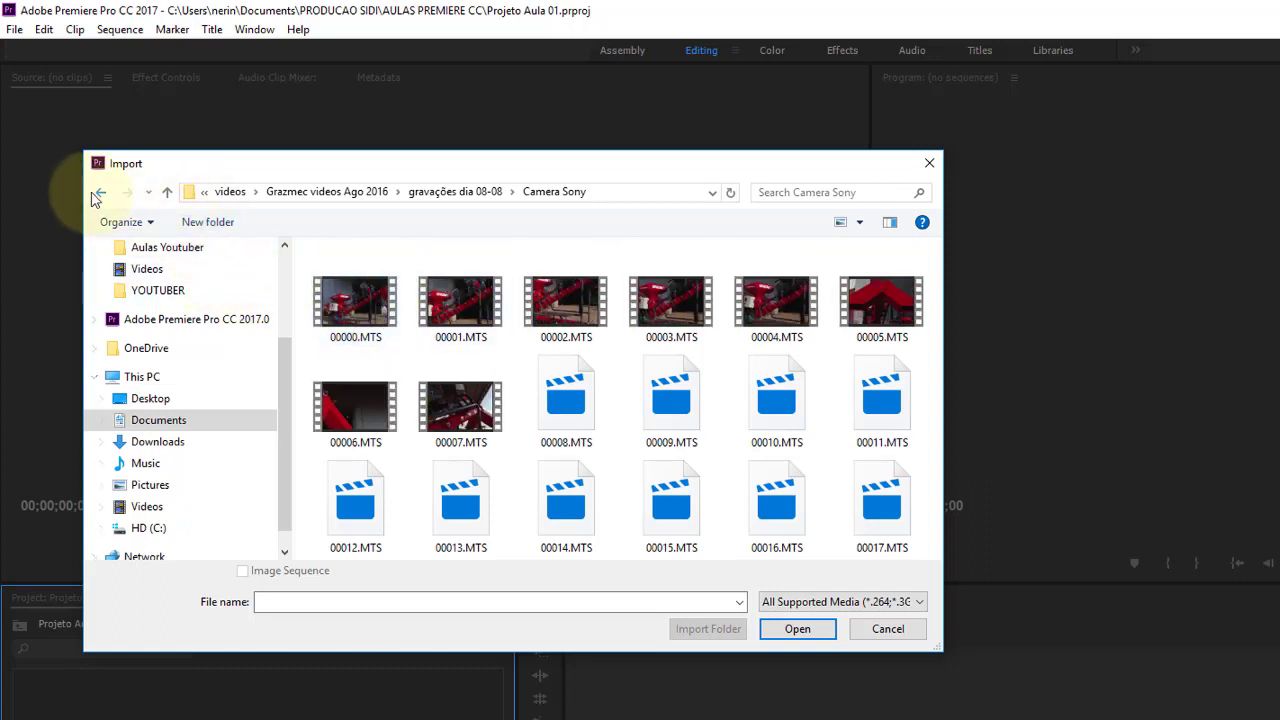
pyautogui.click(99, 192)
pyautogui.doubleClick(370, 278)
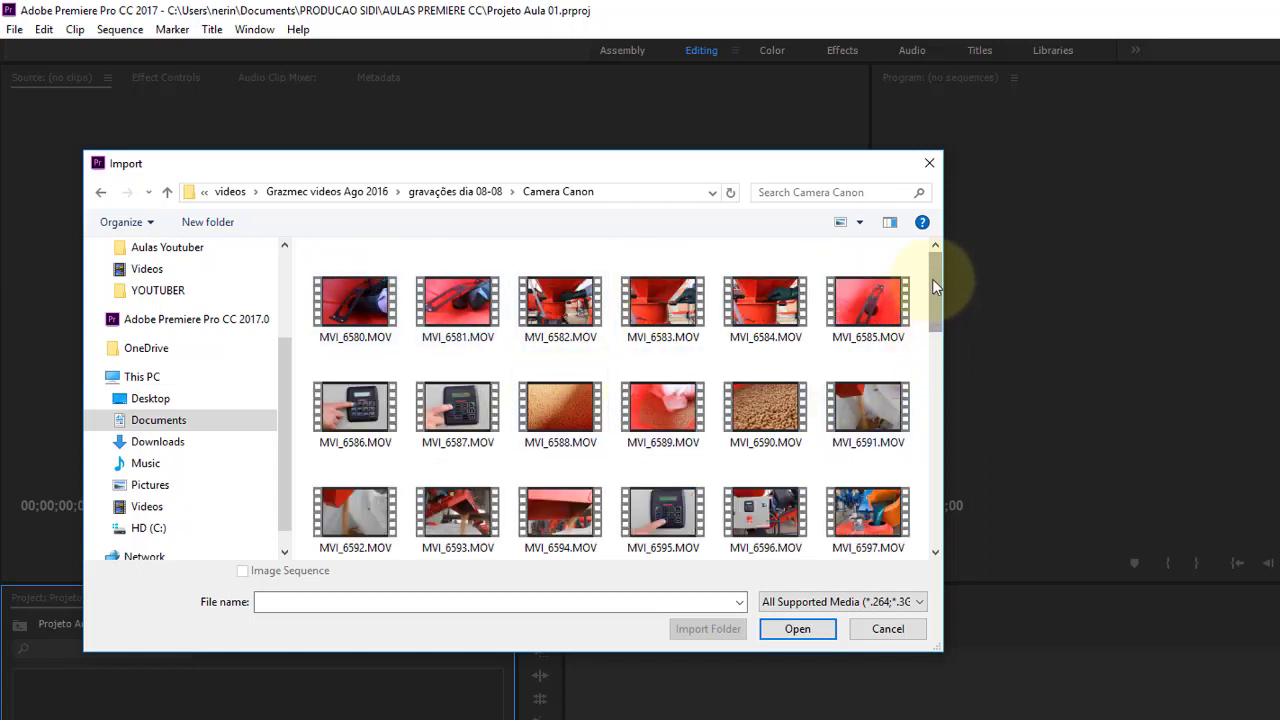
pyautogui.moveTo(935, 287); pyautogui.dragTo(943, 254)
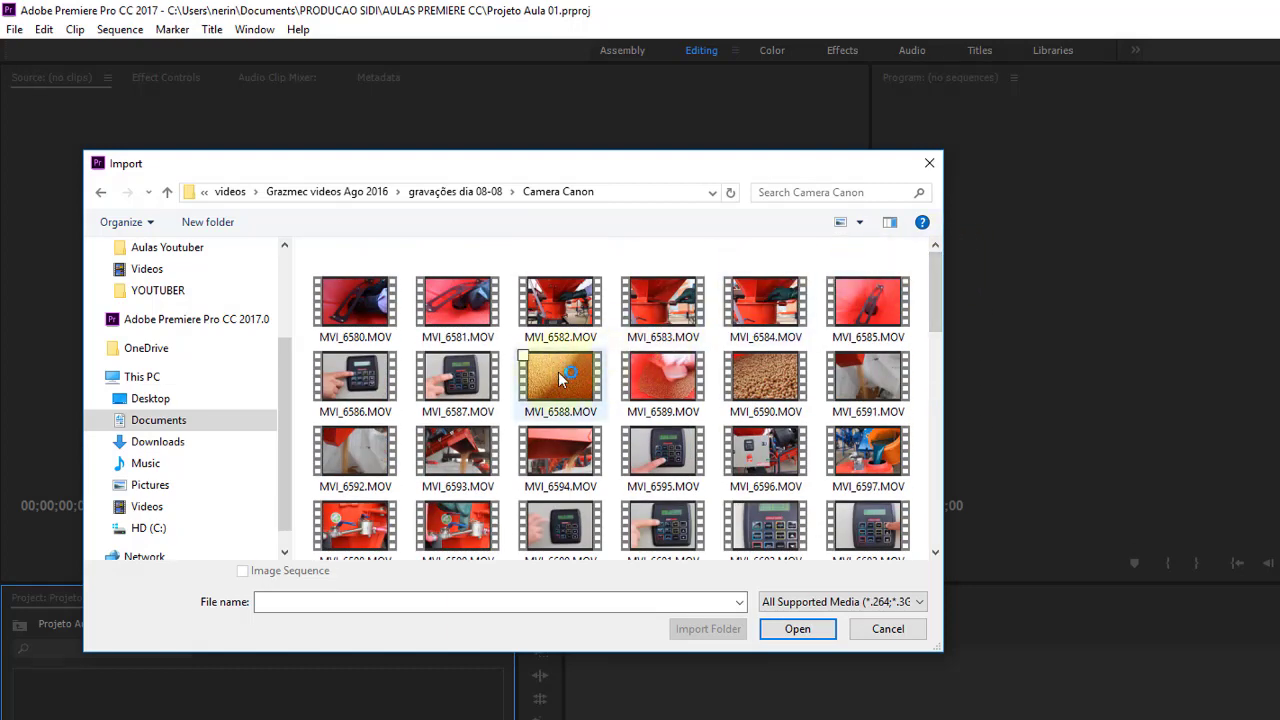
# Import clips MVI_6587.MOV, MVI_6590.MOV and MVI_6599.MOV into the project.
pyautogui.click(476, 387)
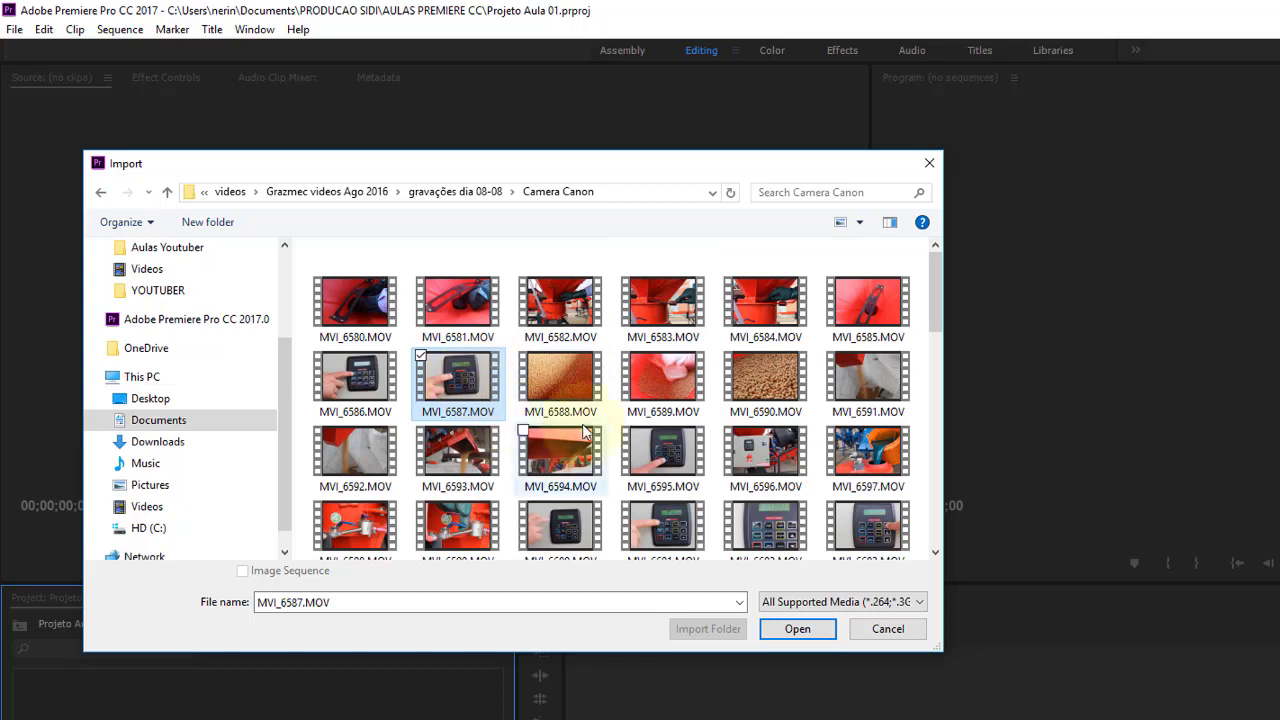
pyautogui.keyDown('ctrl'); pyautogui.click(762, 392); pyautogui.keyUp('ctrl')
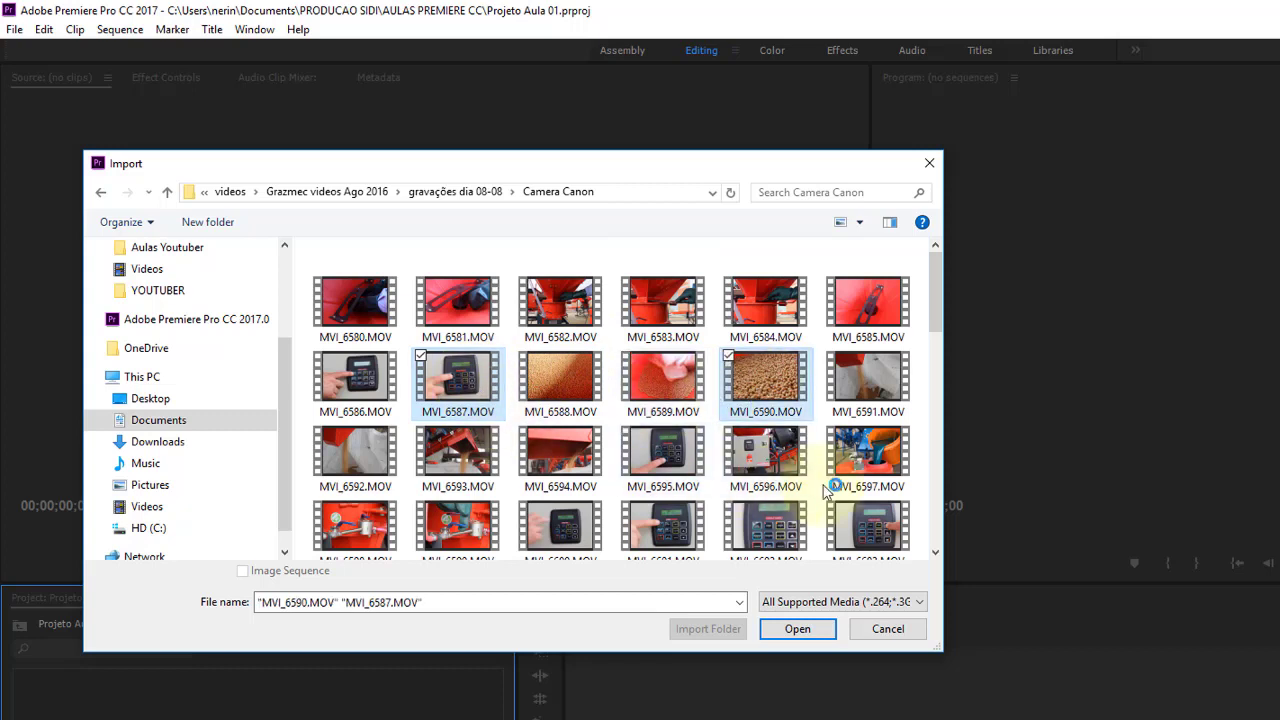
pyautogui.keyDown('ctrl'); pyautogui.click(457, 525); pyautogui.keyUp('ctrl')
pyautogui.click(808, 631)
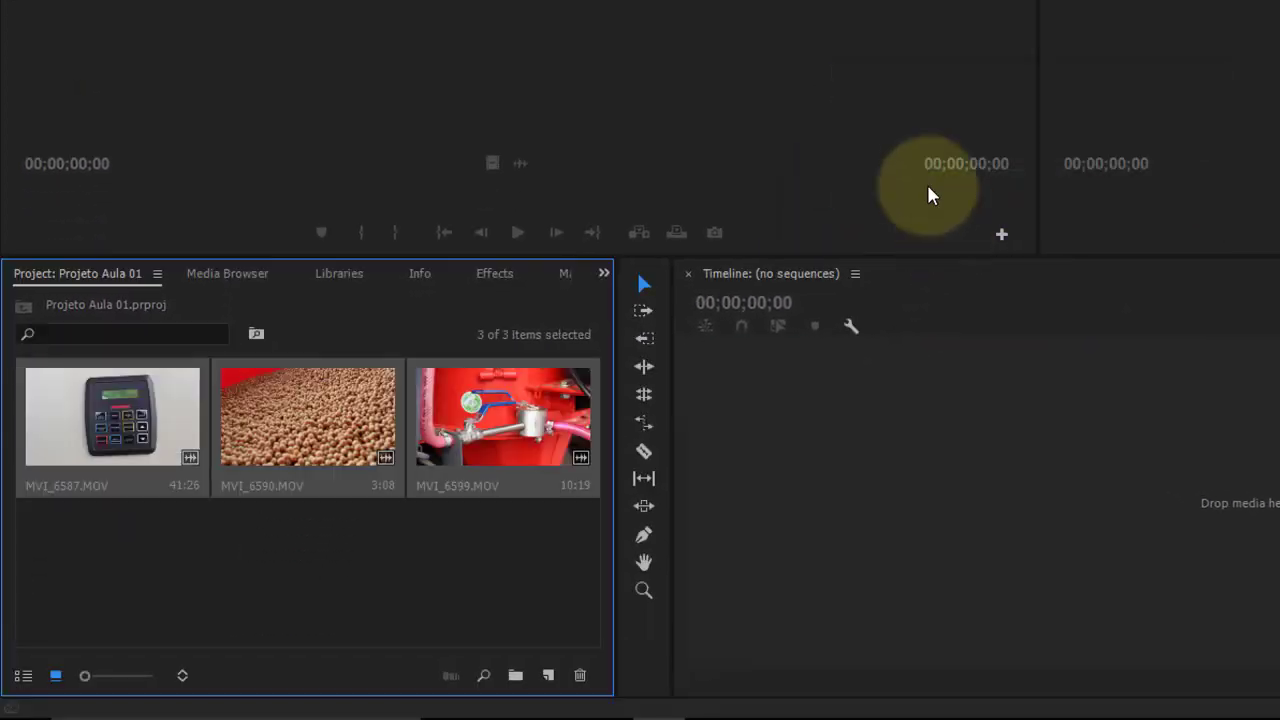
# Create a new bin in the Project panel named 'Videos'.
pyautogui.click(278, 551)
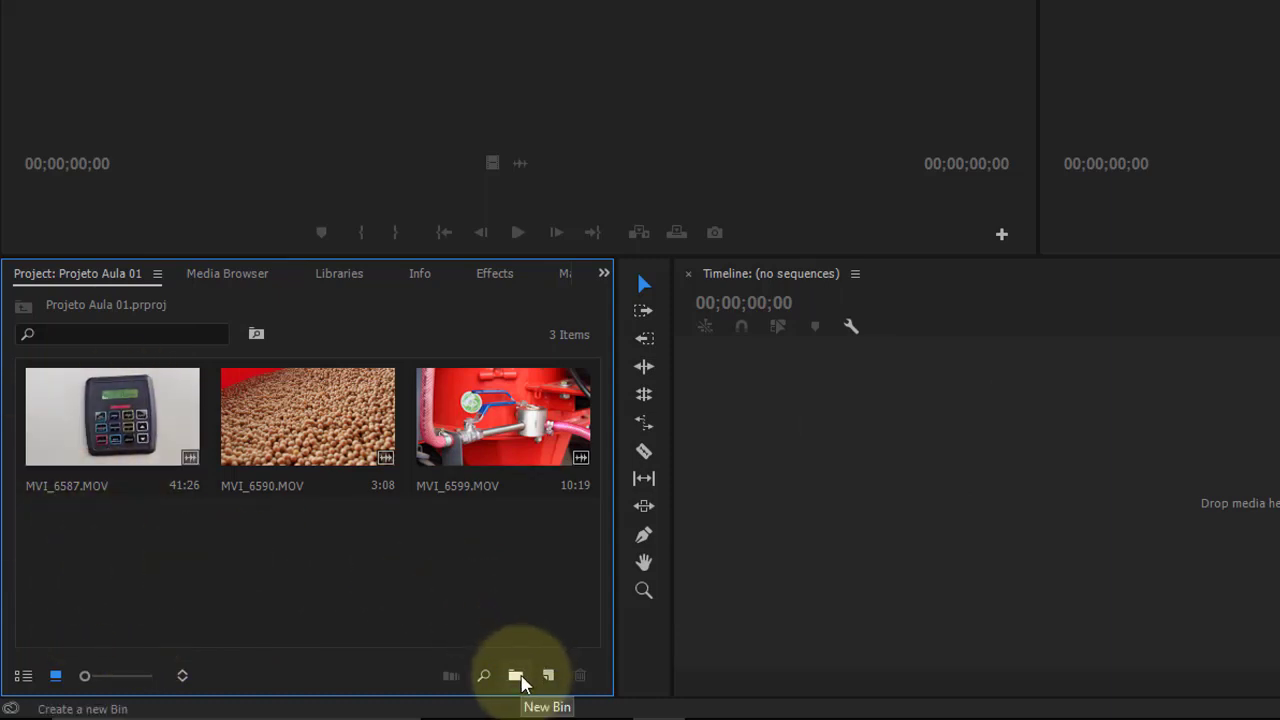
pyautogui.click(516, 676)
pyautogui.write('Vídeos')
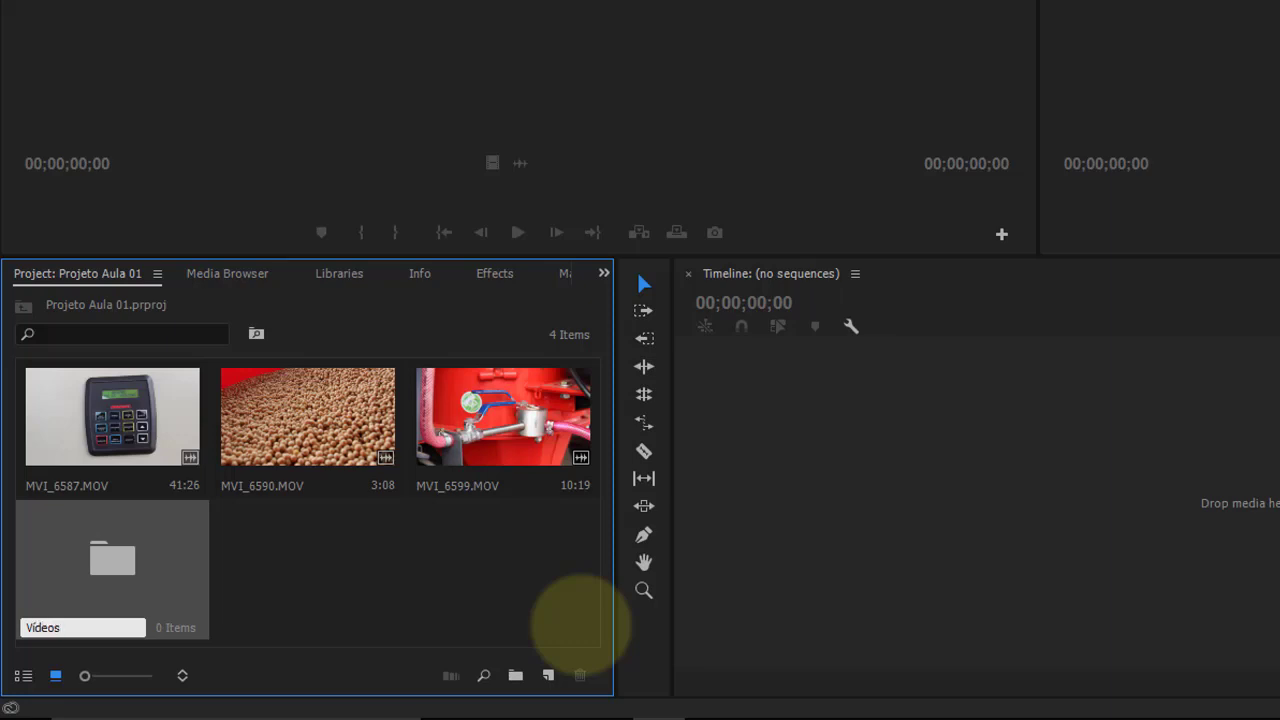
pyautogui.click(450, 586)
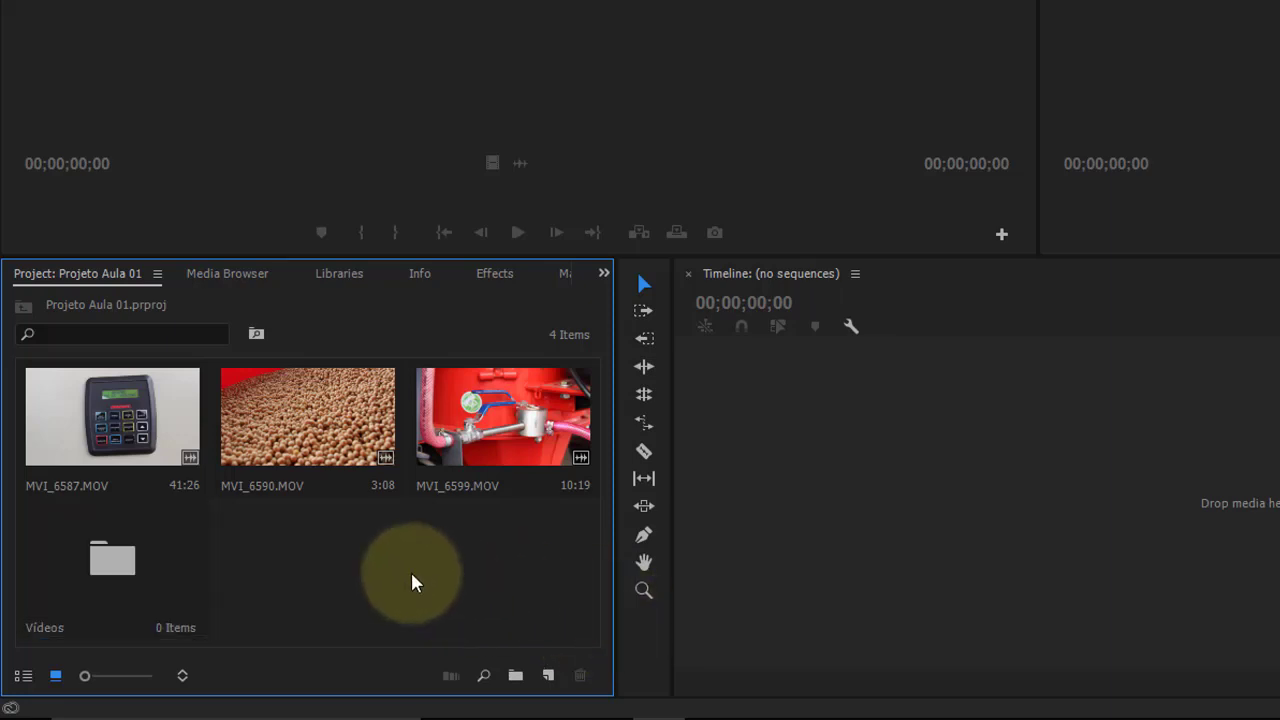
# Move MVI_6587.MOV, MVI_6590.MOV and MVI_6599.MOV into the Videos bin.
pyautogui.click(140, 558)
pyautogui.doubleClick(129, 566)
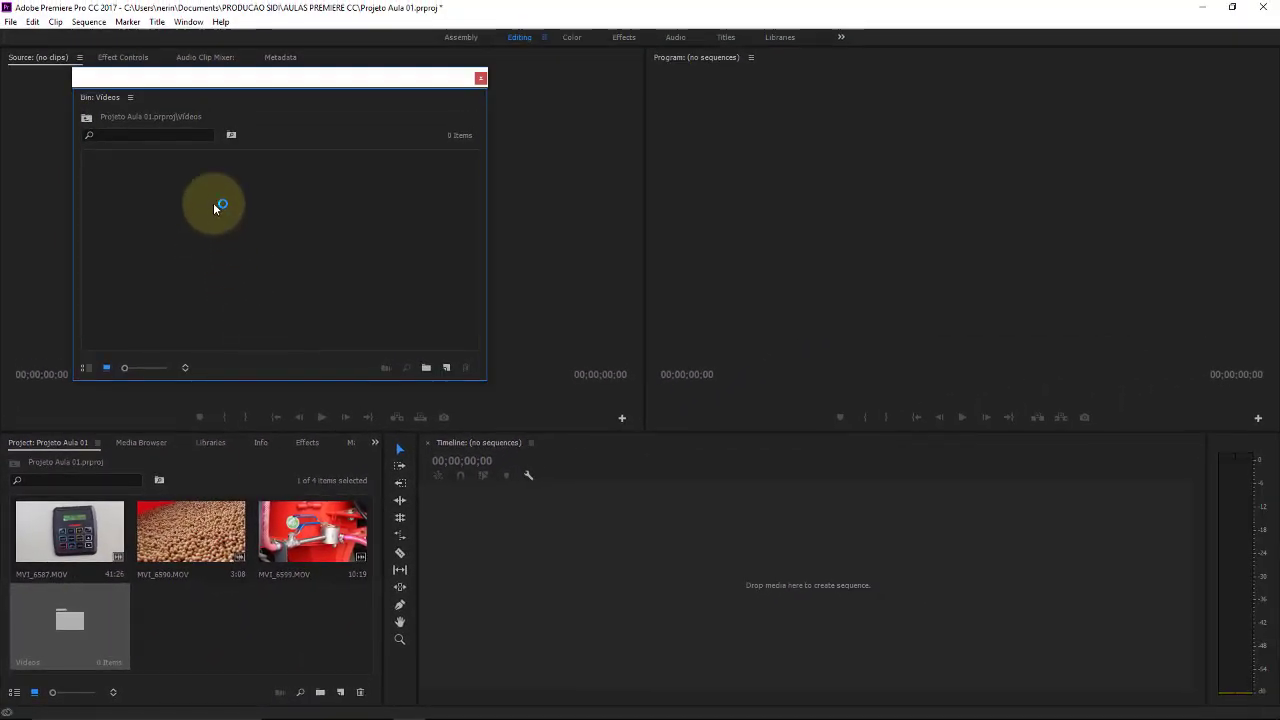
pyautogui.click(427, 370)
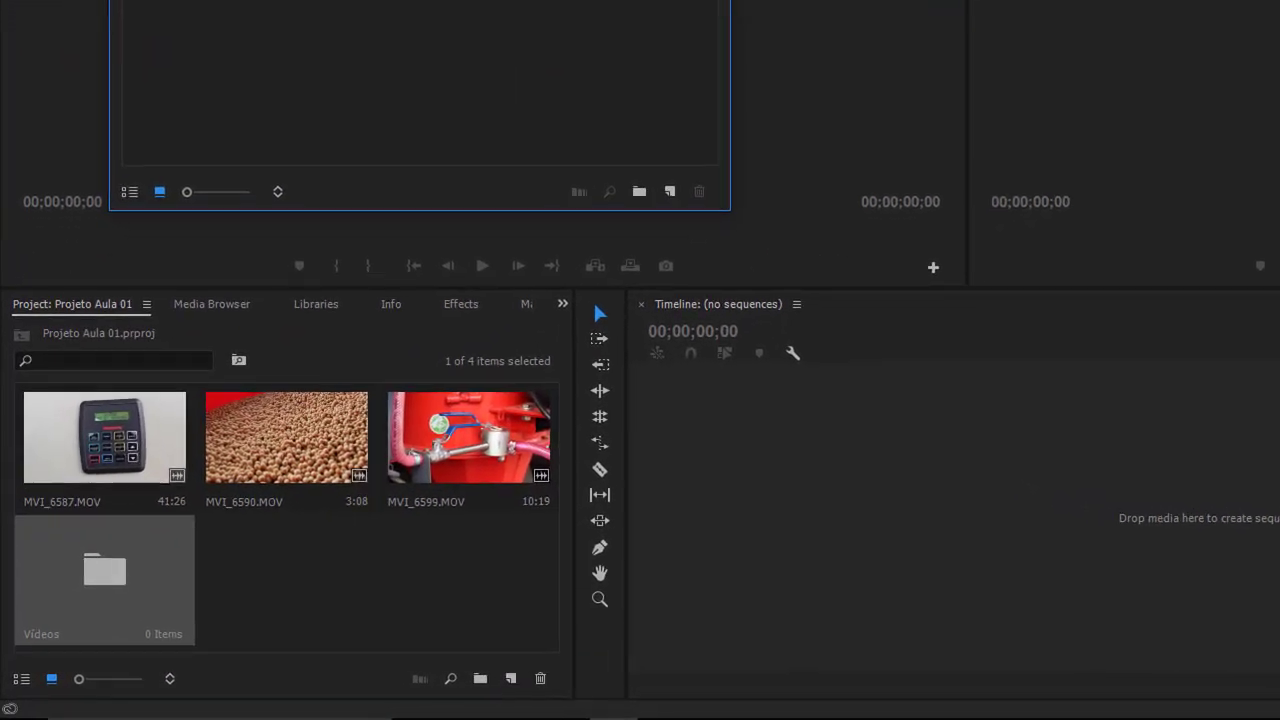
pyautogui.click(540, 413)
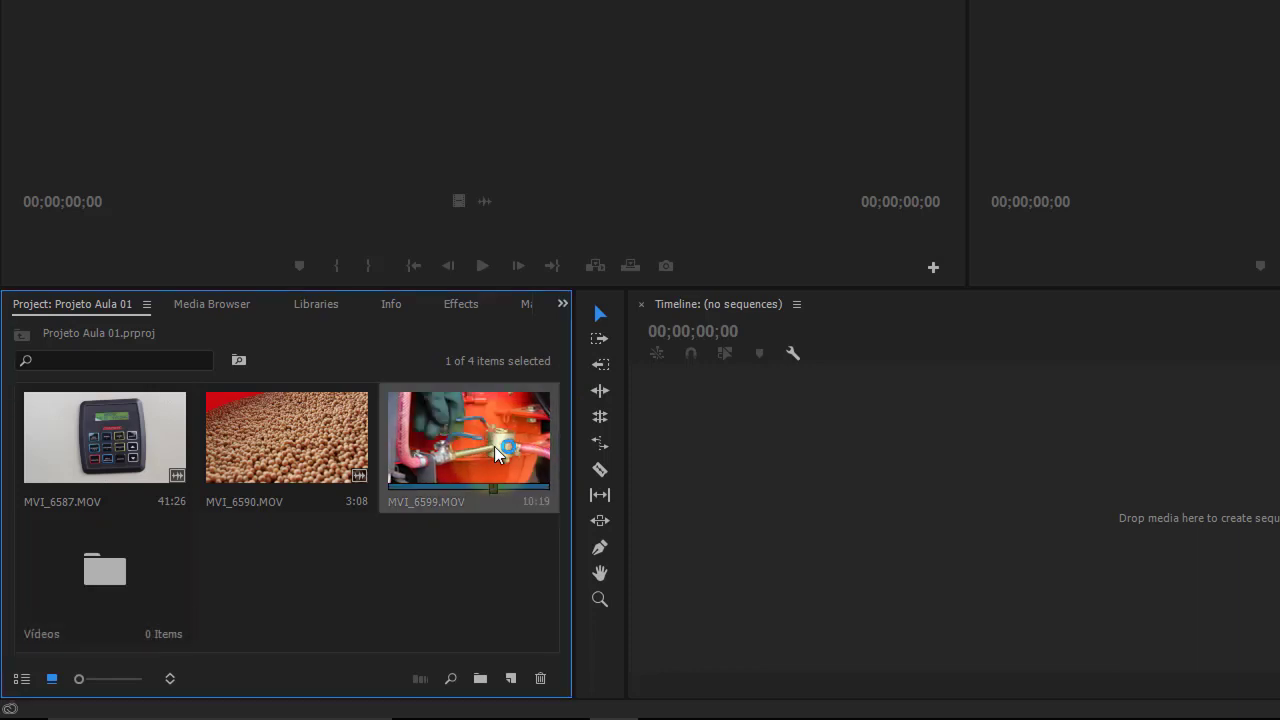
pyautogui.keyDown('shift'); pyautogui.click(130, 440); pyautogui.keyUp('shift')
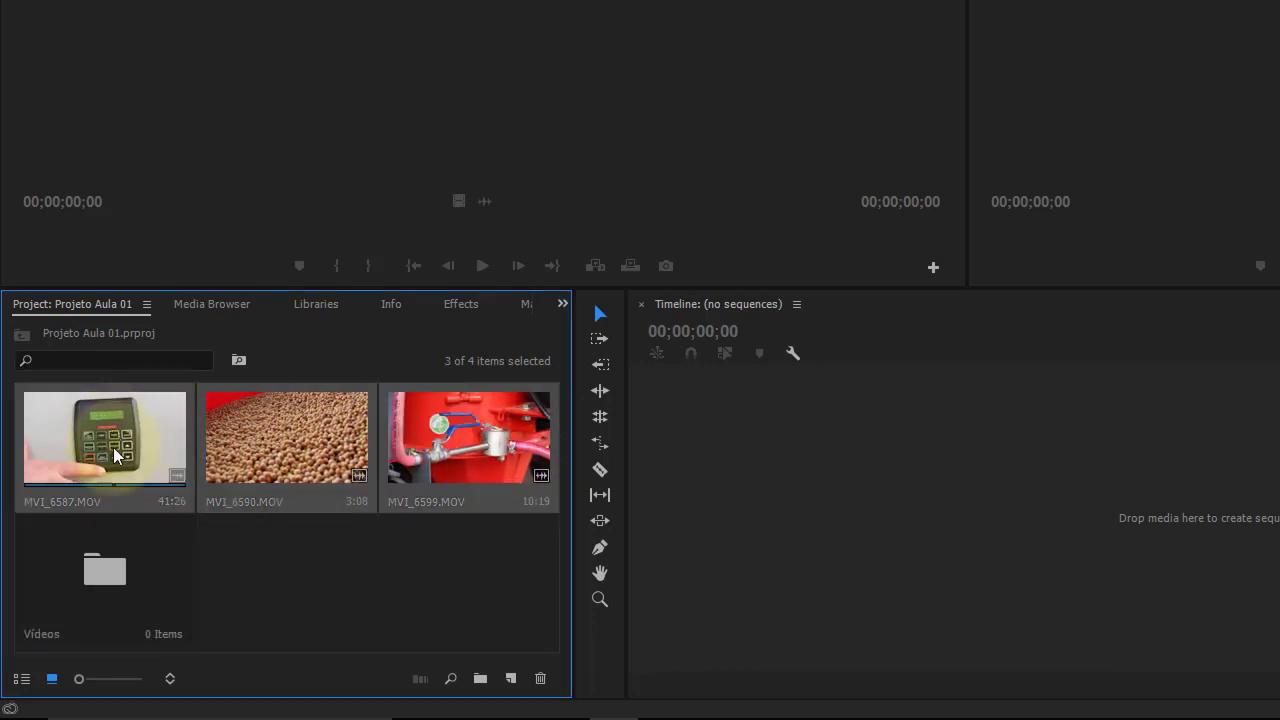
pyautogui.moveTo(120, 460); pyautogui.dragTo(105, 575)
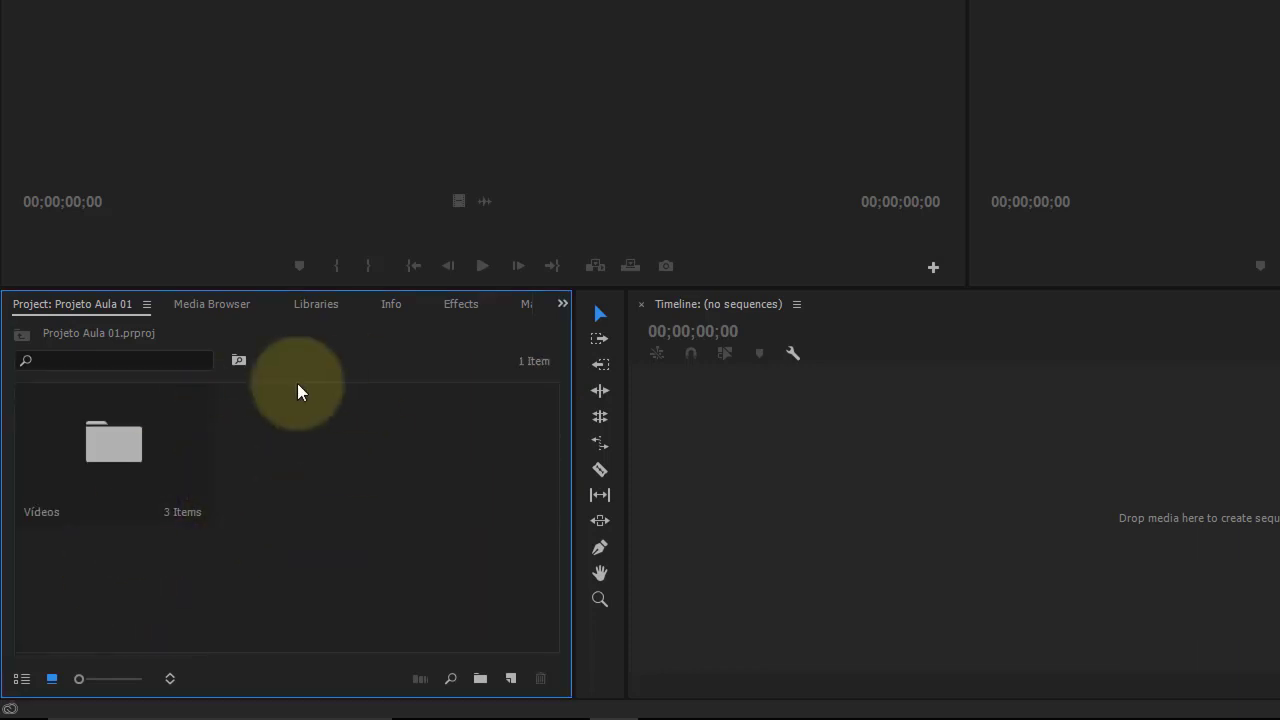
# Import Camera Sony clips 00000.MTS, 00004.MTS and 00015.MTS into the Videos bin, then close its window.
pyautogui.doubleClick(109, 452)
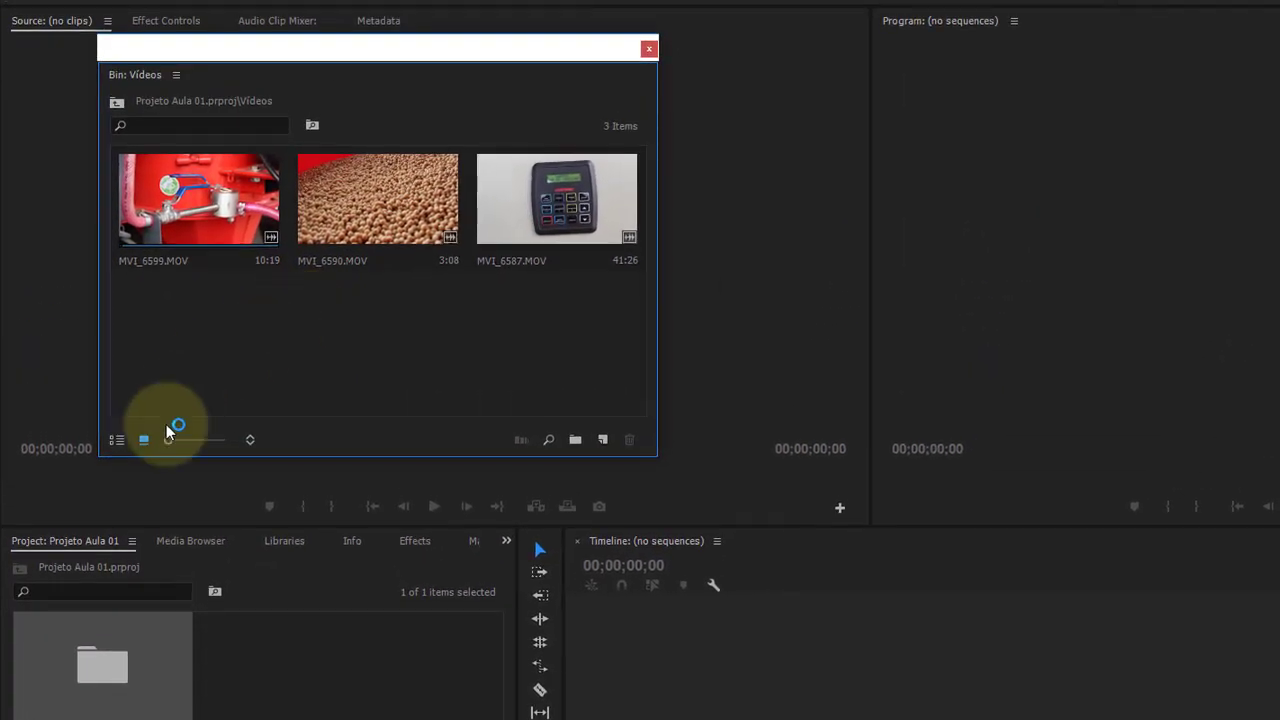
pyautogui.rightClick(229, 337)
pyautogui.click(428, 336)
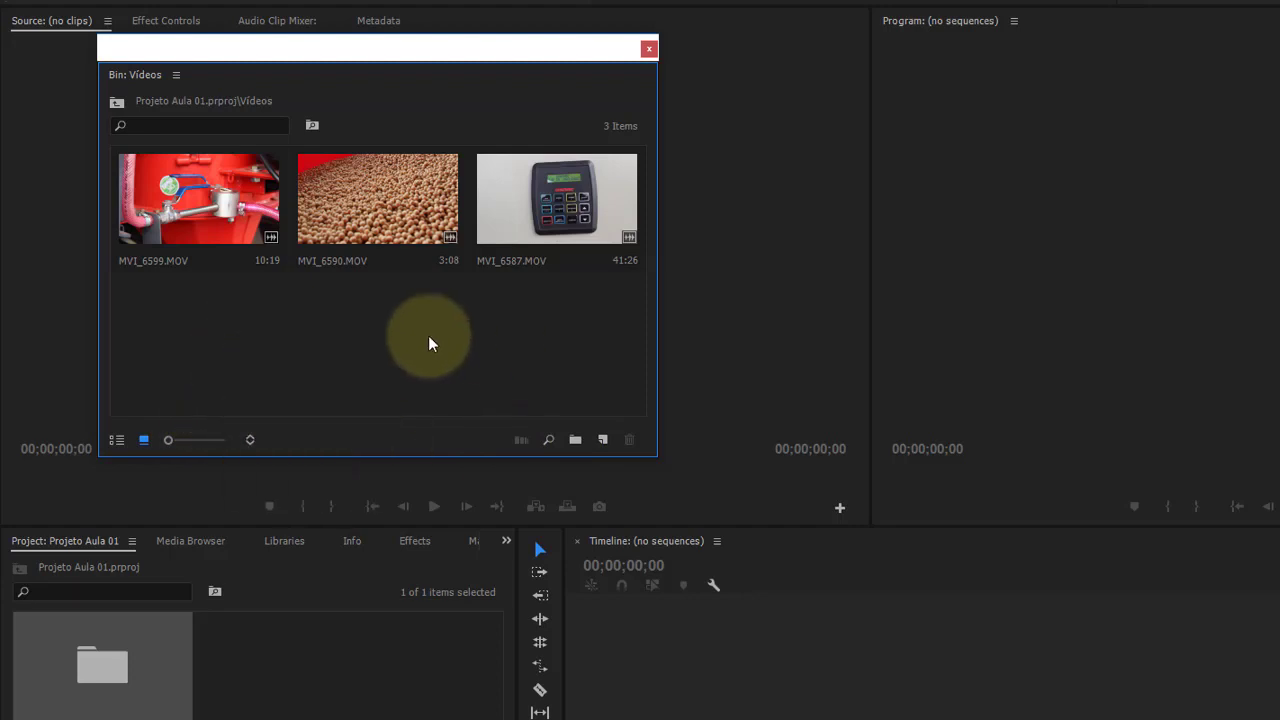
pyautogui.hotkey('ctrl', 'i')
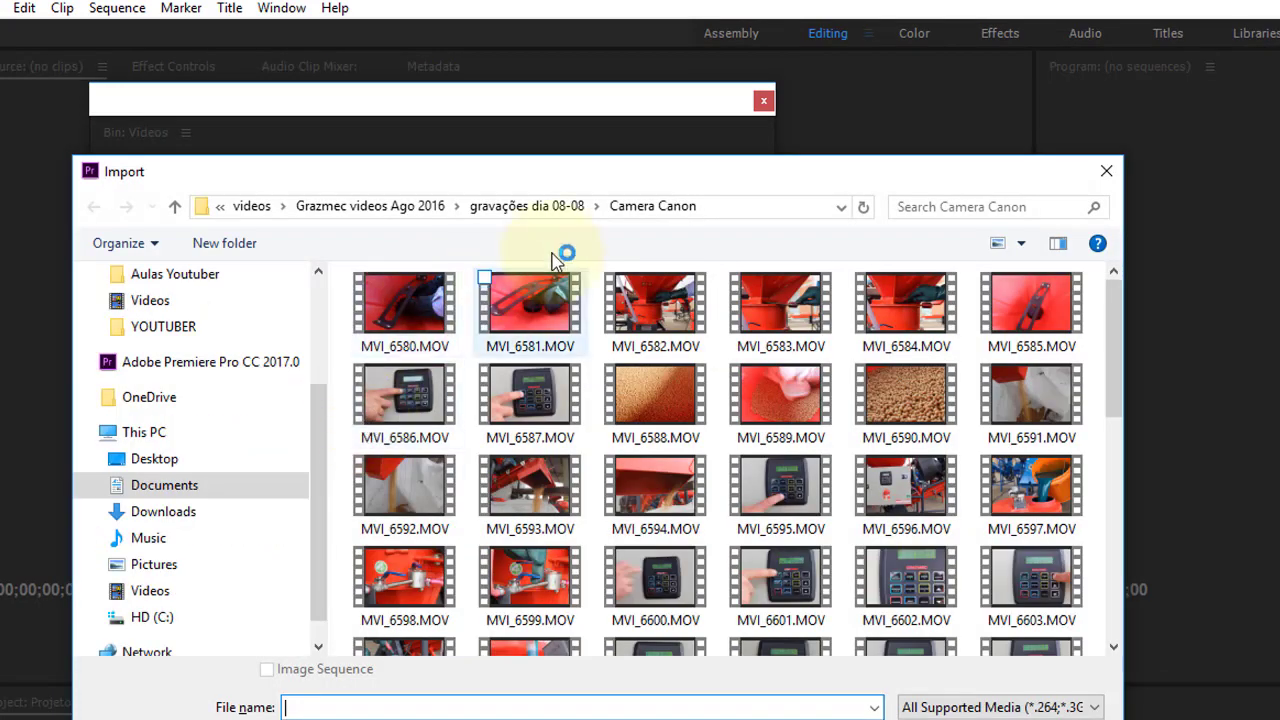
pyautogui.click(535, 212)
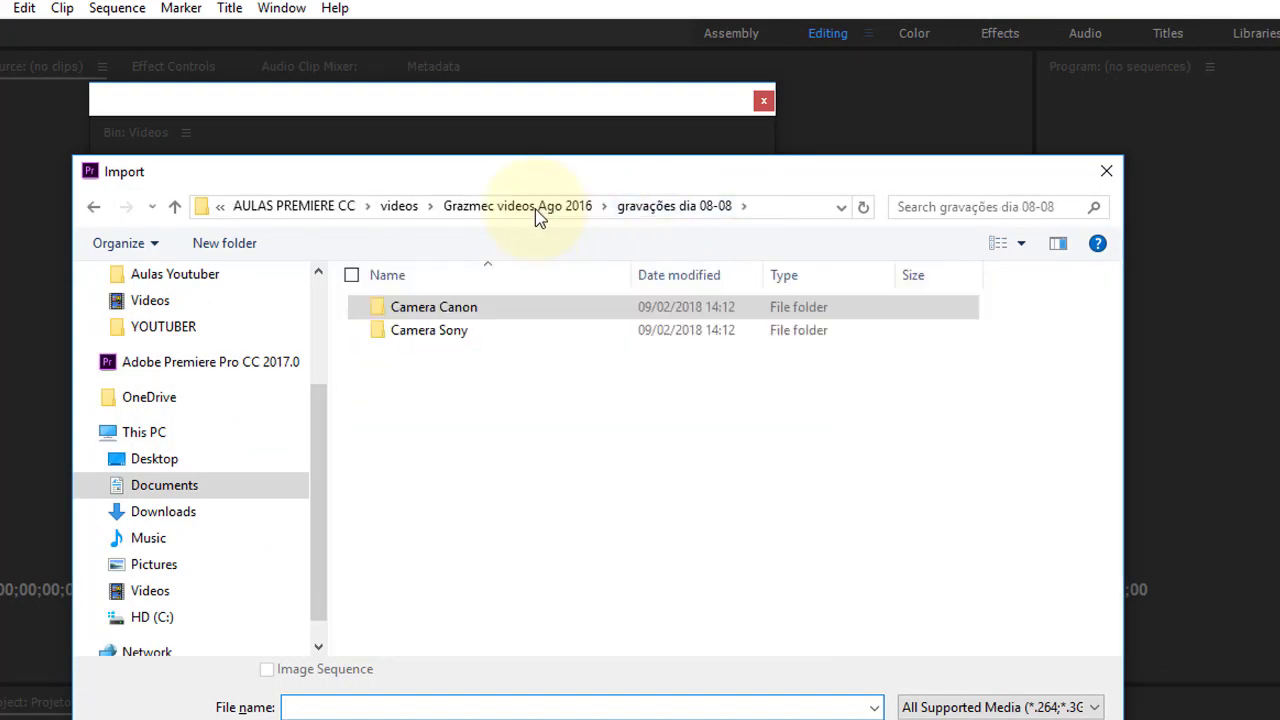
pyautogui.doubleClick(420, 332)
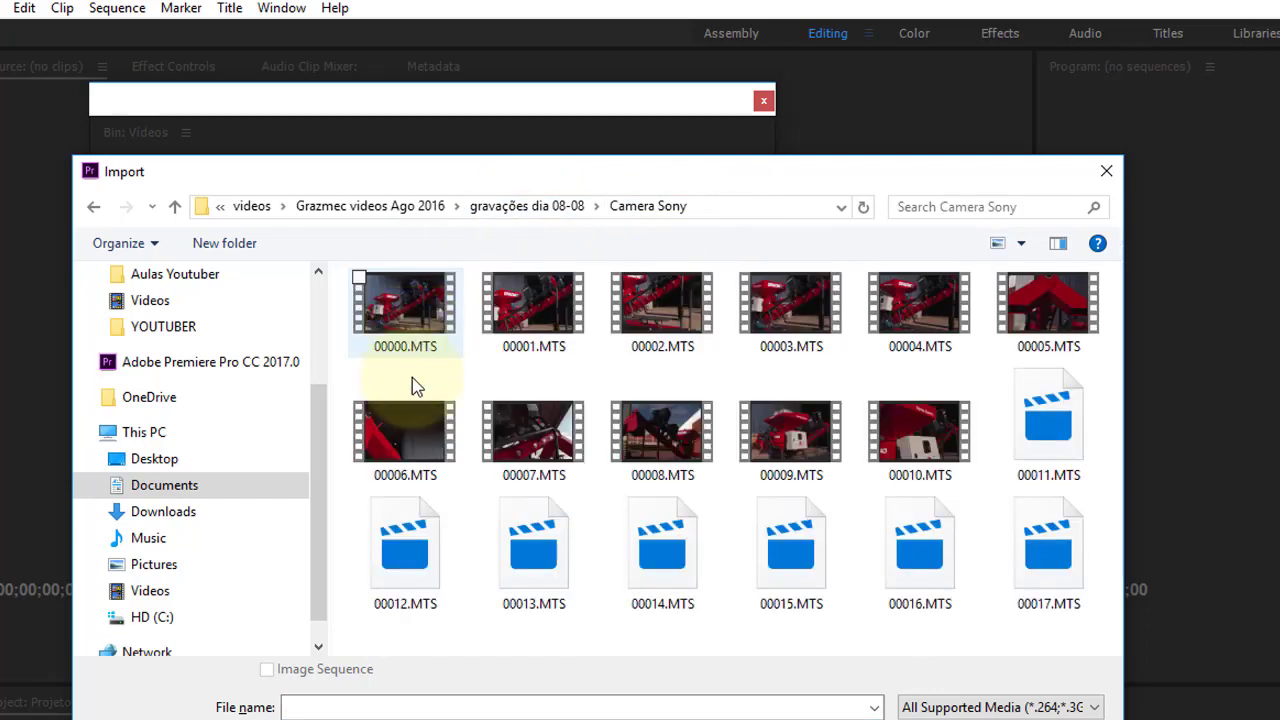
pyautogui.click(405, 330)
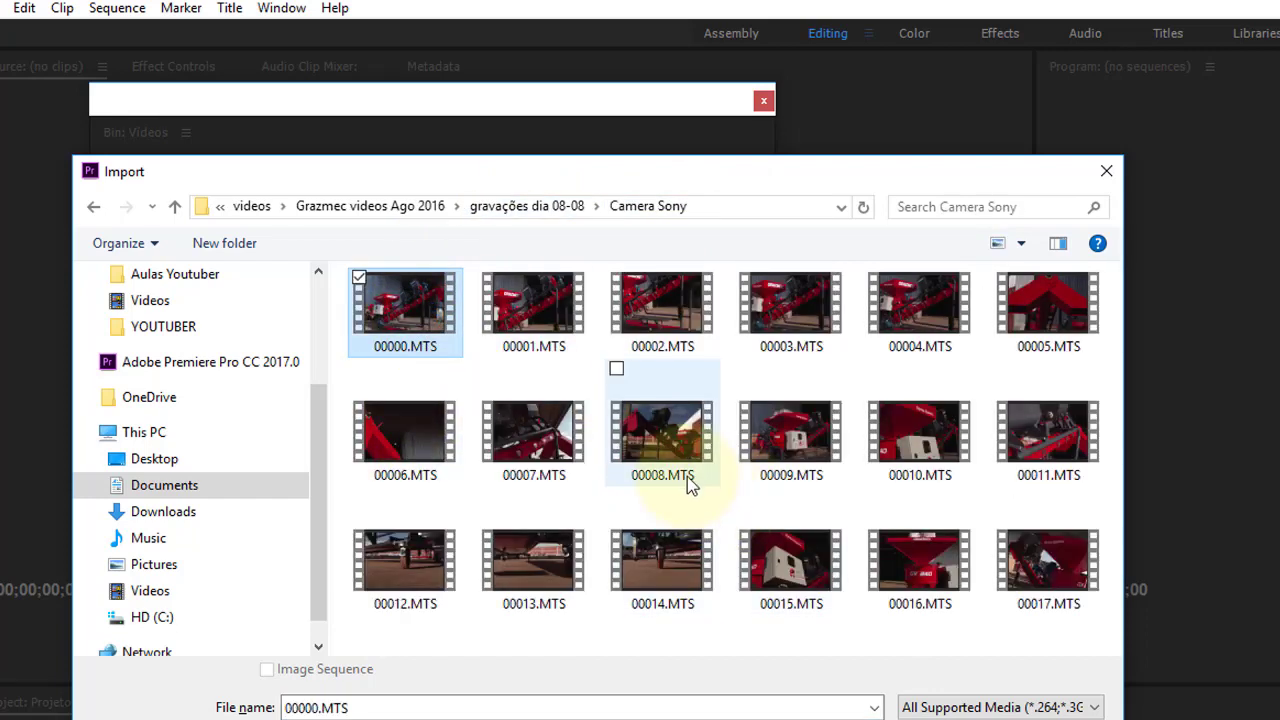
pyautogui.keyDown('ctrl'); pyautogui.click(795, 565); pyautogui.keyUp('ctrl')
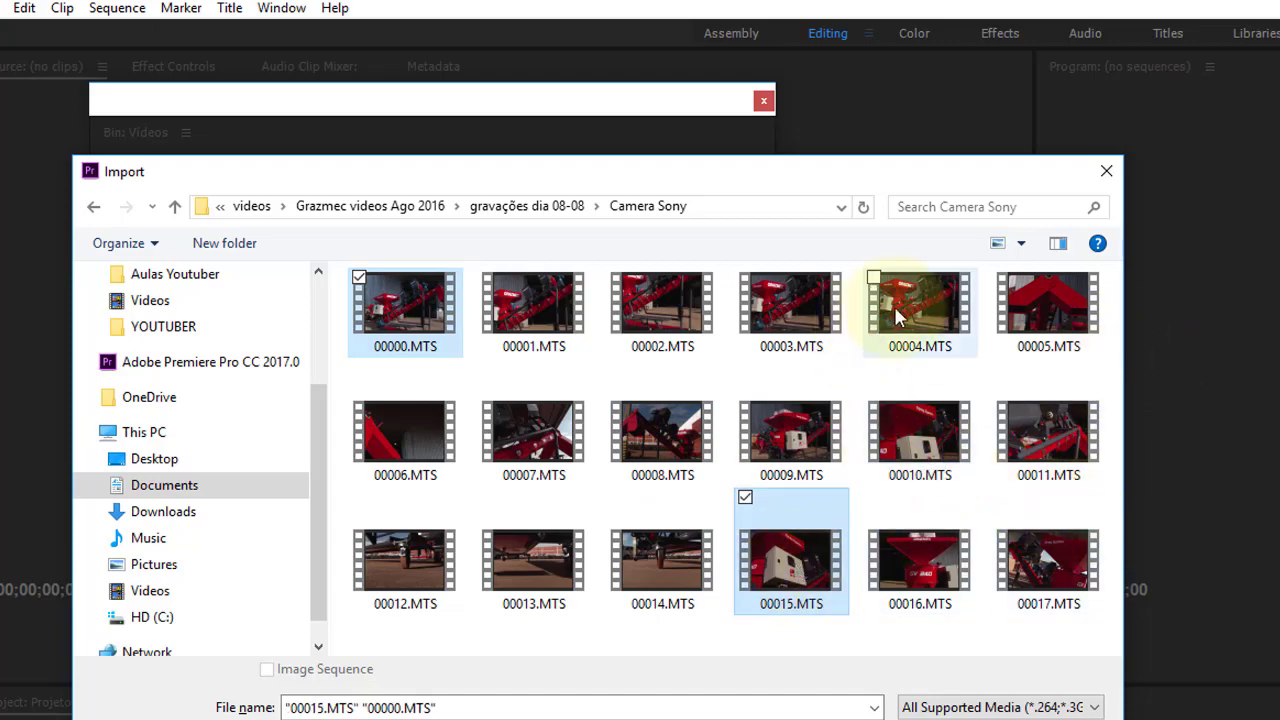
pyautogui.keyDown('ctrl'); pyautogui.click(897, 317); pyautogui.keyUp('ctrl')
pyautogui.click(845, 597)
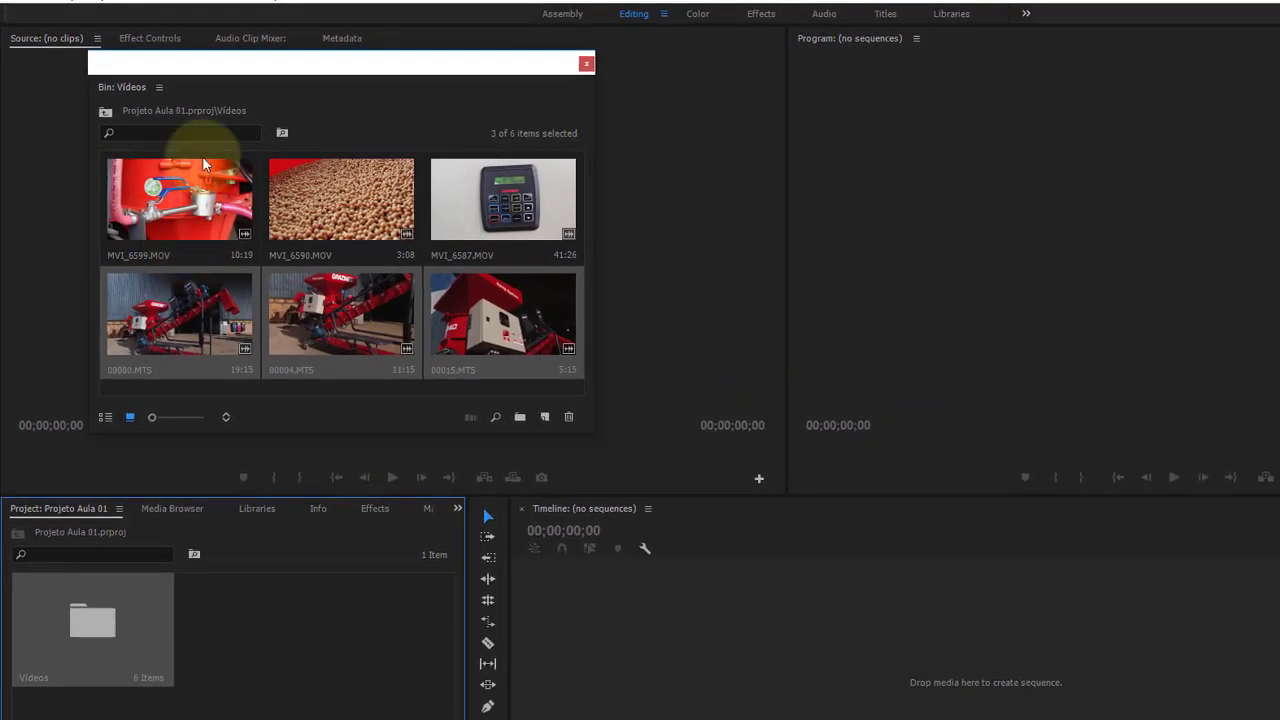
pyautogui.click(586, 64)
# Import drone clip DJI_0017.MP4 from videos > DRONE > AEREAS into the Videos bin.
pyautogui.click(316, 606)
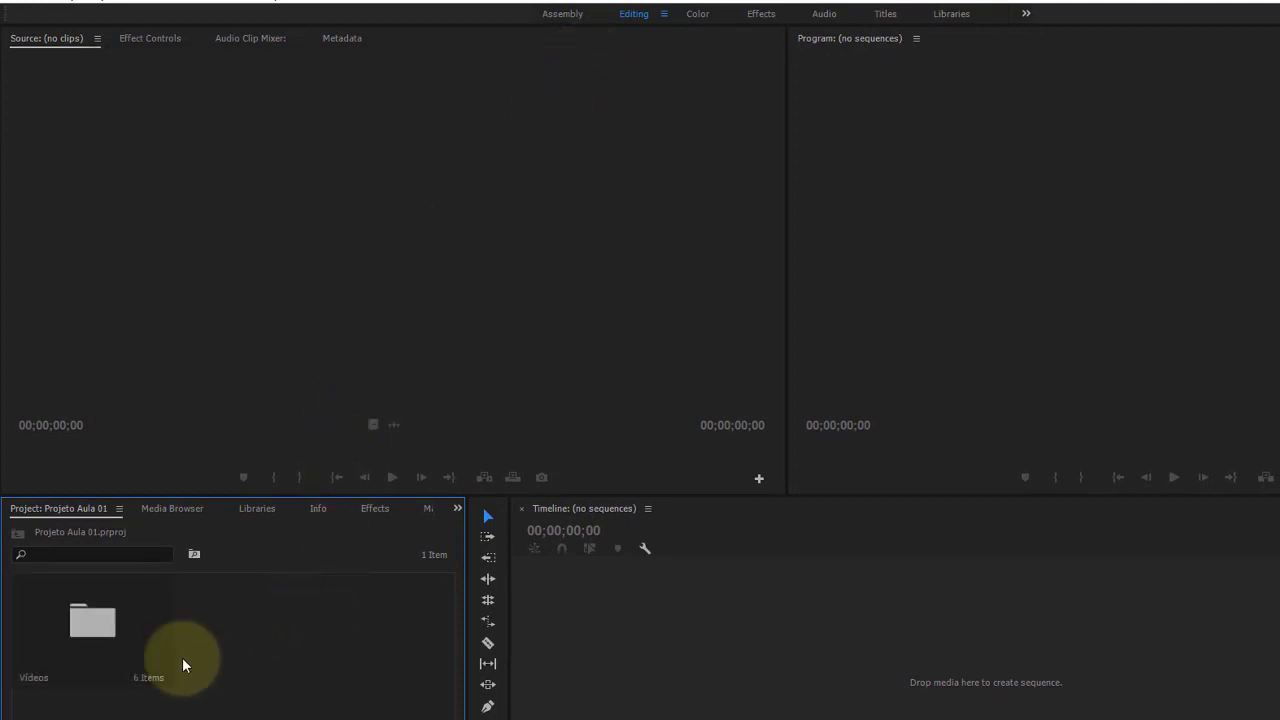
pyautogui.doubleClick(106, 623)
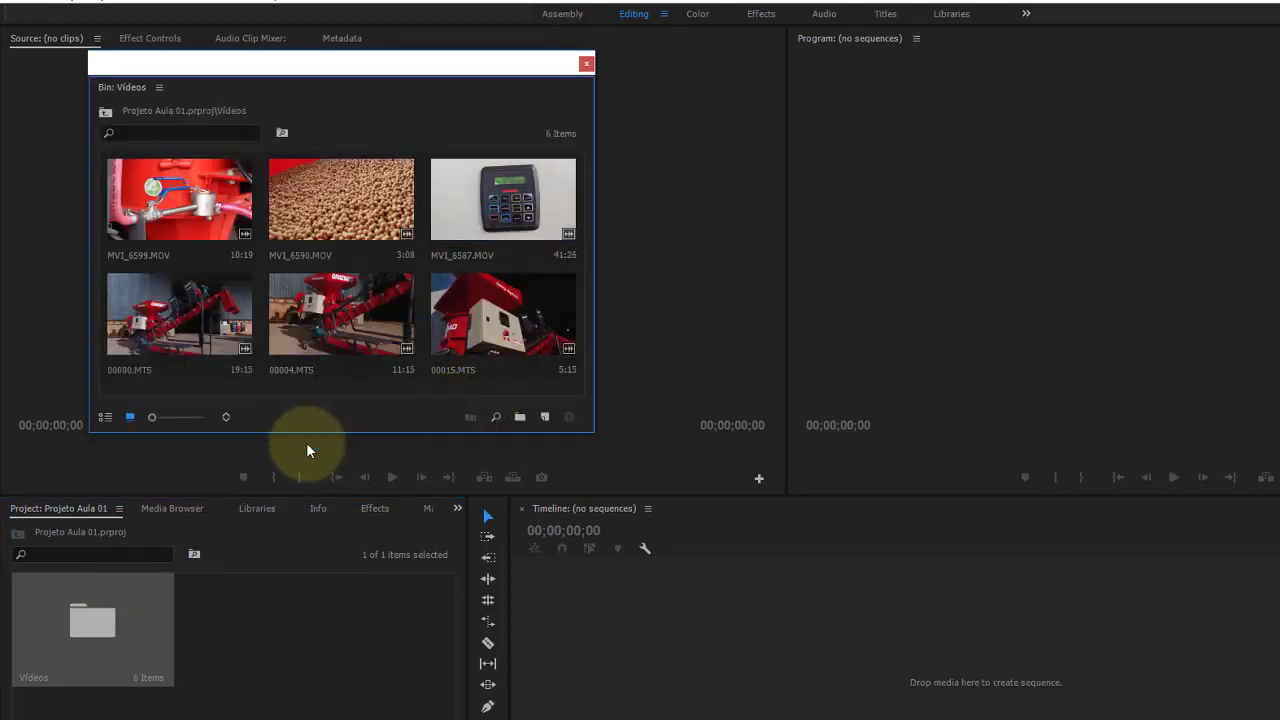
pyautogui.moveTo(293, 436); pyautogui.dragTo(296, 510)
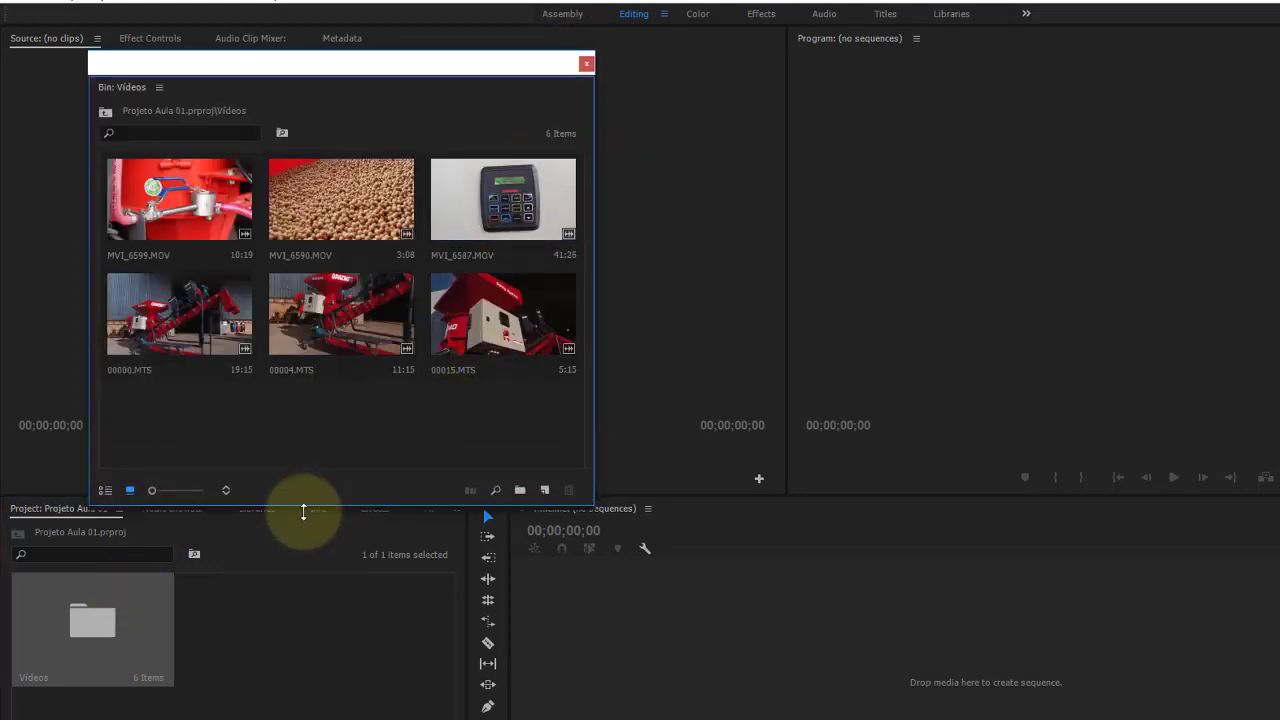
pyautogui.doubleClick(285, 441)
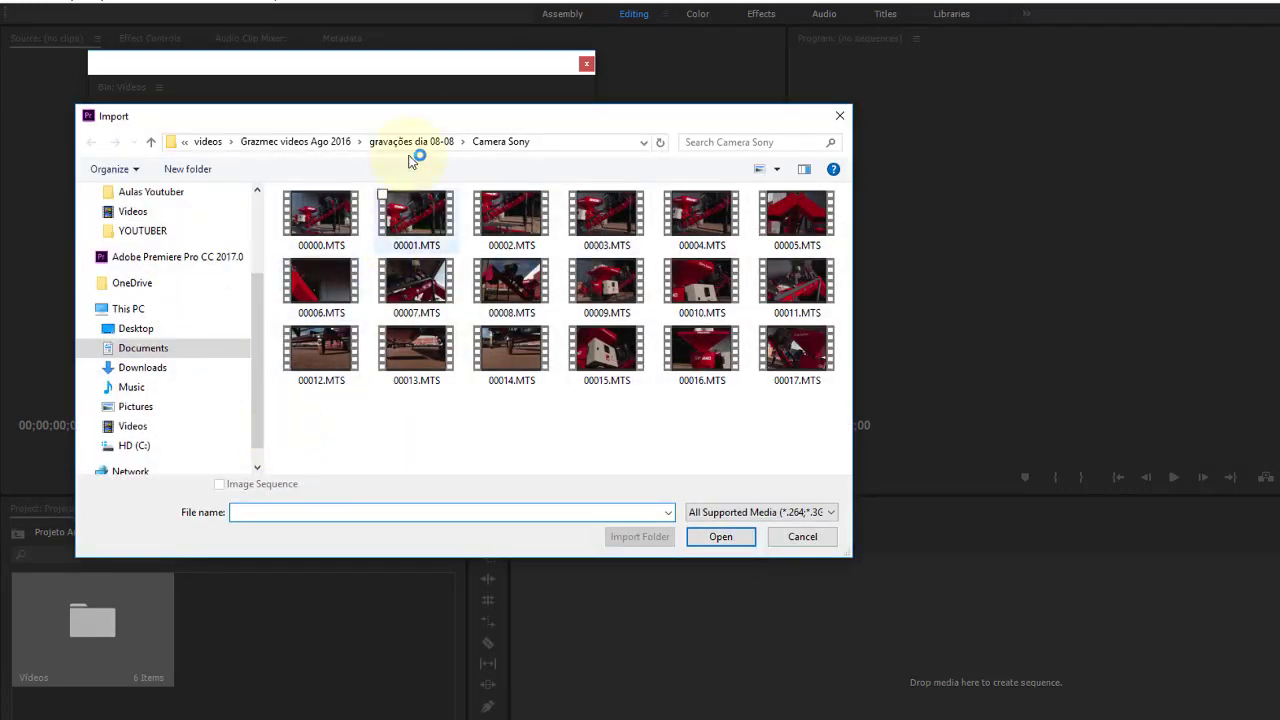
pyautogui.click(218, 144)
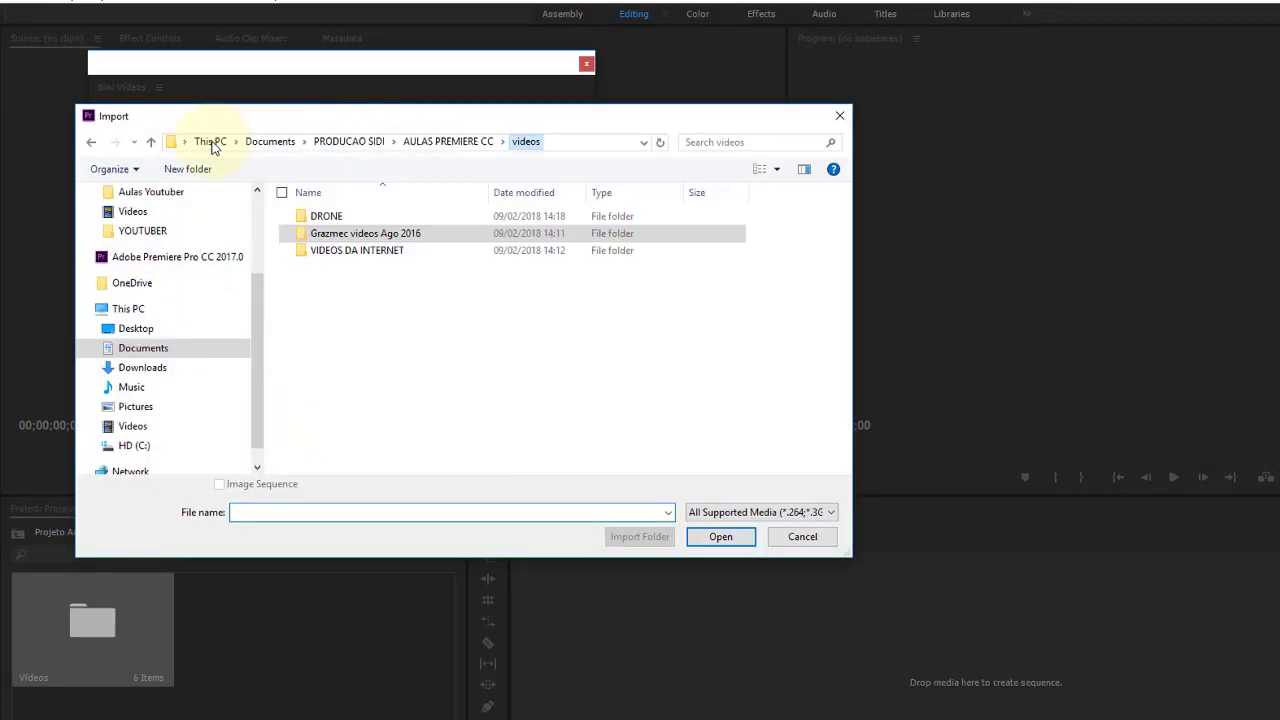
pyautogui.doubleClick(325, 216)
pyautogui.doubleClick(325, 217)
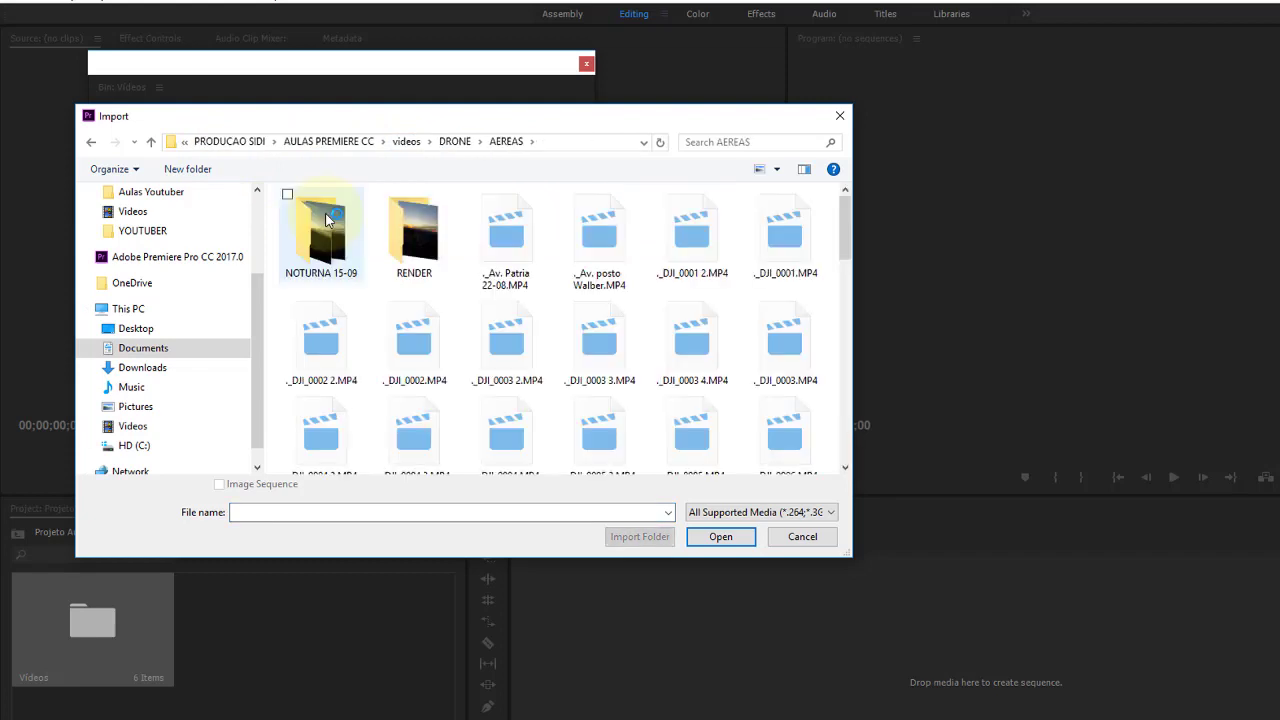
pyautogui.moveTo(845, 225); pyautogui.dragTo(843, 453)
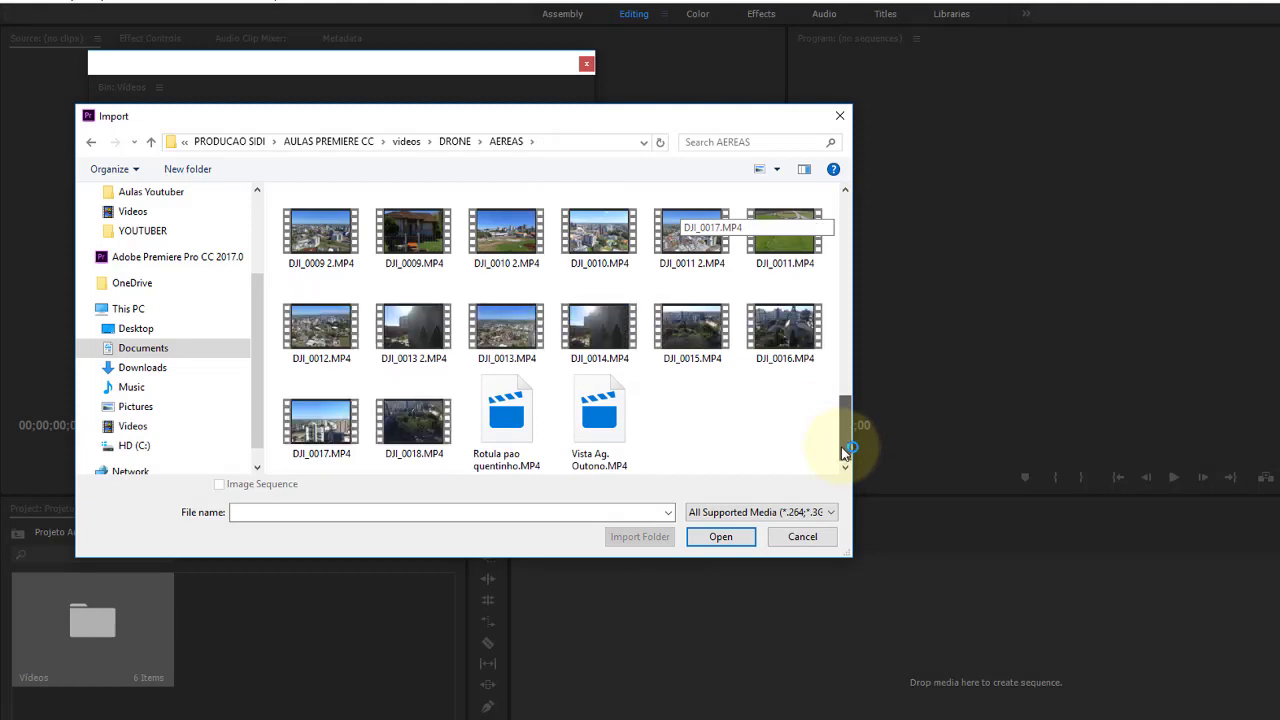
pyautogui.click(313, 437)
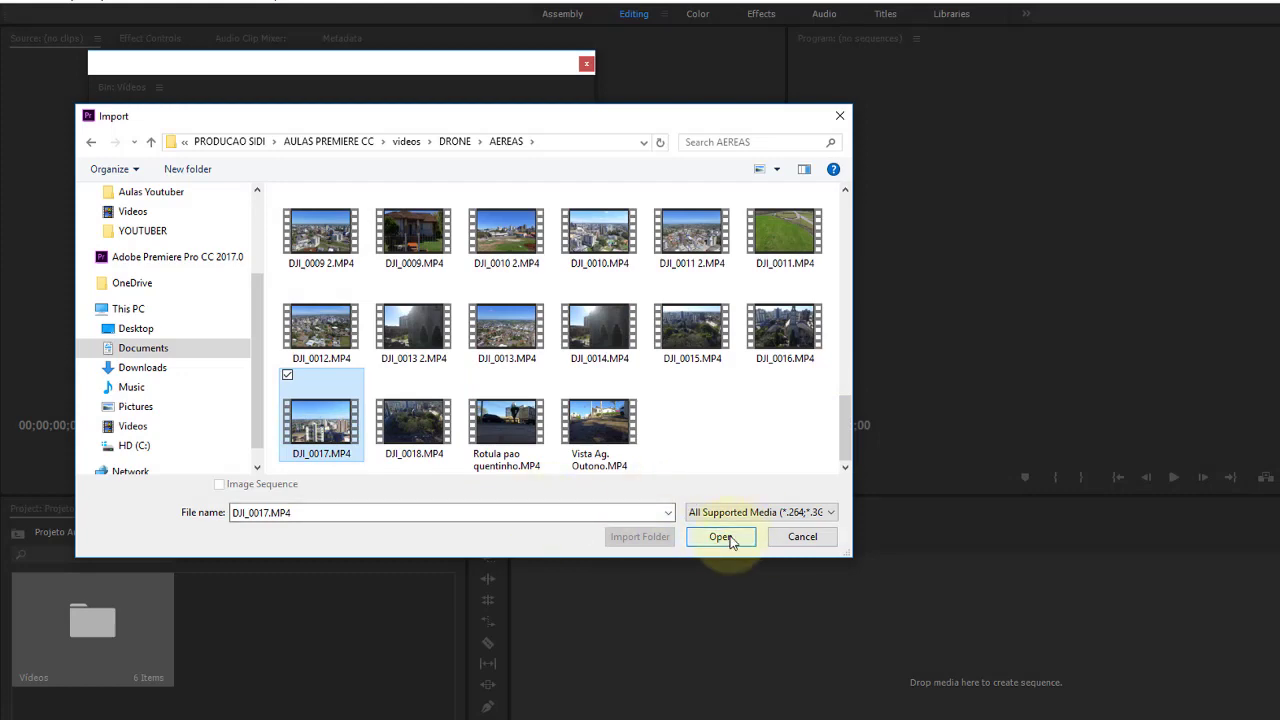
pyautogui.click(721, 537)
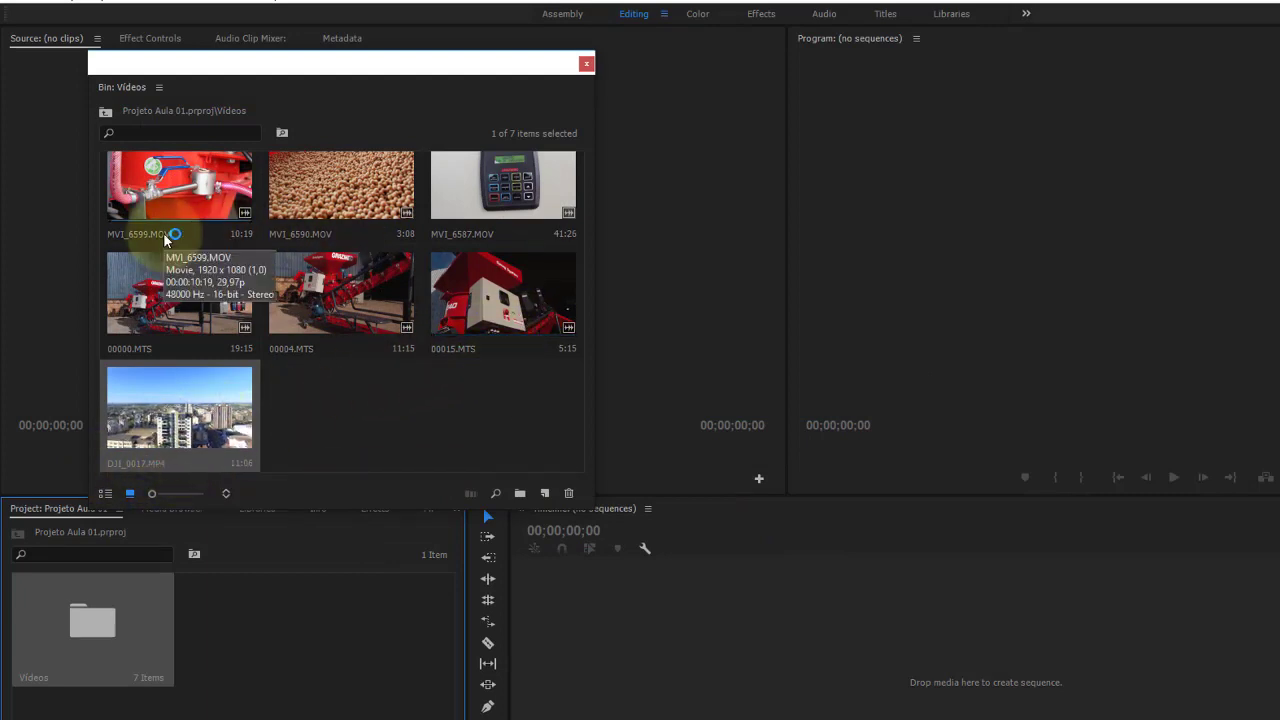
# Switch the Videos bin to List View and scroll through its Frame Rate, Media Start and Media End columns.
pyautogui.click(328, 453)
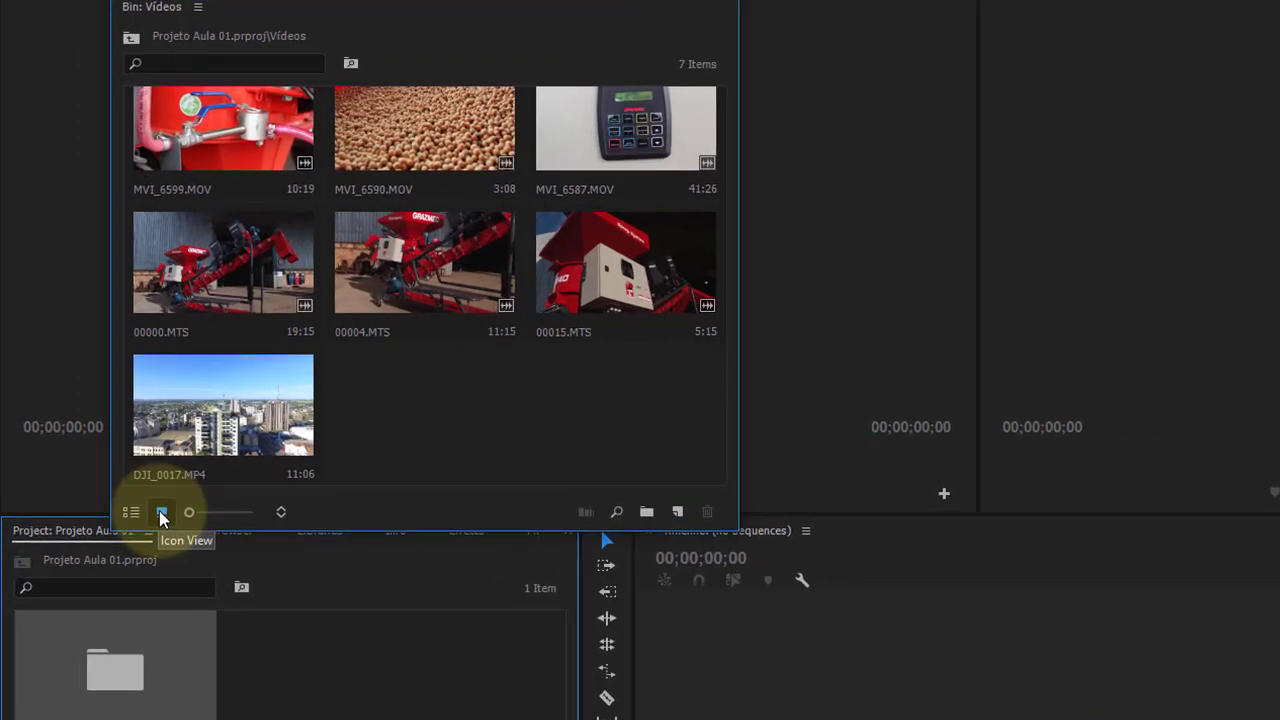
pyautogui.click(131, 513)
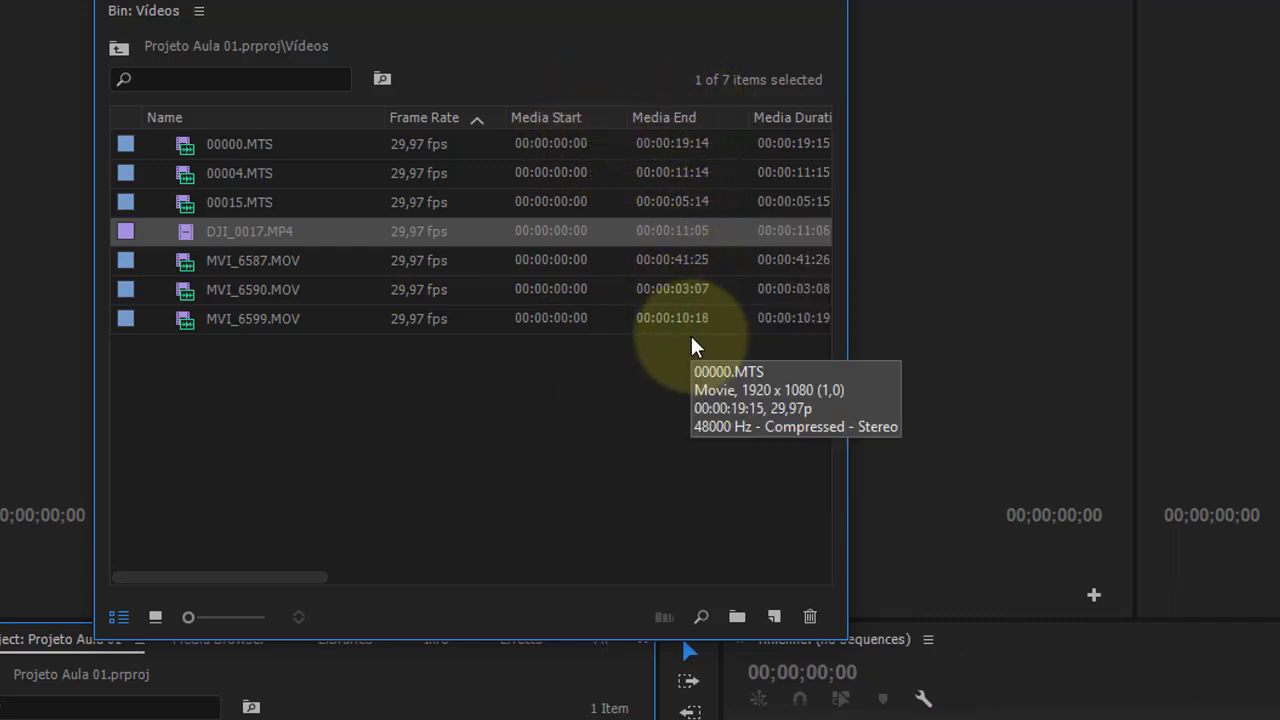
pyautogui.moveTo(295, 578)
pyautogui.mouseDown()
pyautogui.moveTo(390, 578)
pyautogui.moveTo(488, 549)
pyautogui.moveTo(514, 557)
pyautogui.mouseUp()
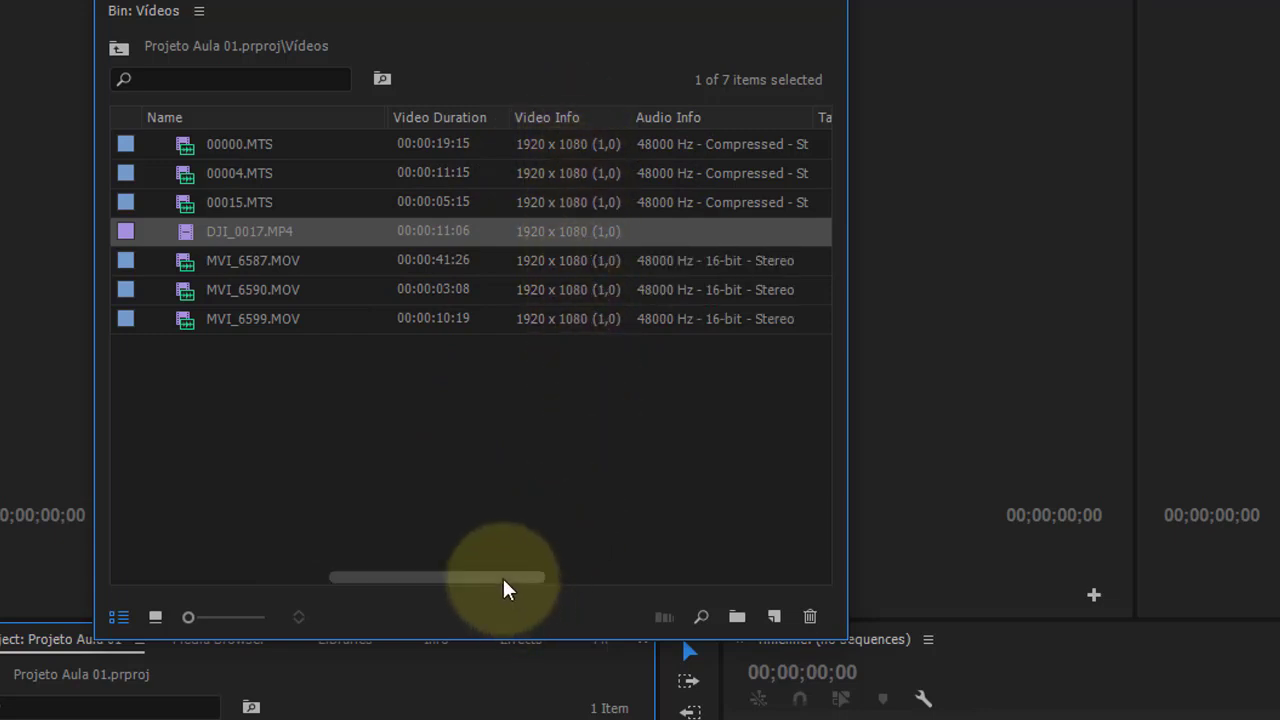
pyautogui.moveTo(503, 580); pyautogui.dragTo(537, 571)
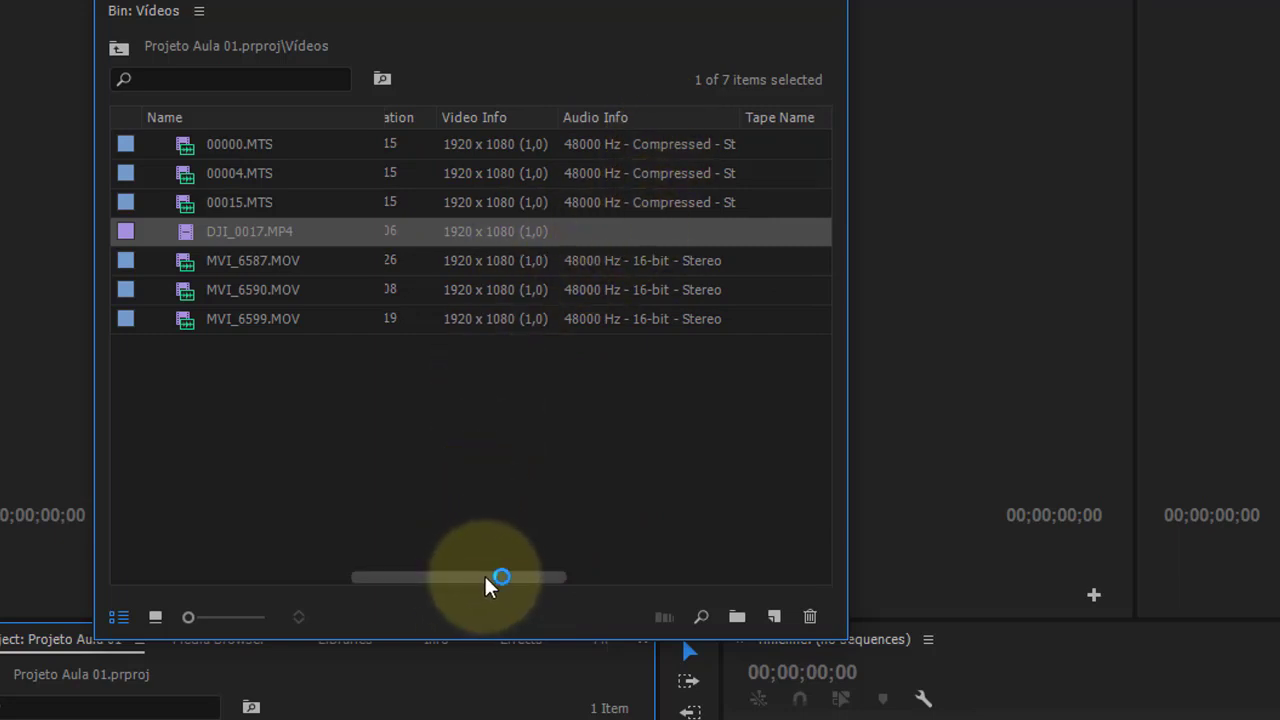
pyautogui.moveTo(503, 584); pyautogui.dragTo(100, 591)
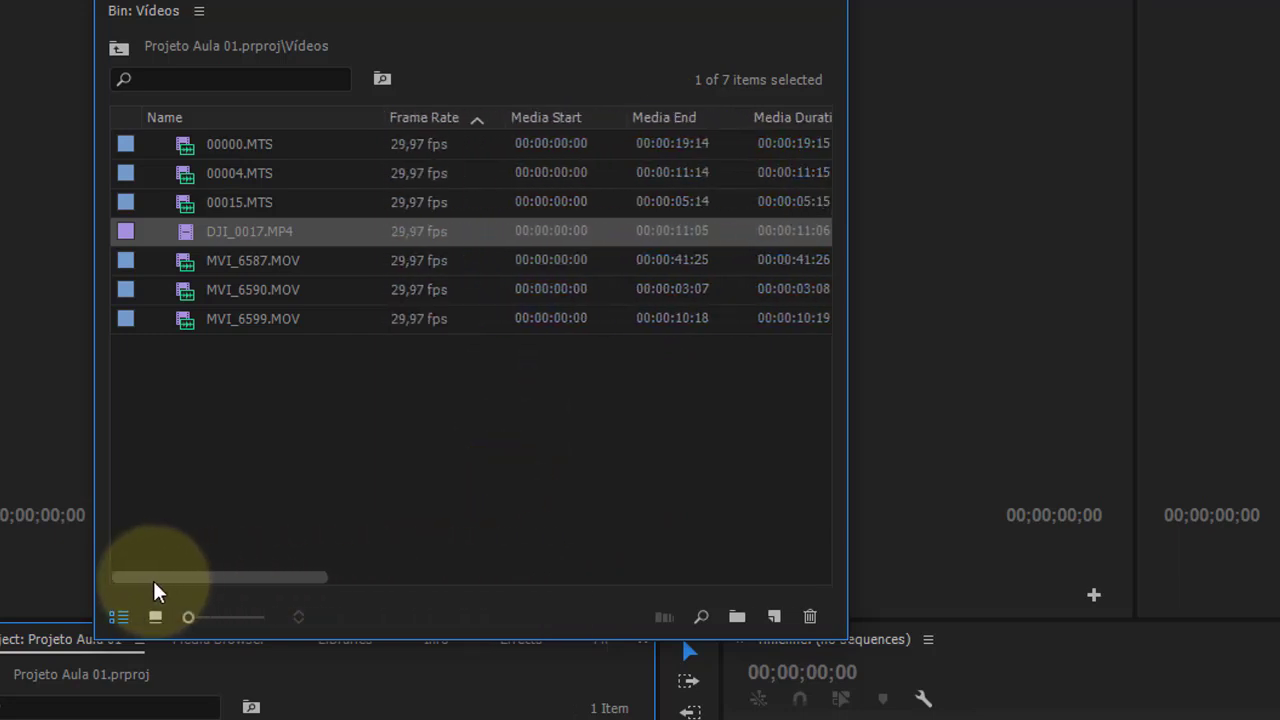
# Import shutterstock_v2309387.mpg from videos > VIDEOS DA INTERNET into the Videos bin.
pyautogui.rightClick(265, 450)
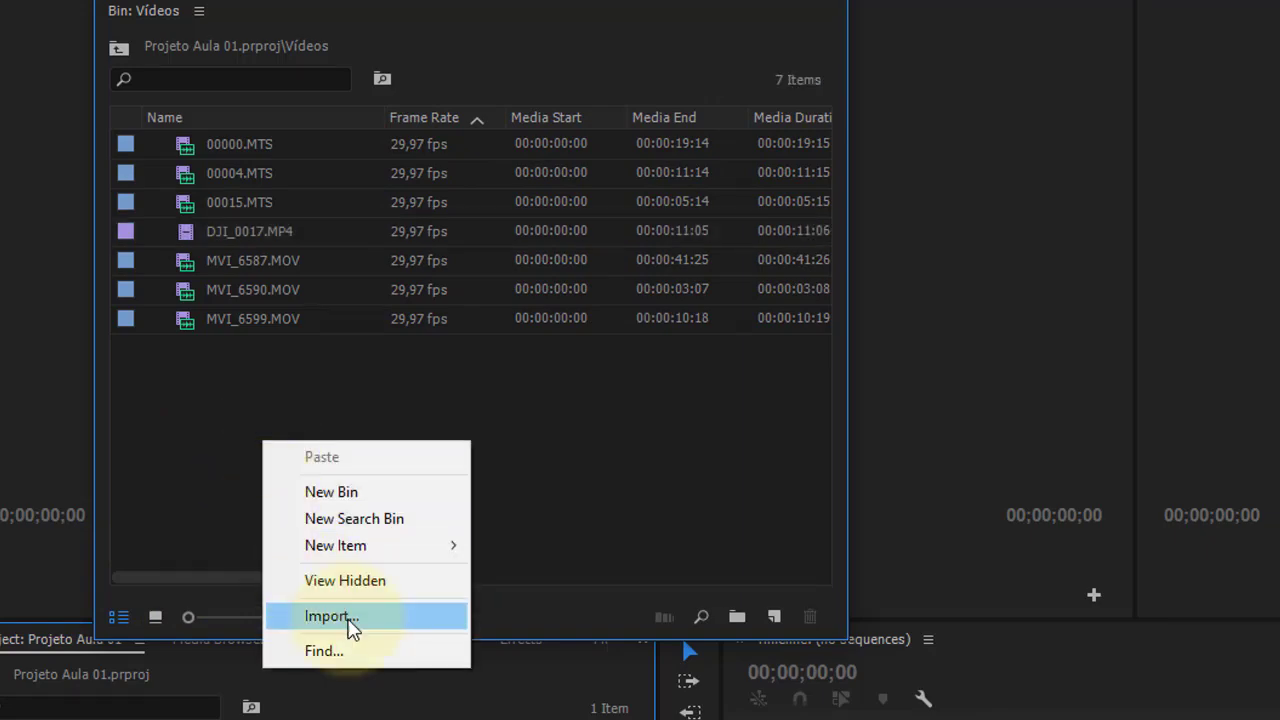
pyautogui.click(426, 617)
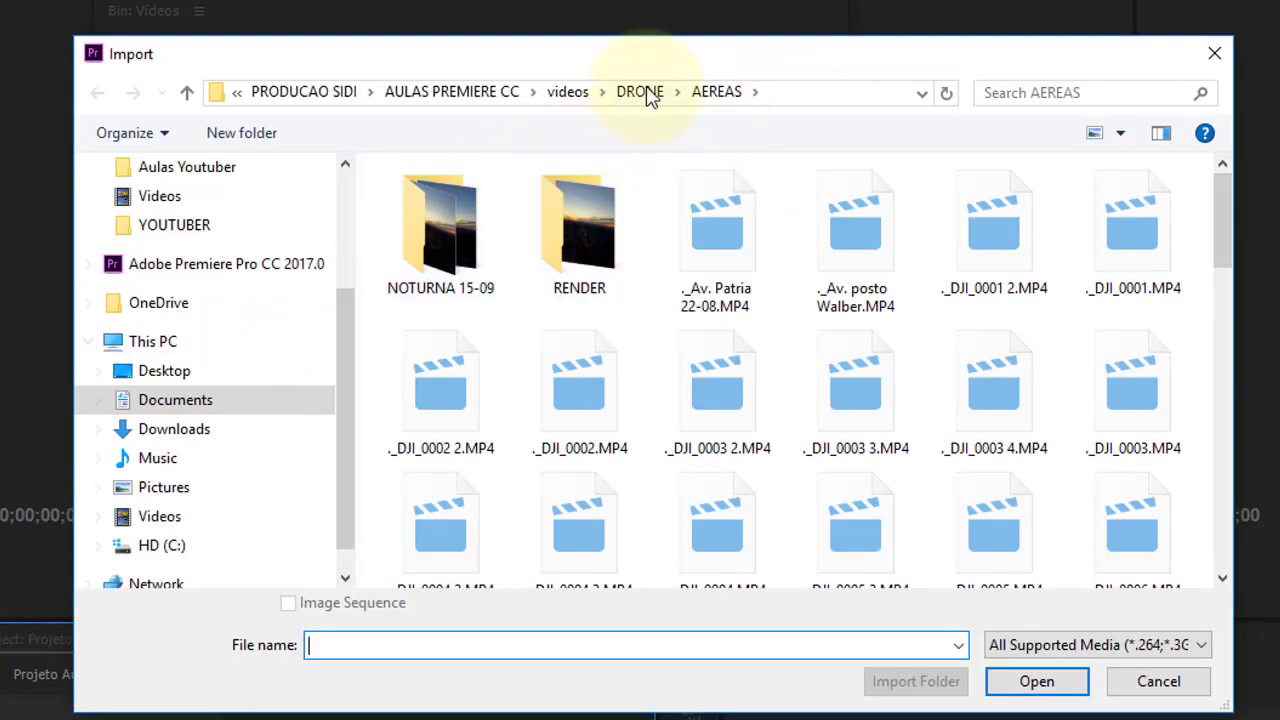
pyautogui.click(568, 94)
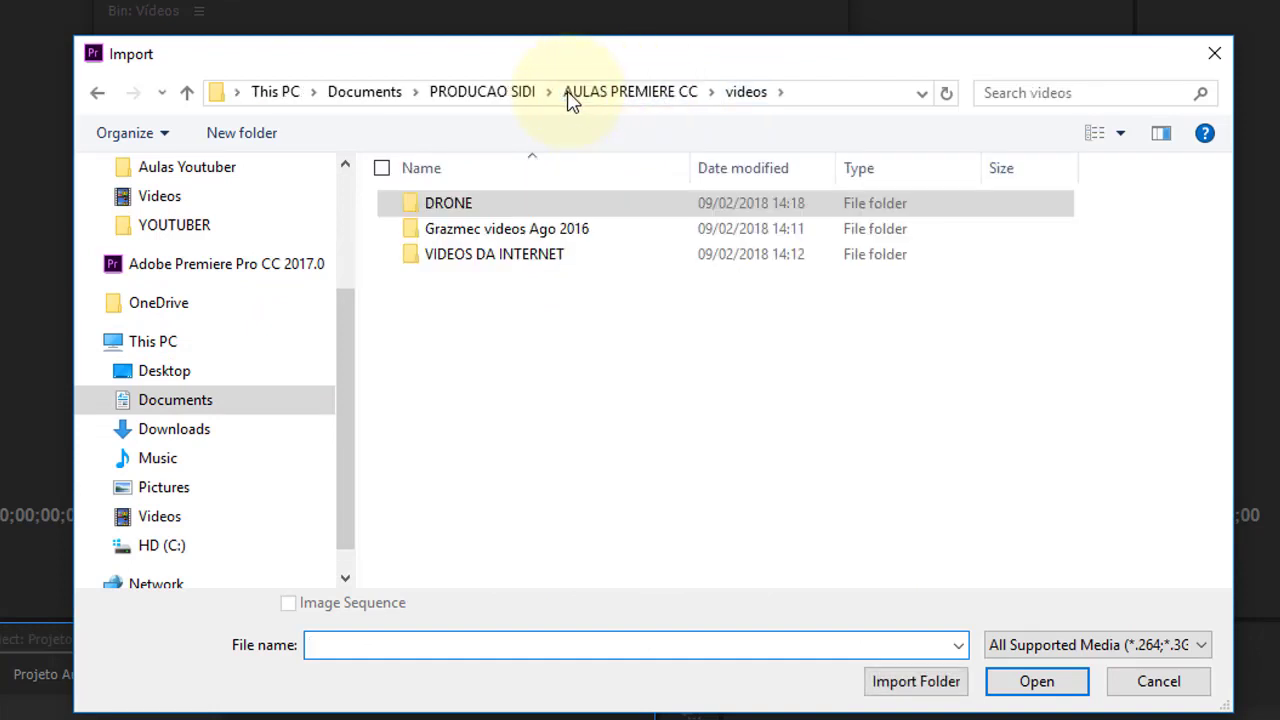
pyautogui.doubleClick(528, 262)
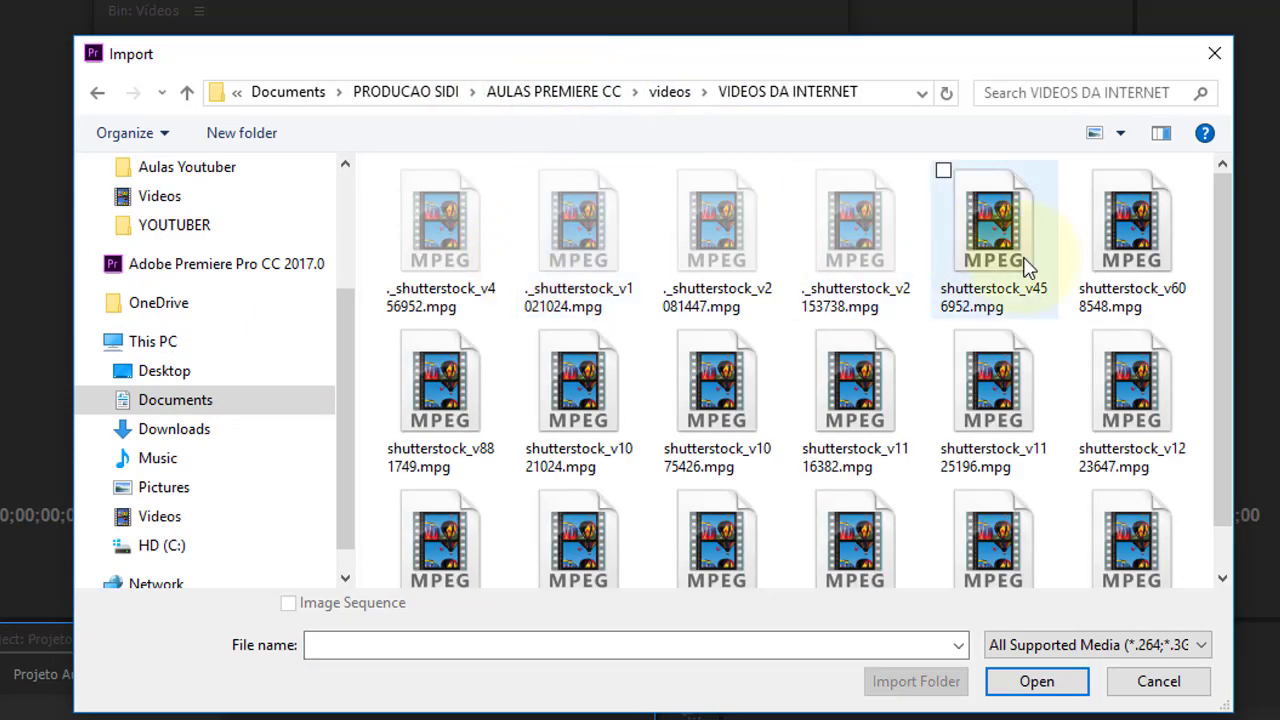
pyautogui.scroll(-1, 1228, 240)
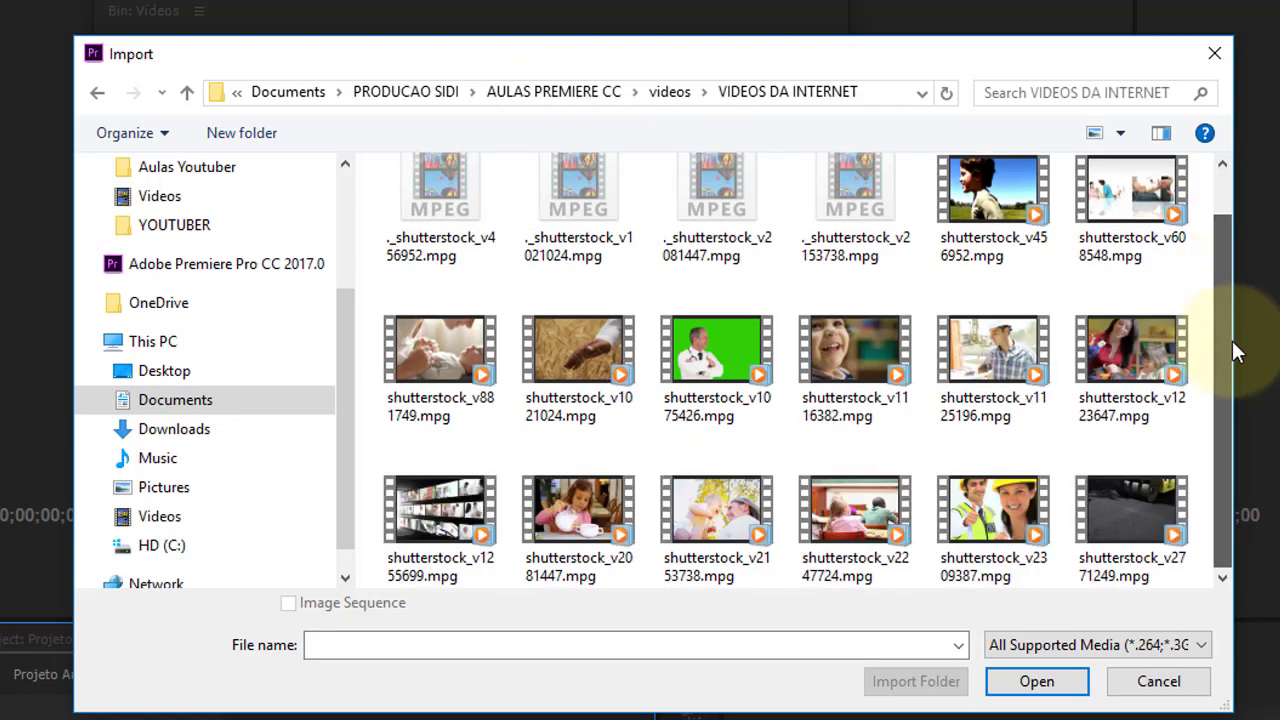
pyautogui.click(990, 502)
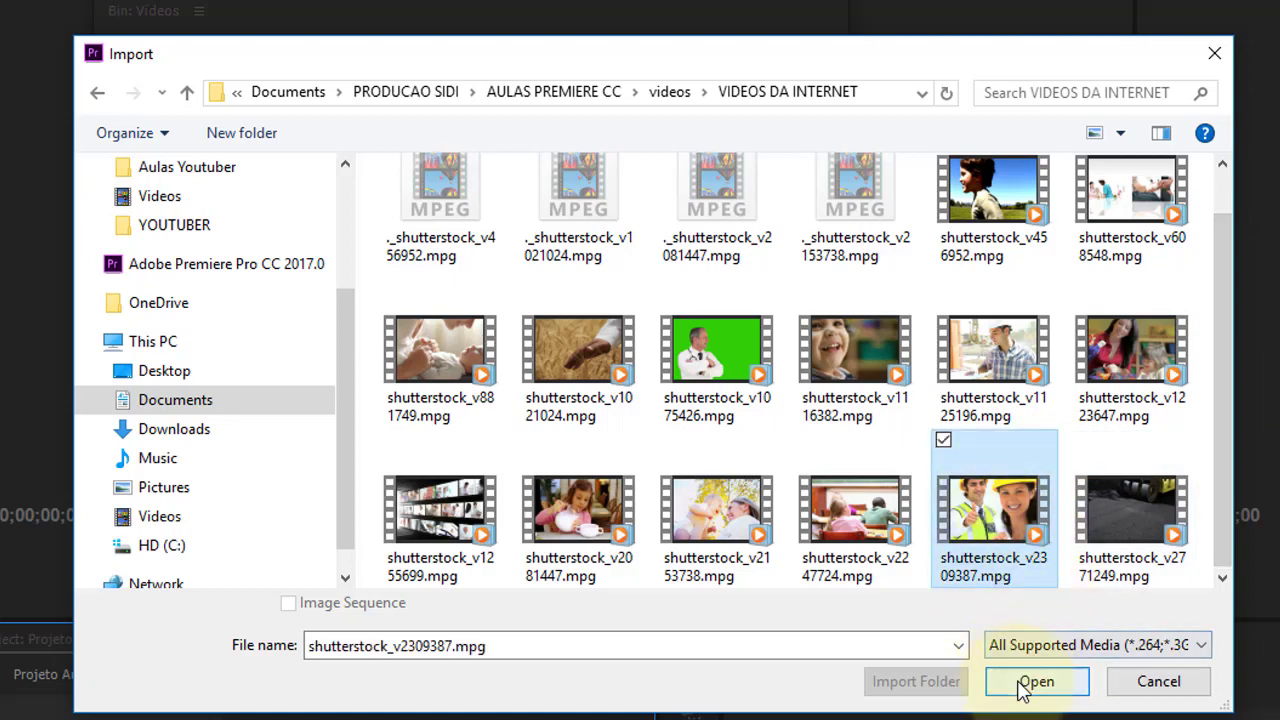
pyautogui.click(1022, 684)
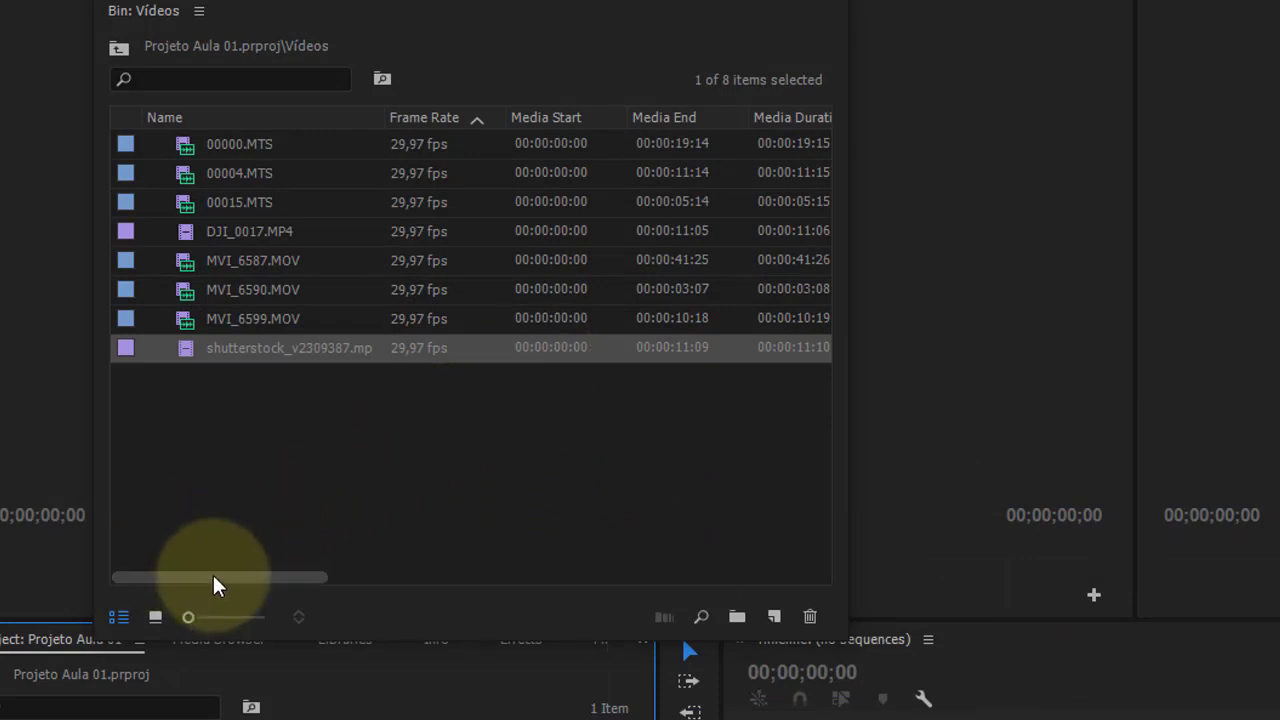
# Switch the Vídeos bin to Icon View and scrub the shutterstock_v2309387.mpg thumbnail to preview it.
pyautogui.moveTo(218, 586); pyautogui.dragTo(458, 585)
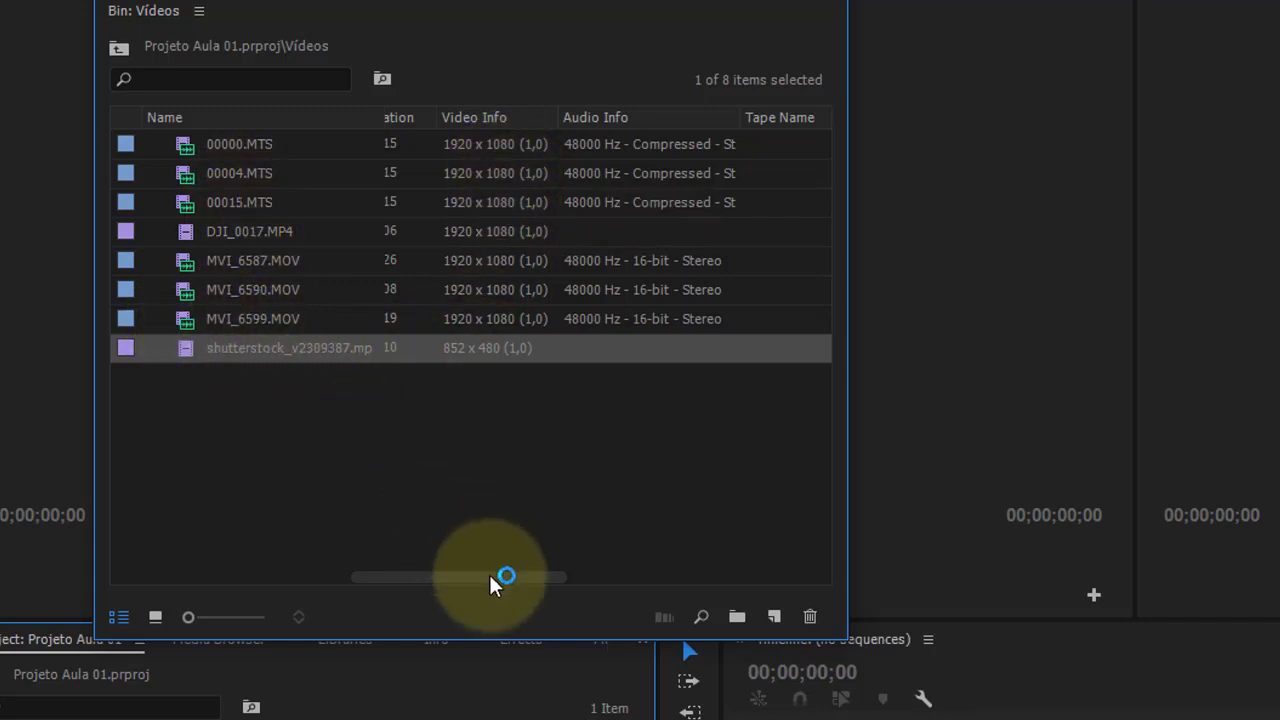
pyautogui.moveTo(500, 578); pyautogui.dragTo(180, 585)
pyautogui.click(155, 617)
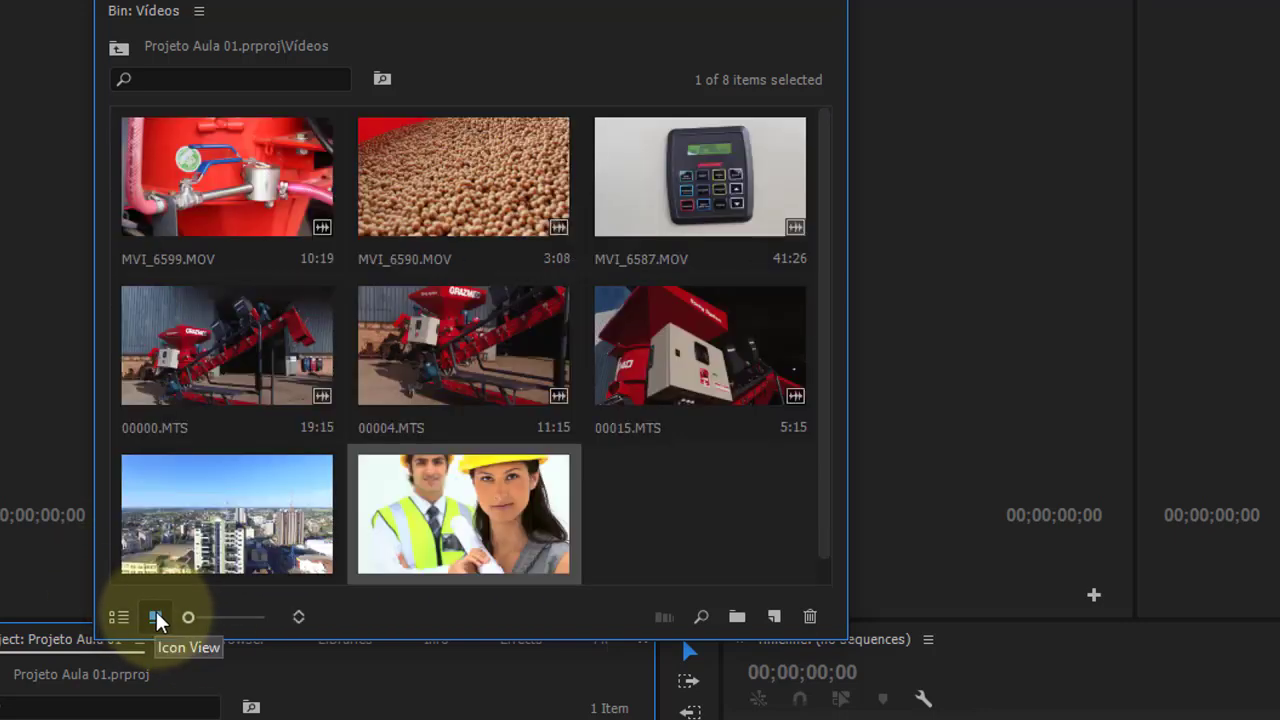
pyautogui.scroll(-1, 820, 290)
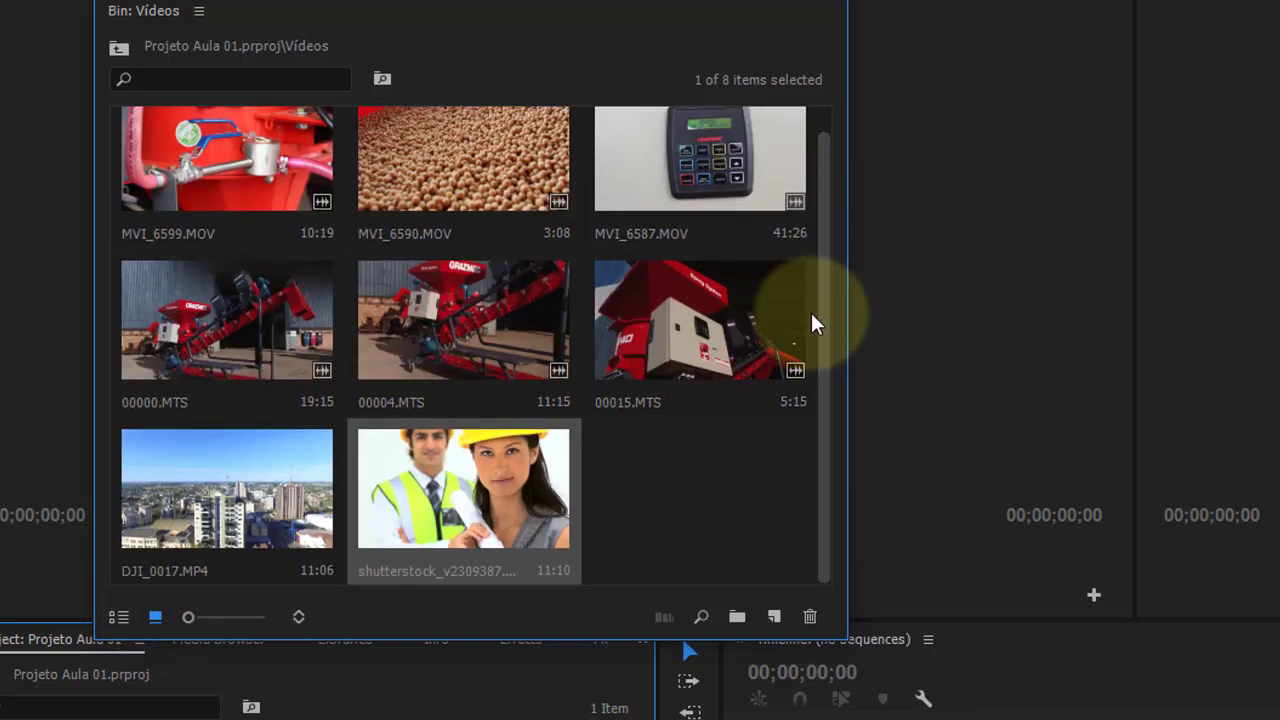
pyautogui.moveTo(812, 298)
pyautogui.mouseDown()
pyautogui.moveTo(815, 190)
pyautogui.moveTo(832, 328)
pyautogui.mouseUp()
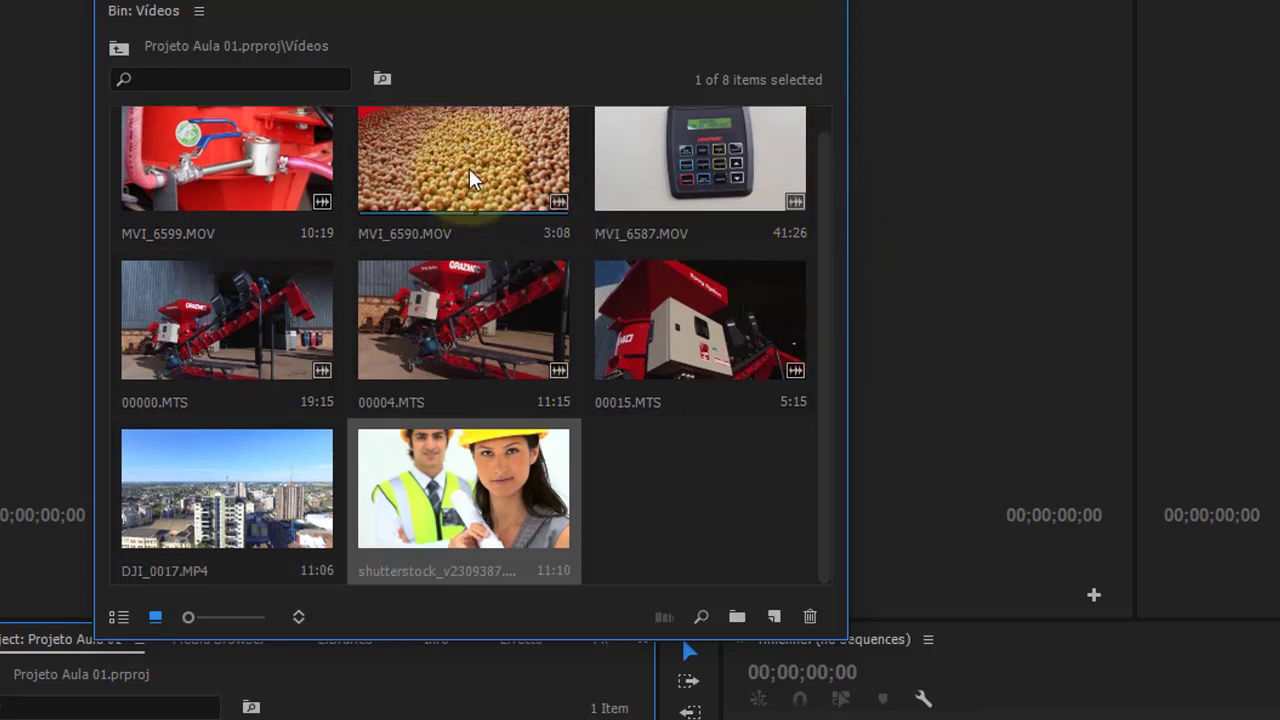
pyautogui.click(550, 470)
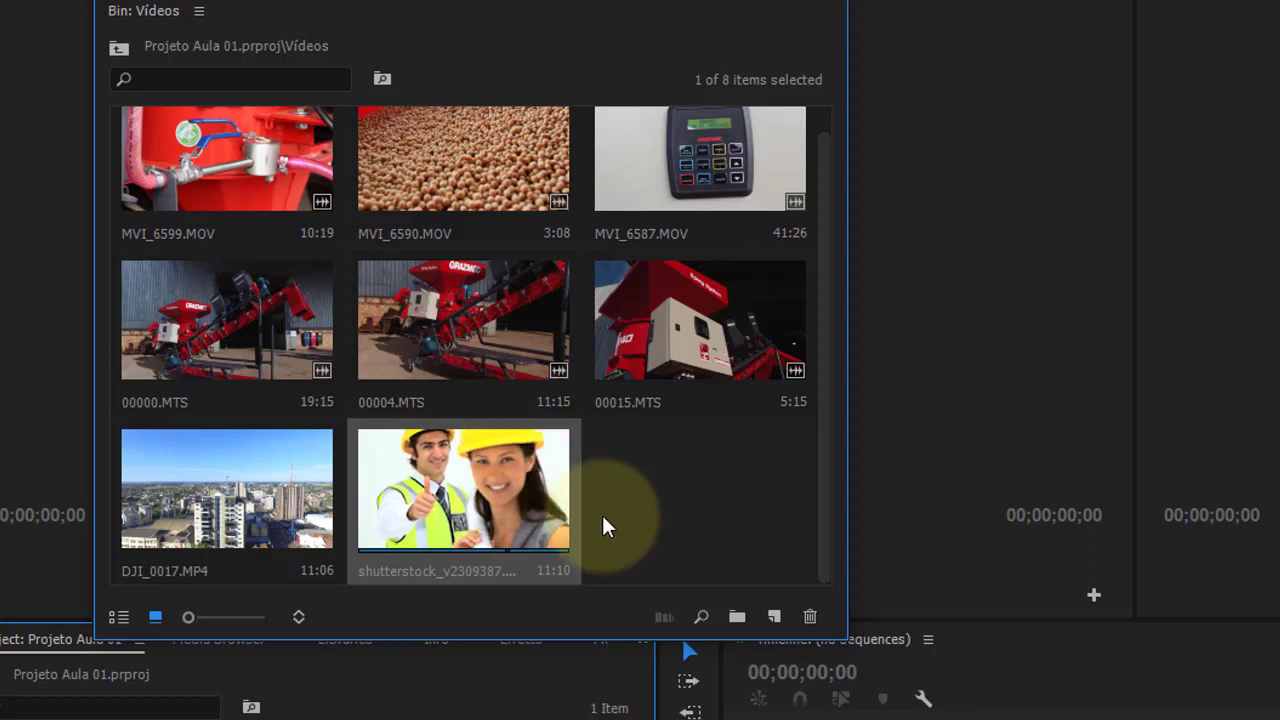
pyautogui.click(990, 682)
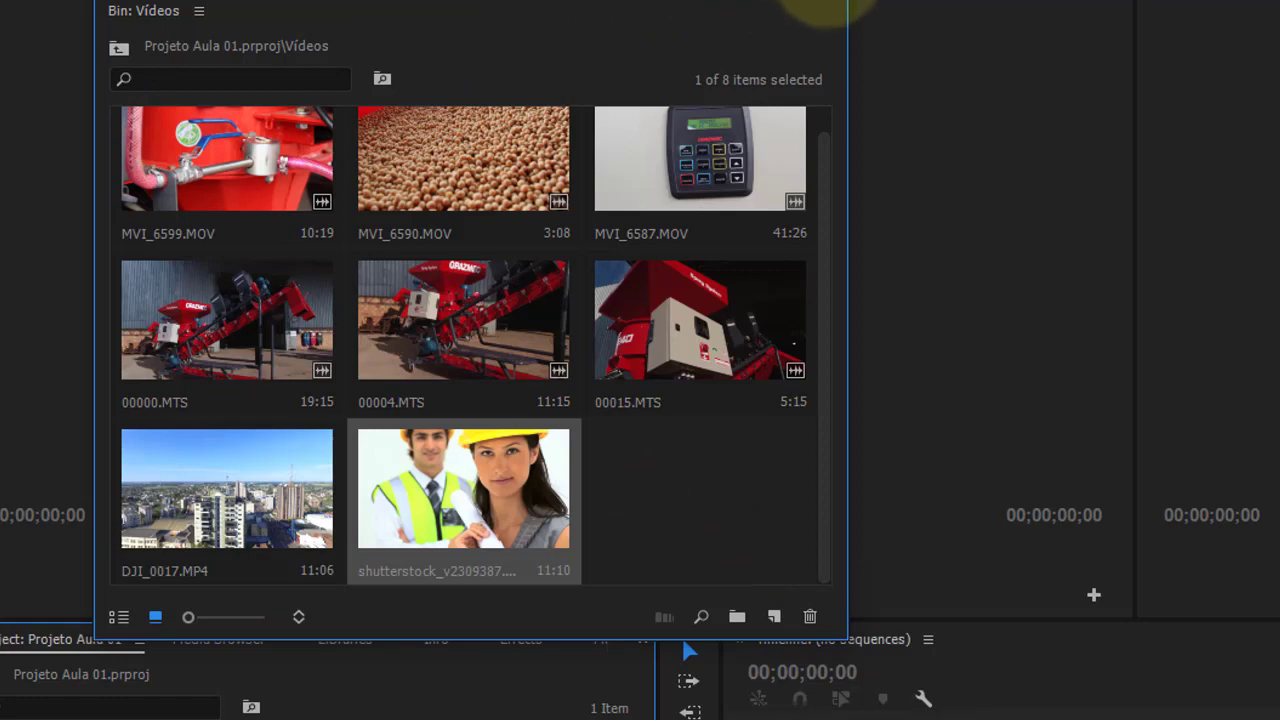
pyautogui.click(838, 5)
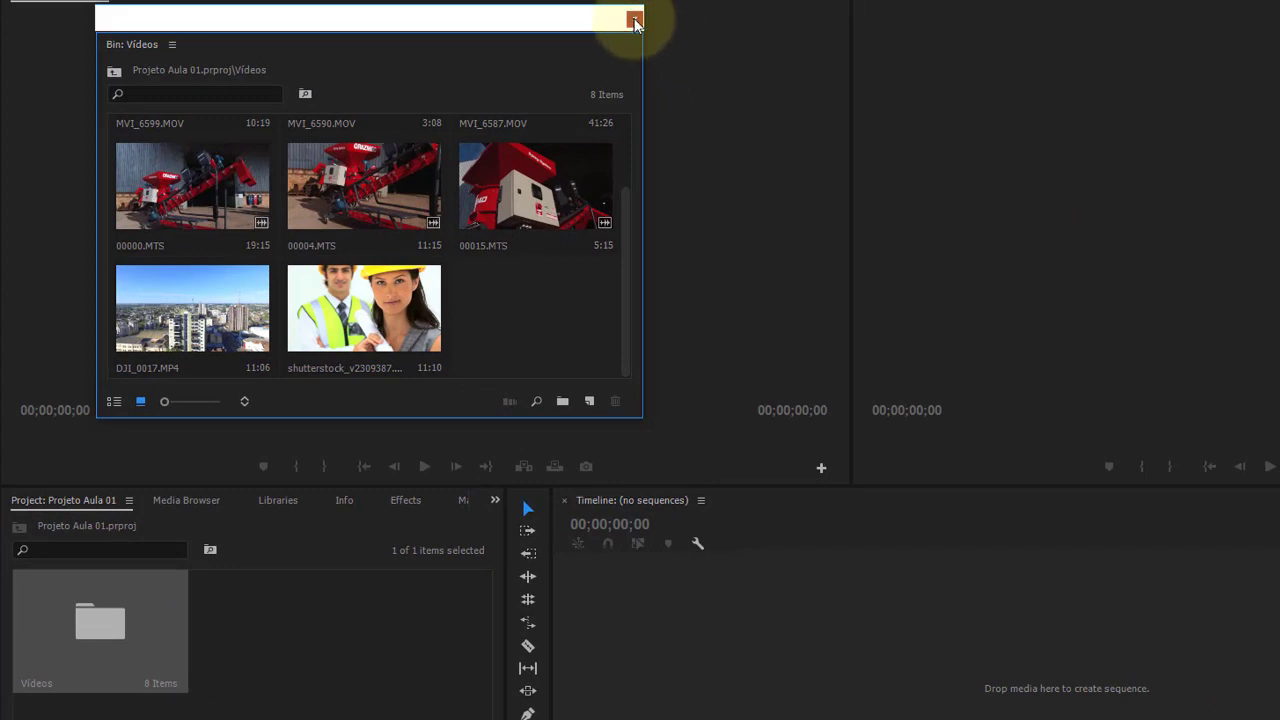
# Close the Vídeos bin window, create a bin named 'Musicas' and open it in its own window.
pyautogui.click(634, 18)
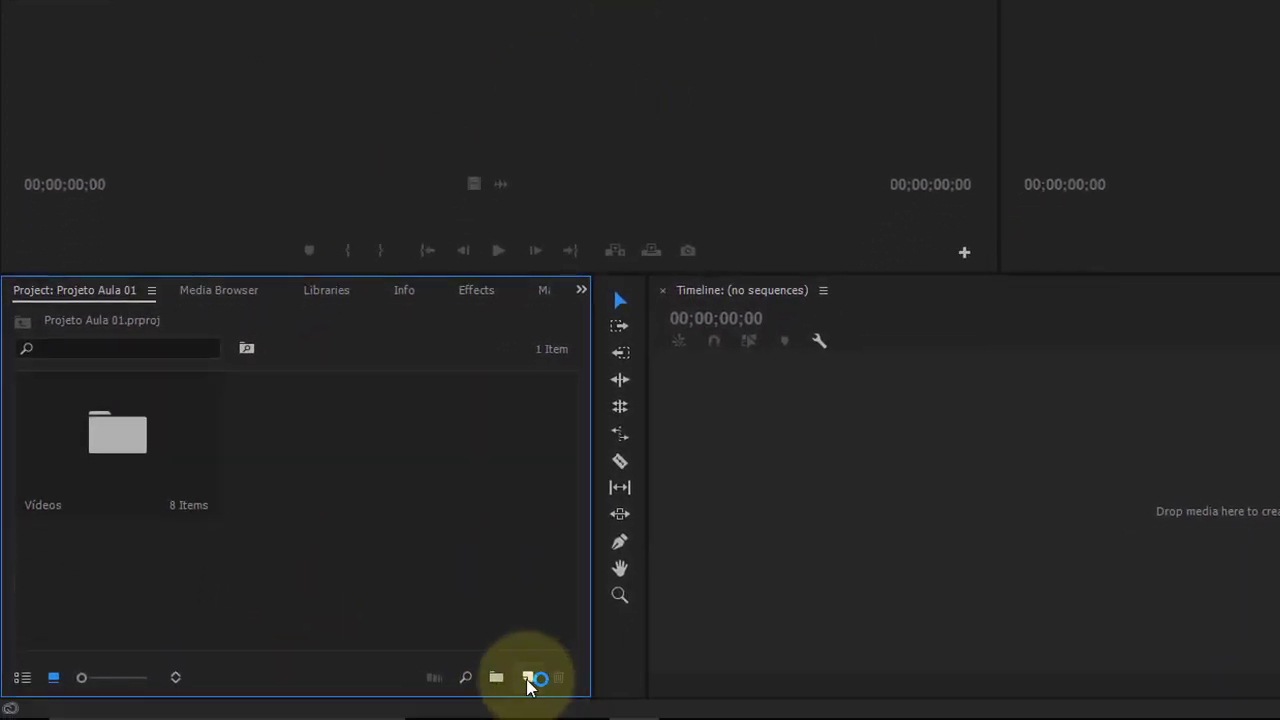
pyautogui.click(528, 677)
pyautogui.click(443, 586)
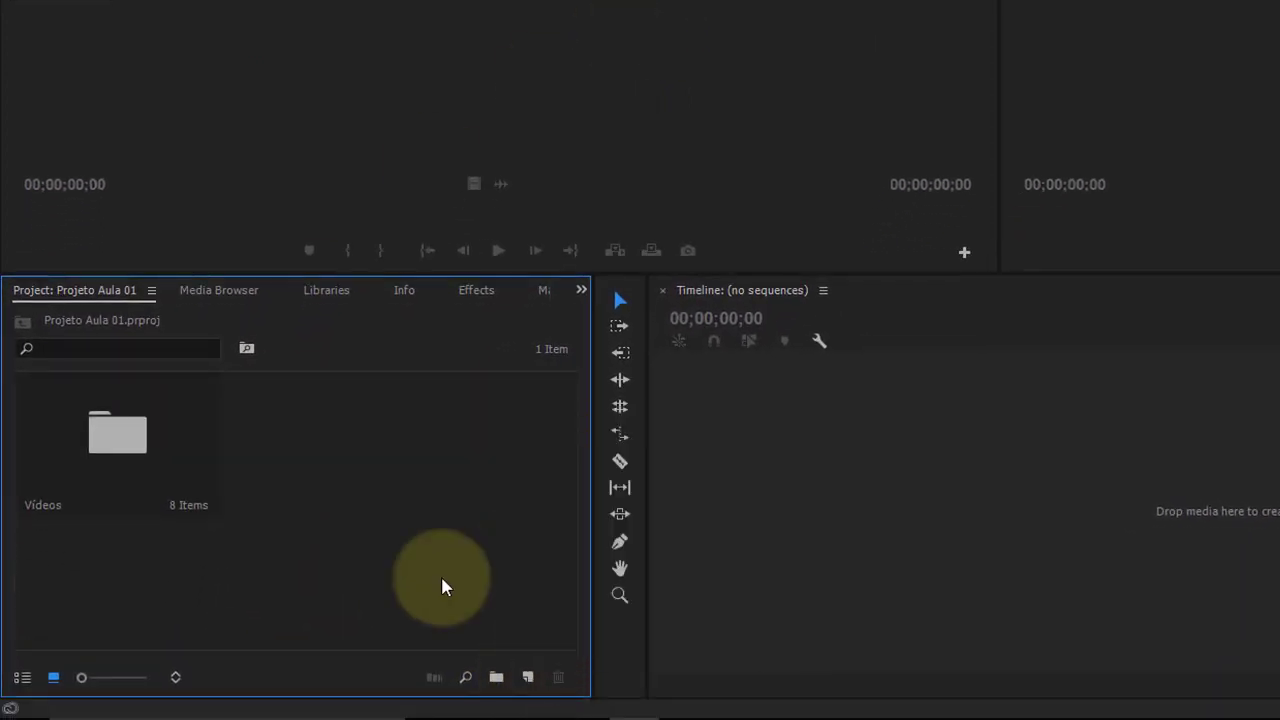
pyautogui.click(497, 679)
pyautogui.write('Musicas')
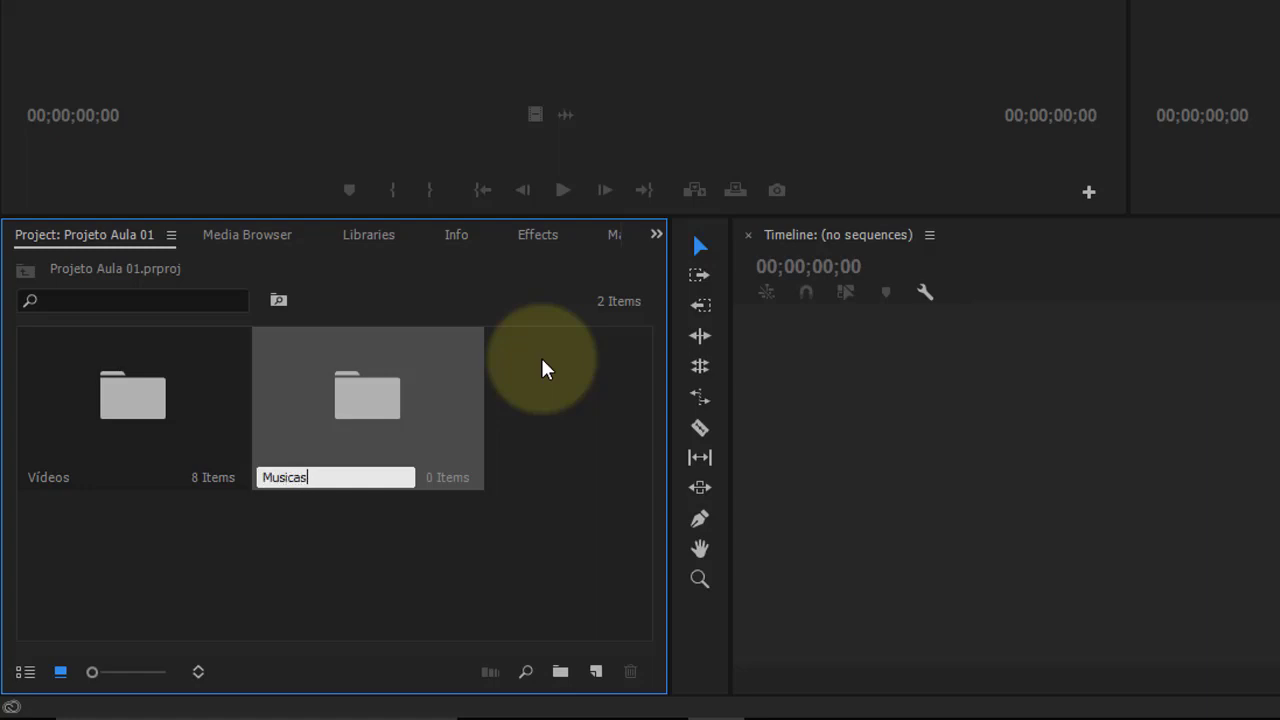
pyautogui.press('Tab')
pyautogui.click(385, 410)
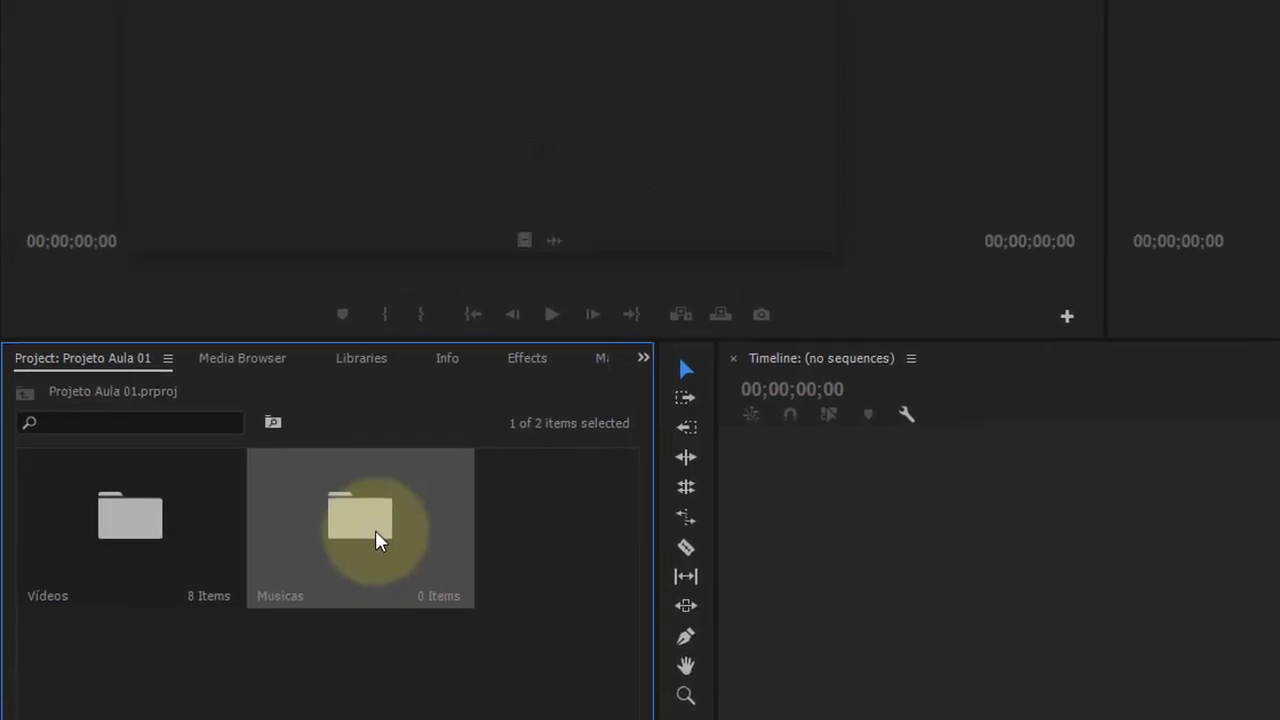
pyautogui.doubleClick(375, 540)
# From the Musicas bin, start an import and browse to AULAS PREMIERE CC > musicas.
pyautogui.rightClick(400, 409)
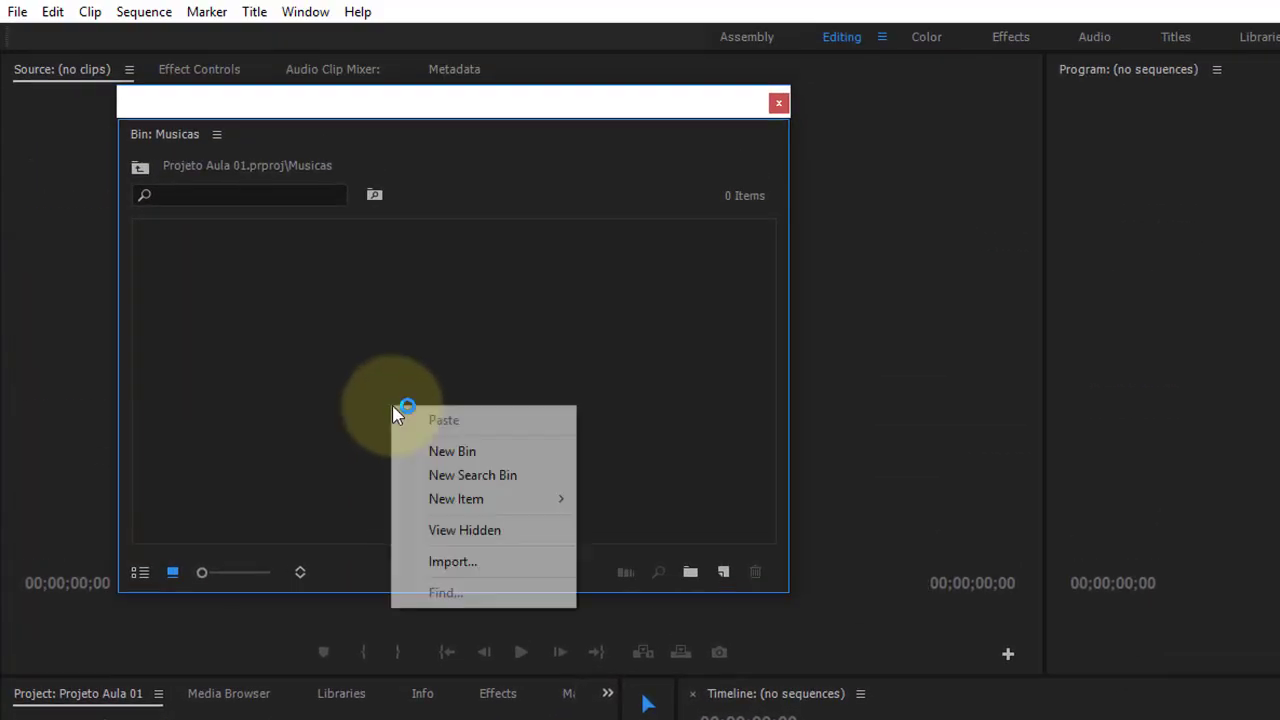
pyautogui.click(505, 563)
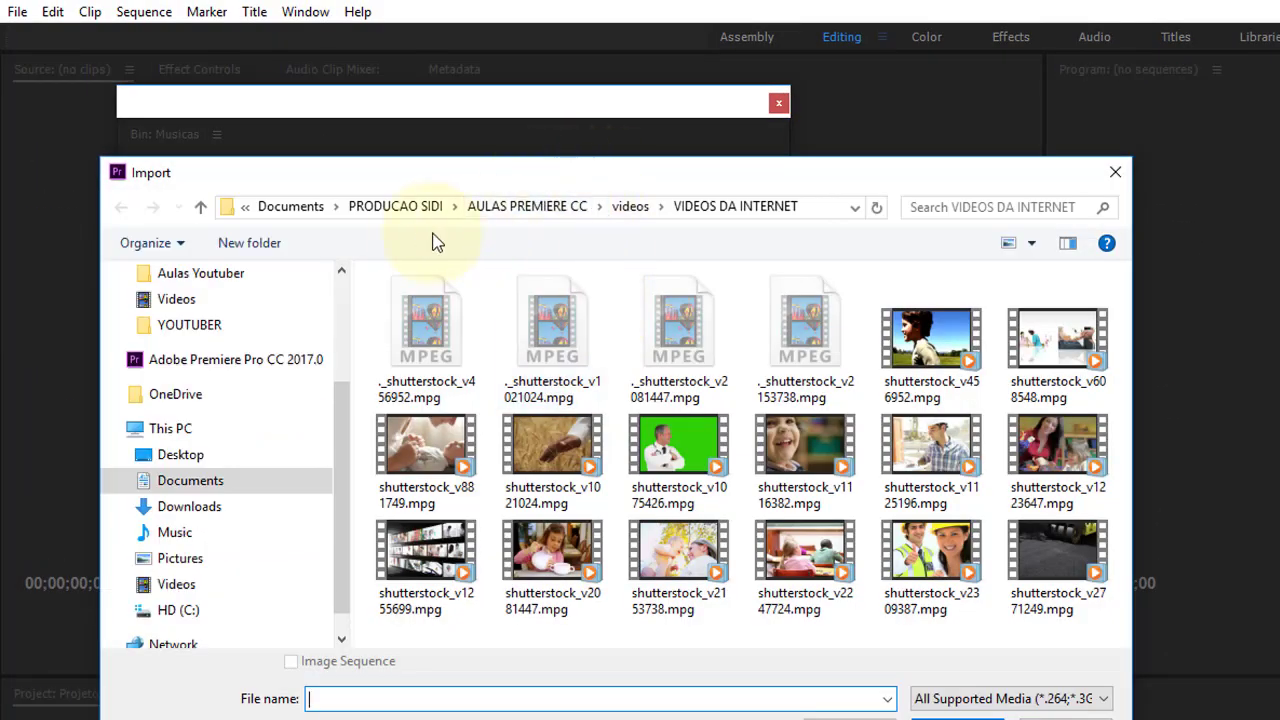
pyautogui.click(400, 207)
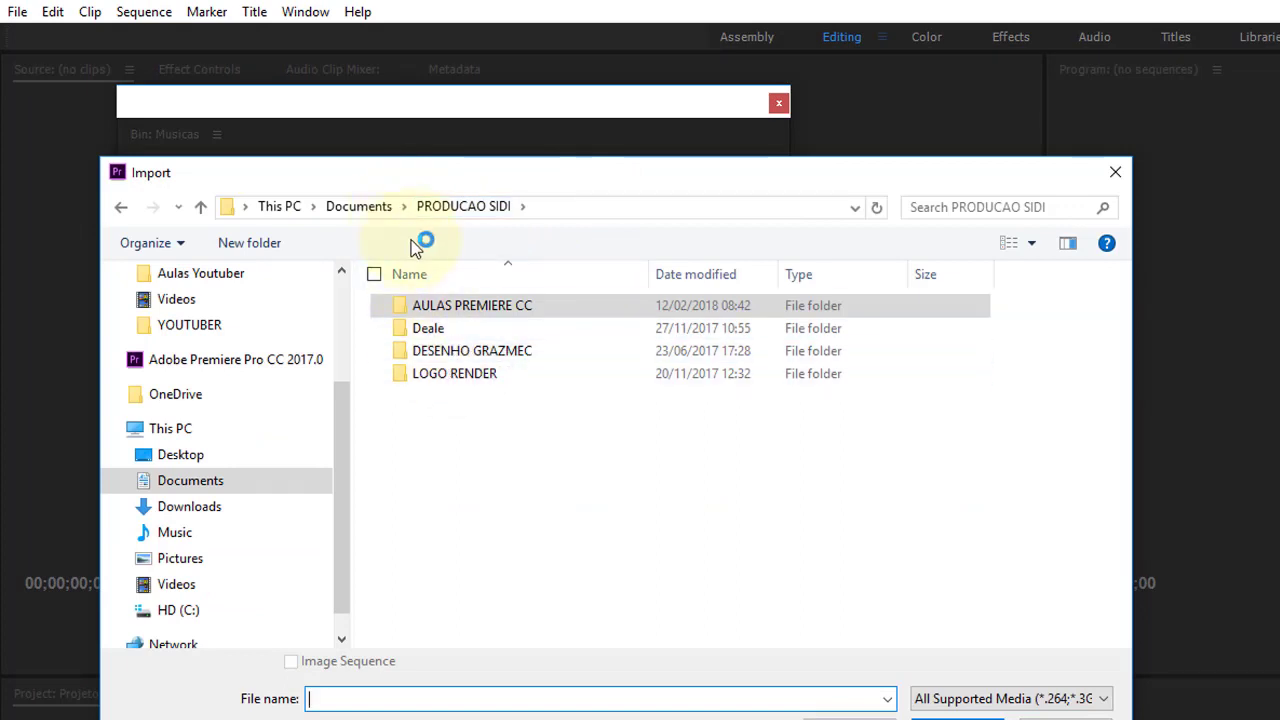
pyautogui.doubleClick(463, 314)
pyautogui.click(450, 330)
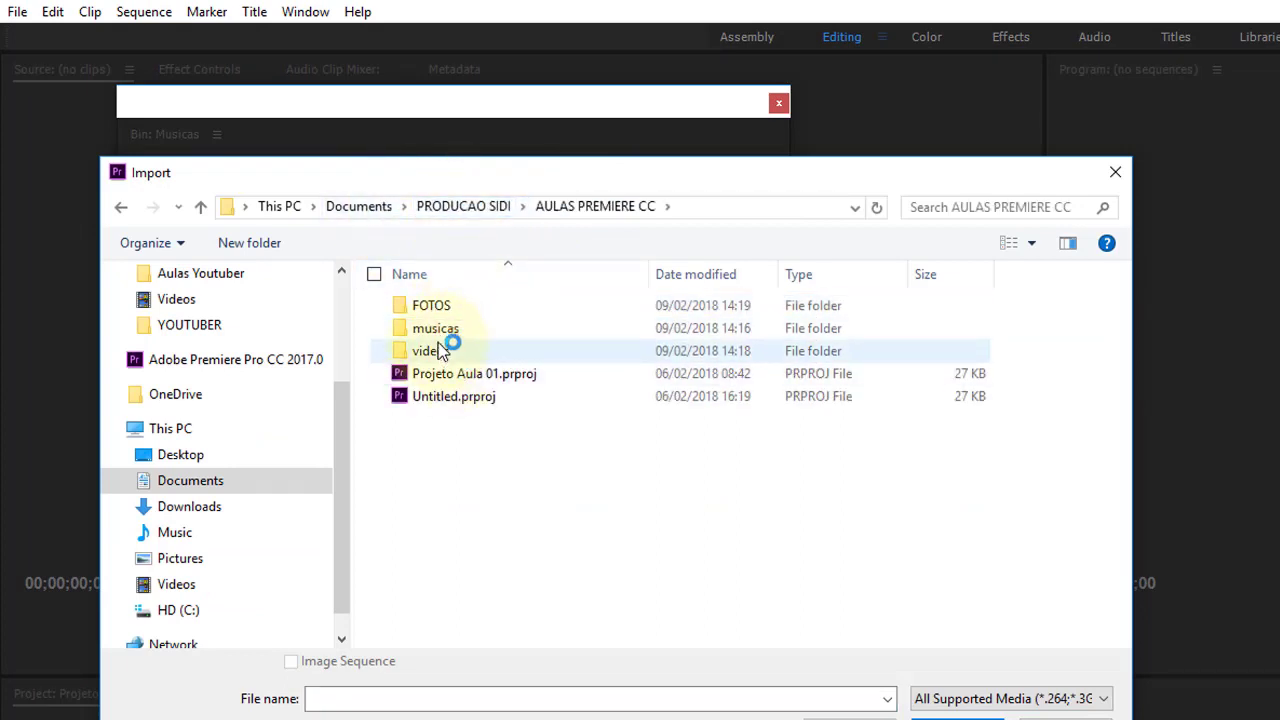
pyautogui.doubleClick(440, 333)
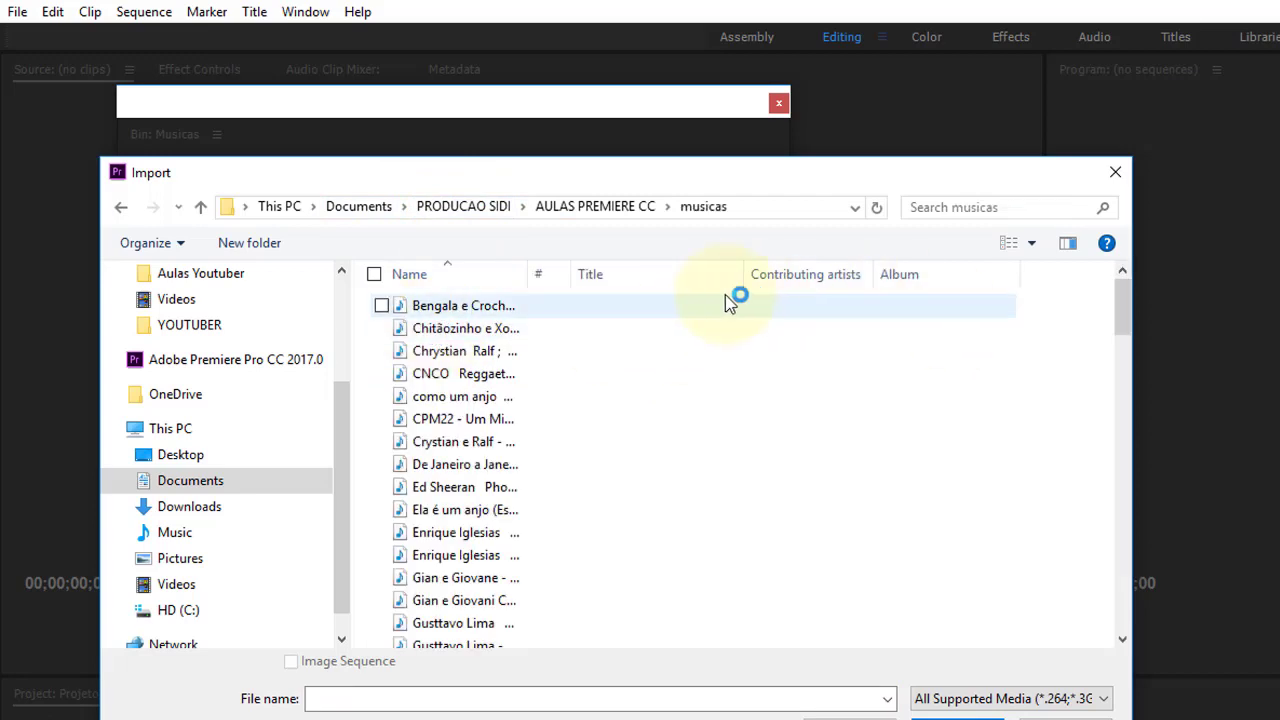
# Import Music Tracks - atthetop.mp3 and Music Tracks - summerwhistling.mp3 into the Musicas bin.
pyautogui.moveTo(566, 272); pyautogui.dragTo(780, 268)
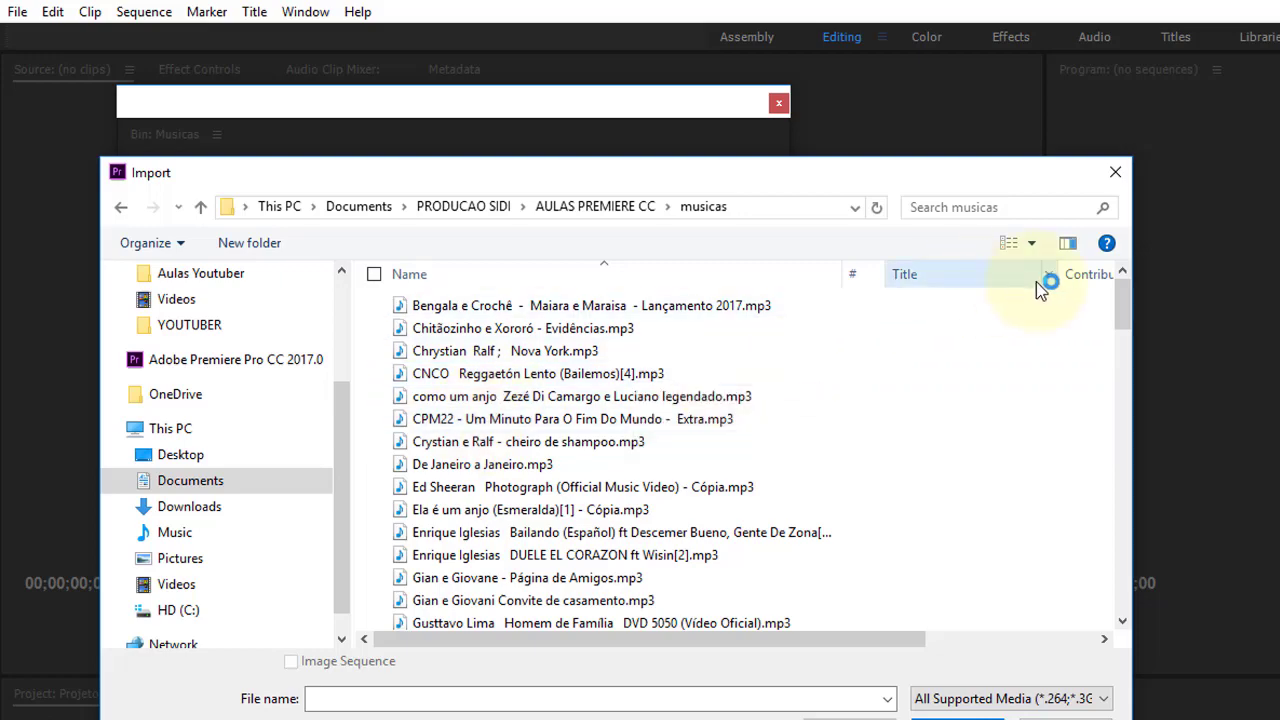
pyautogui.moveTo(1123, 294)
pyautogui.mouseDown()
pyautogui.moveTo(1133, 410)
pyautogui.moveTo(1119, 450)
pyautogui.mouseUp()
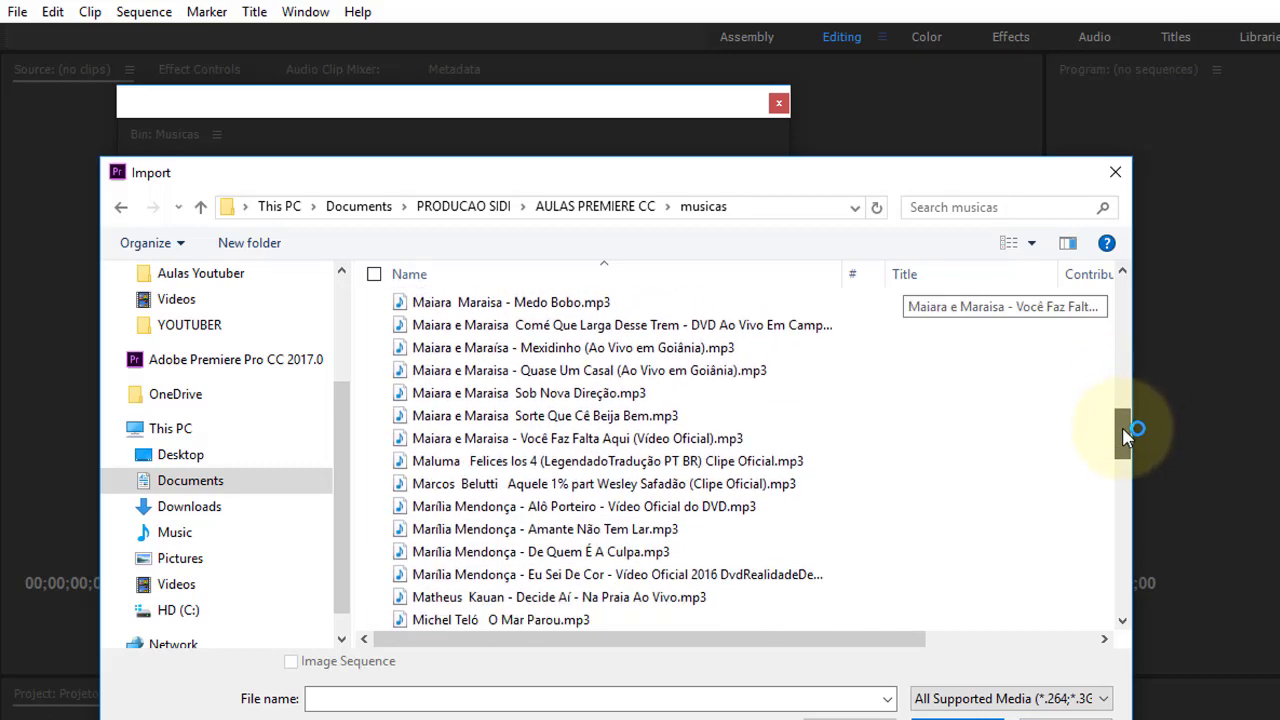
pyautogui.click(493, 481)
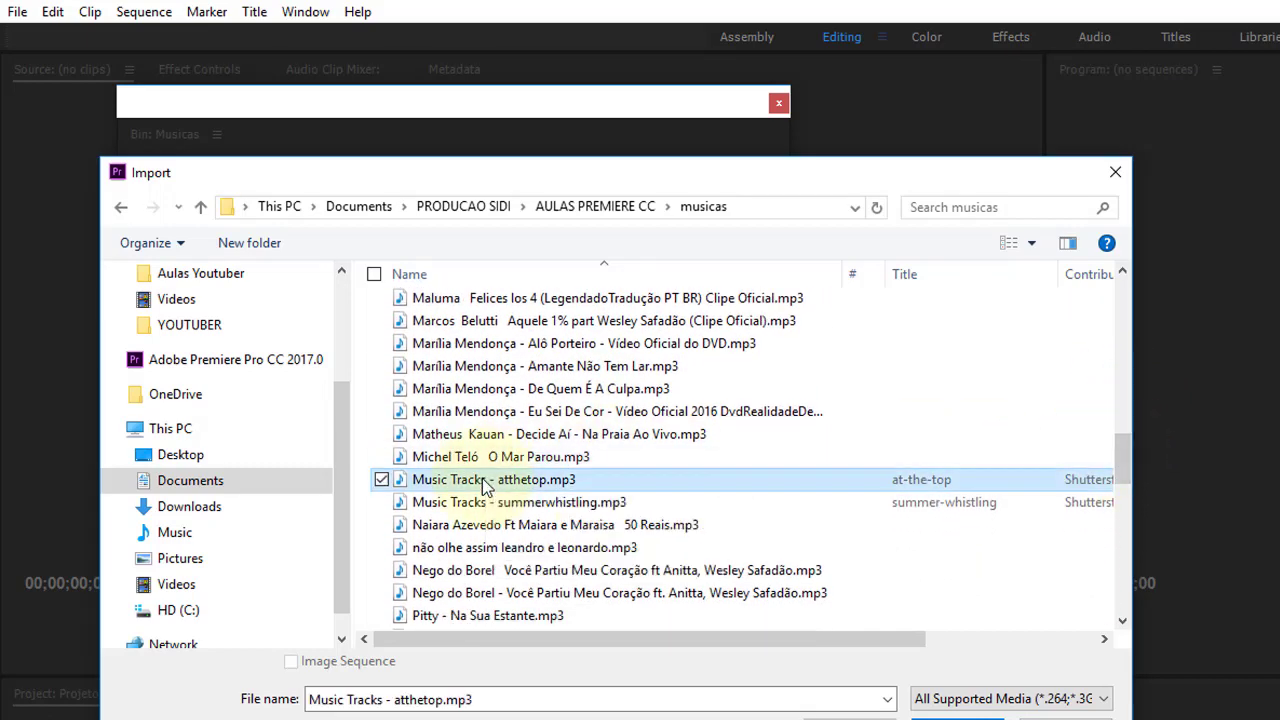
pyautogui.keyDown('ctrl'); pyautogui.click(510, 505); pyautogui.keyUp('ctrl')
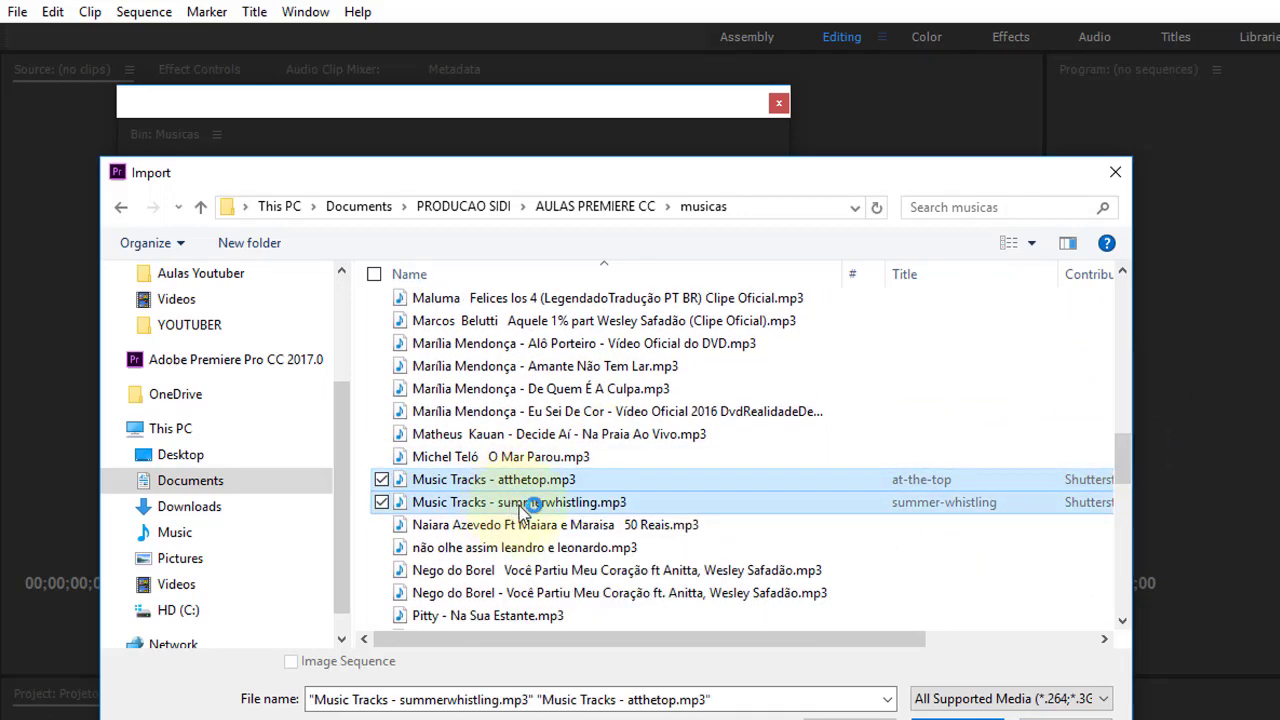
pyautogui.click(957, 714)
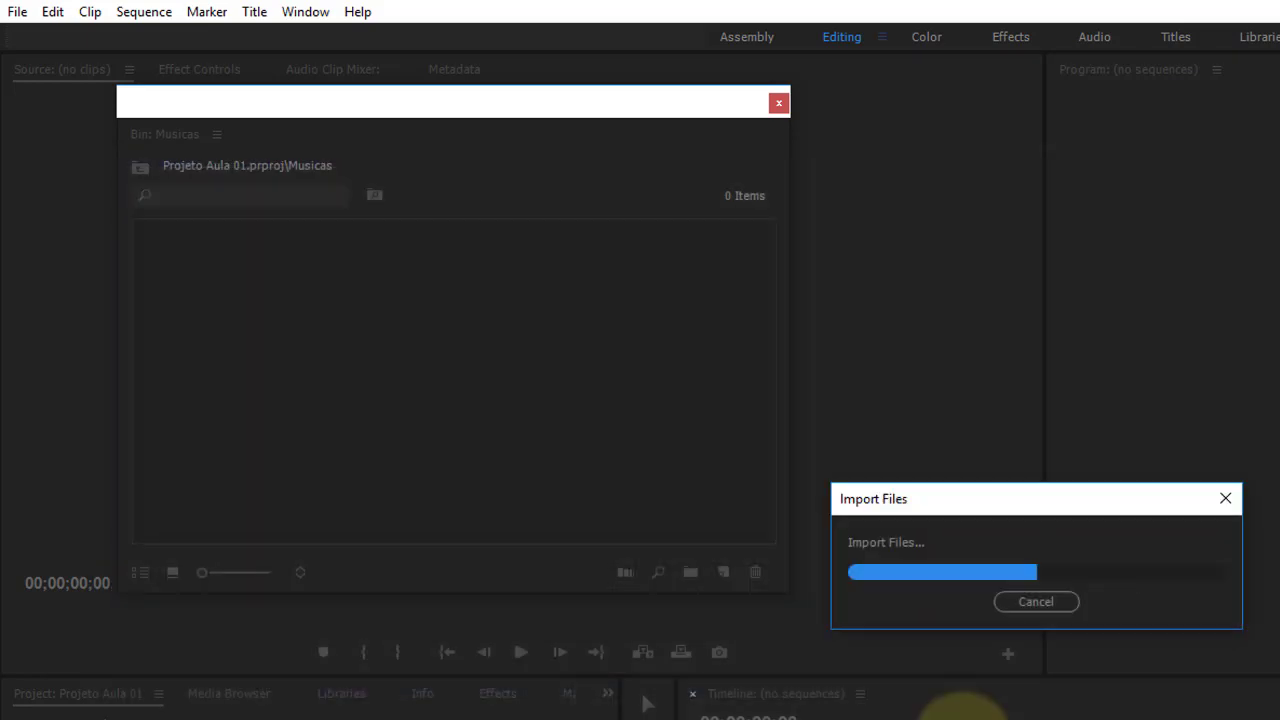
pyautogui.click(533, 450)
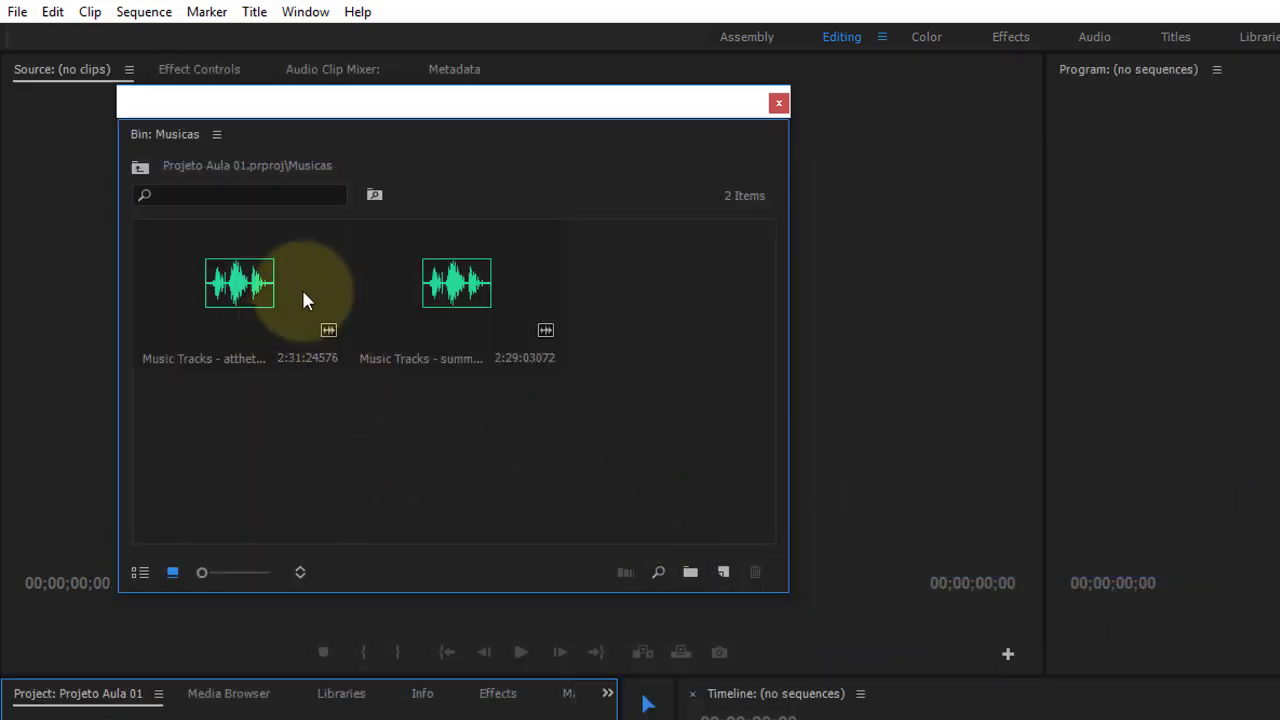
# Switch the Musicas bin to list view and widen the Name column to show full file names.
pyautogui.click(142, 572)
pyautogui.click(255, 420)
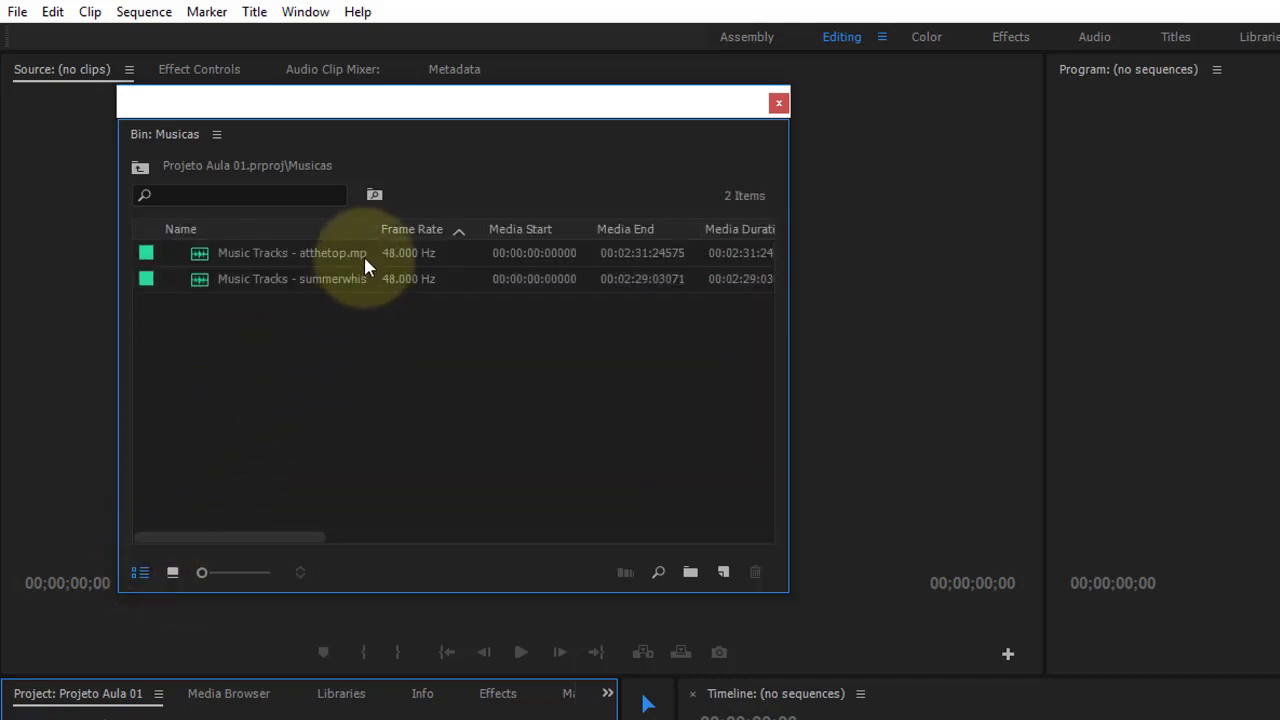
pyautogui.moveTo(375, 229); pyautogui.dragTo(536, 231)
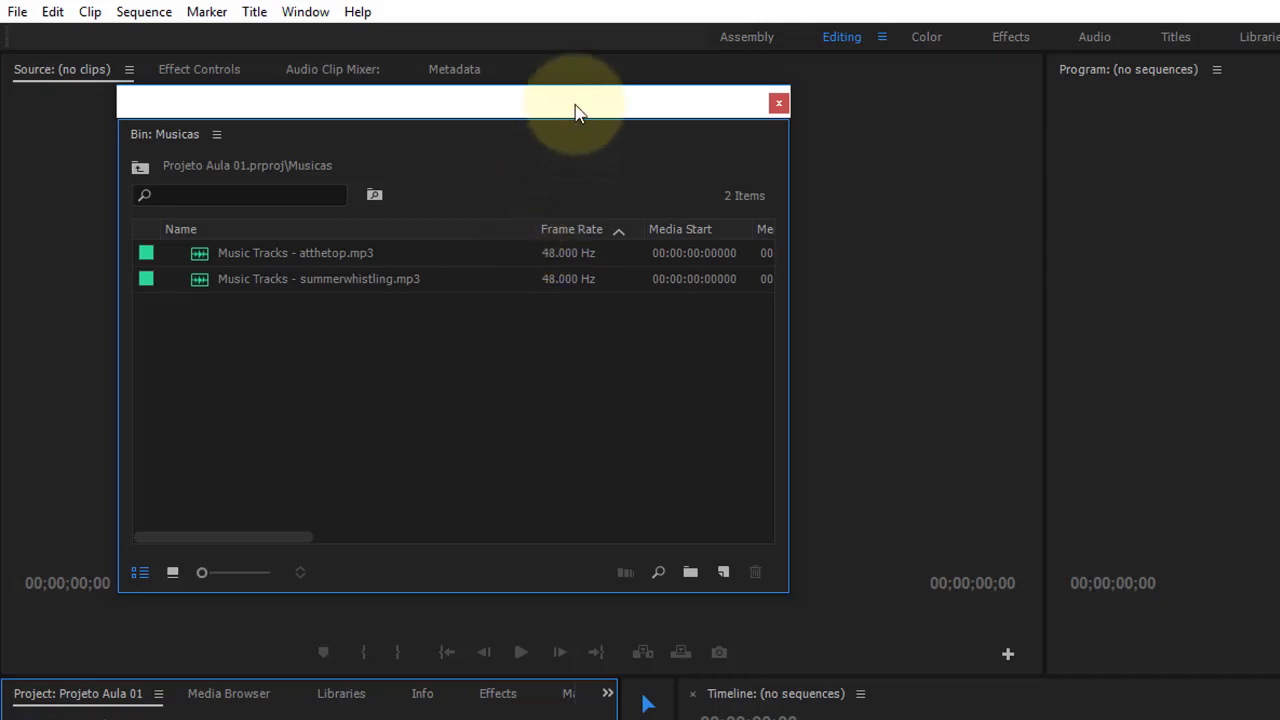
# Reposition the Musicas bin window and select the atthetop music track.
pyautogui.moveTo(571, 103); pyautogui.dragTo(485, 225)
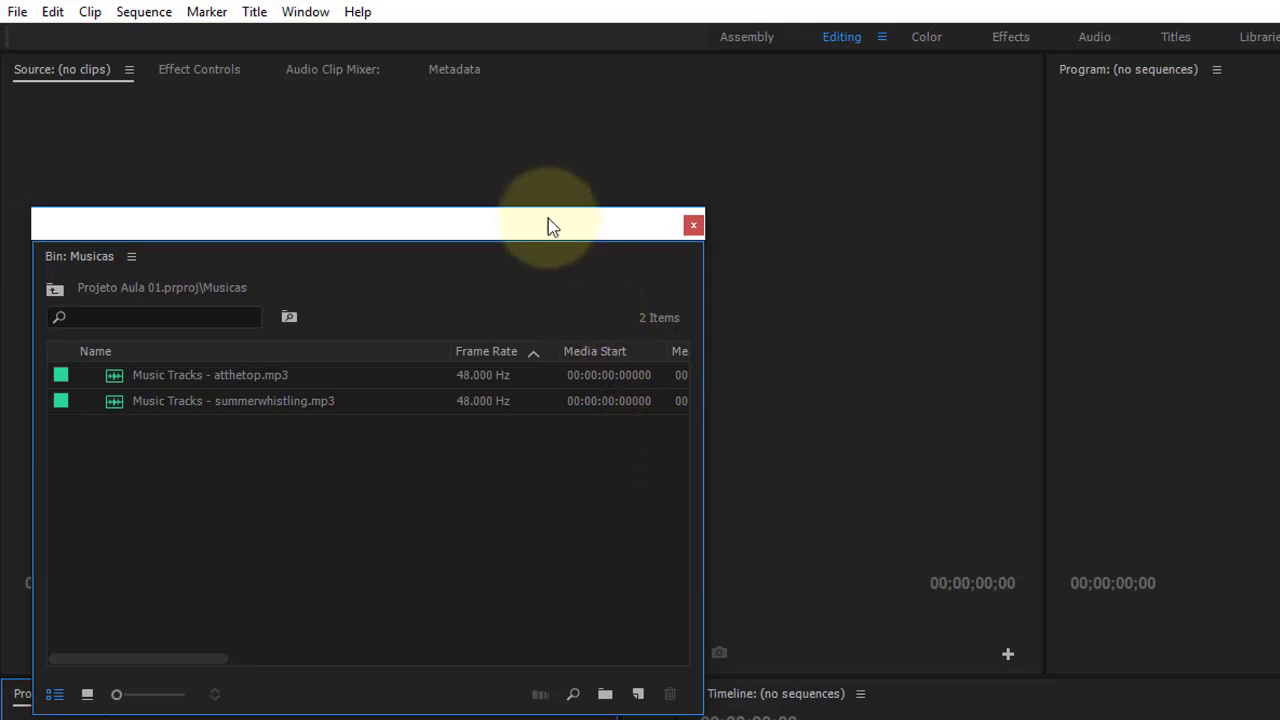
pyautogui.moveTo(550, 219)
pyautogui.mouseDown()
pyautogui.moveTo(650, 90)
pyautogui.moveTo(566, 137)
pyautogui.mouseUp()
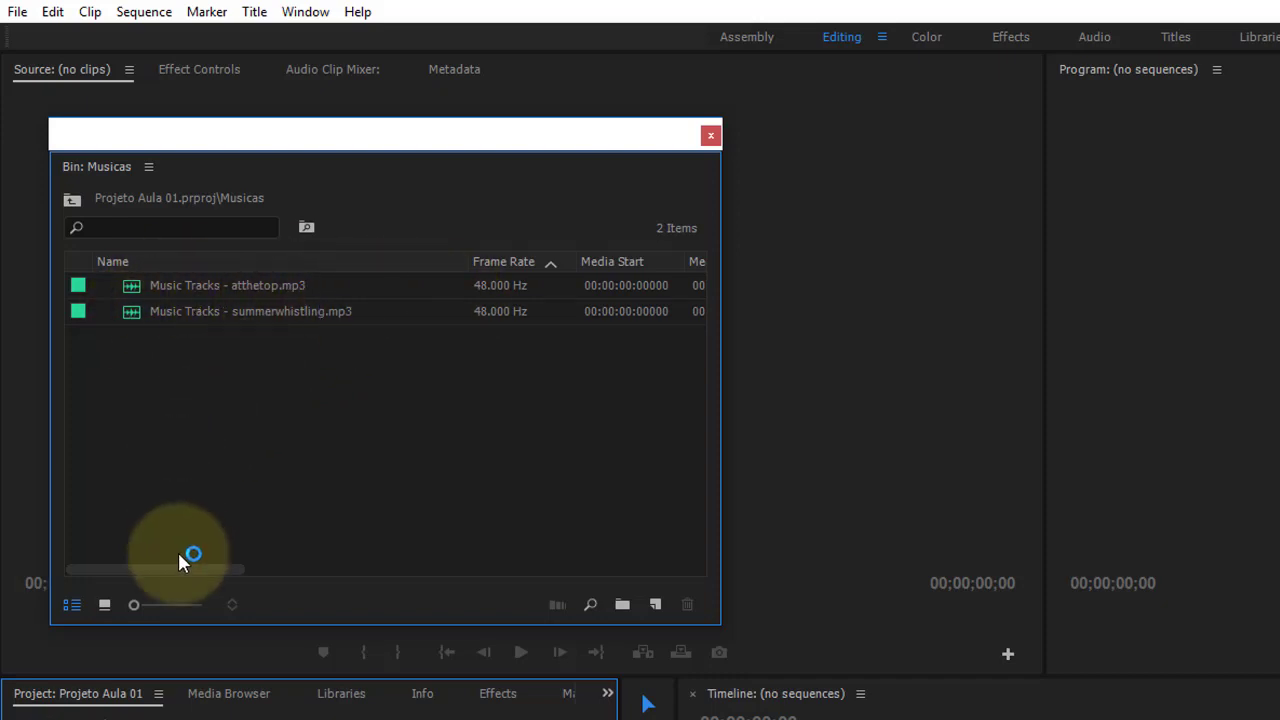
pyautogui.moveTo(179, 568)
pyautogui.mouseDown()
pyautogui.moveTo(305, 597)
pyautogui.moveTo(636, 600)
pyautogui.mouseUp()
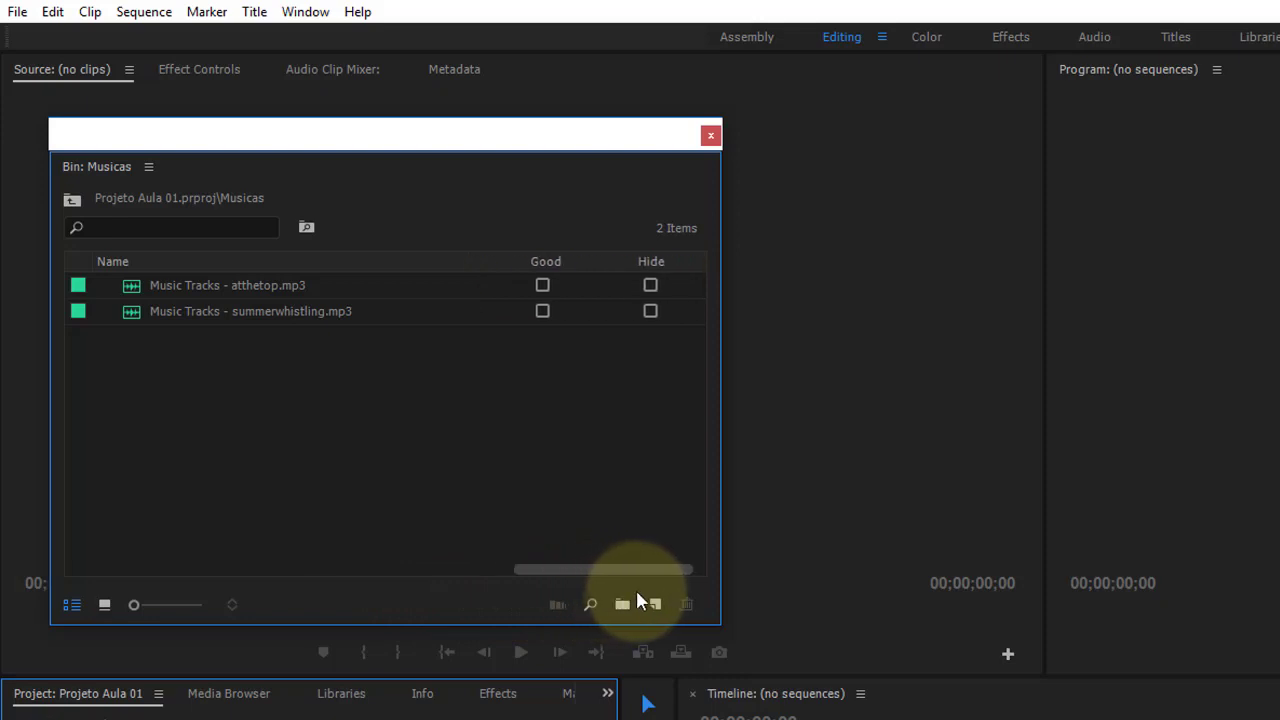
pyautogui.moveTo(636, 600); pyautogui.dragTo(174, 352)
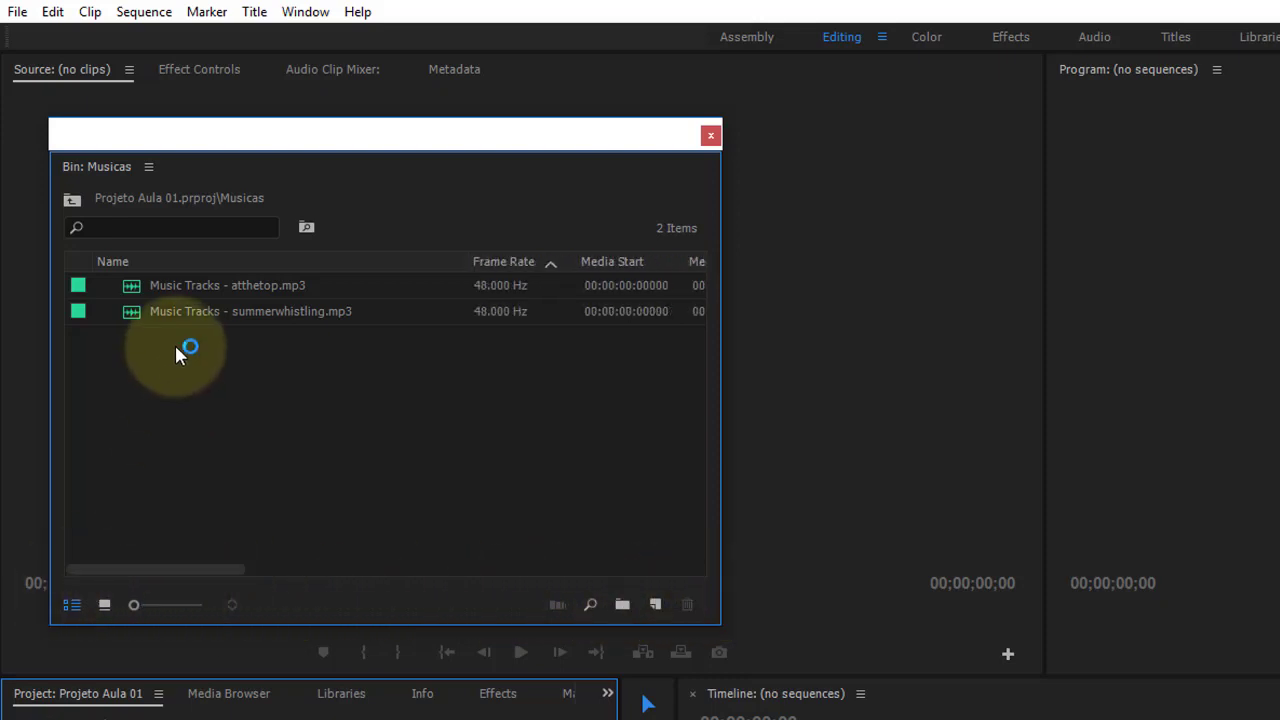
pyautogui.click(158, 285)
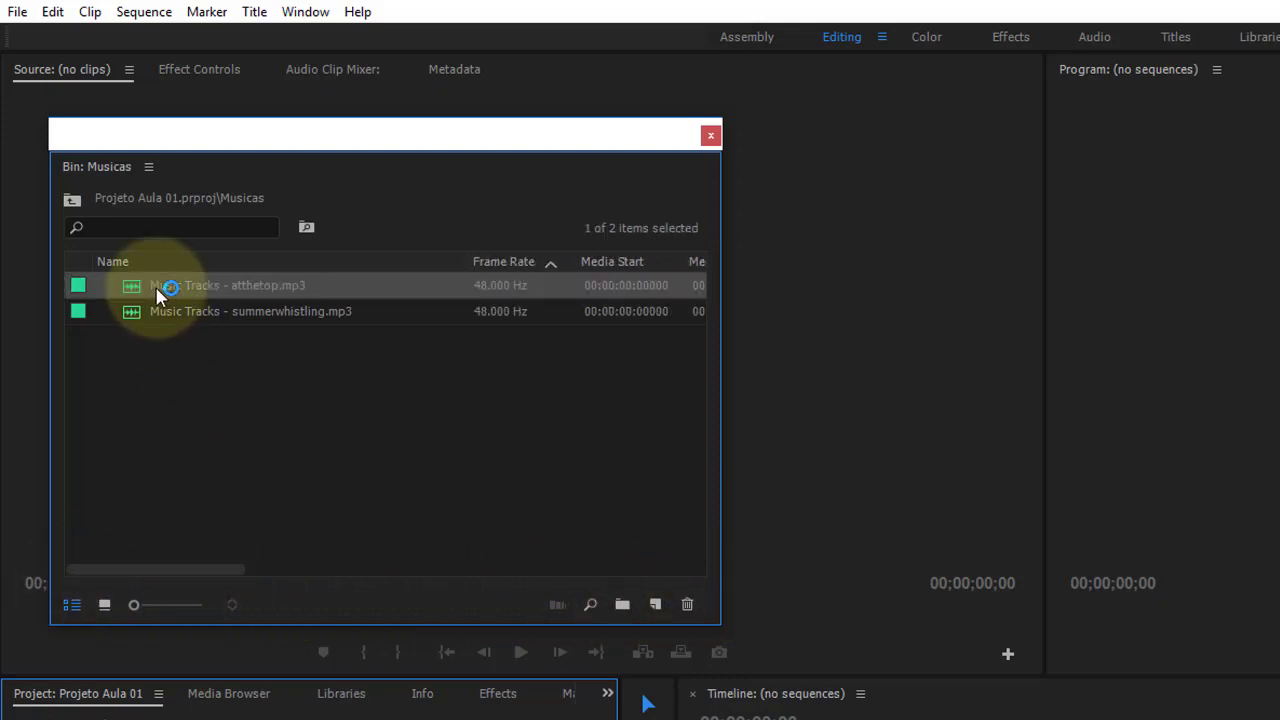
# Close the Musicas window, create a new bin named Fotos, and open it.
pyautogui.click(711, 135)
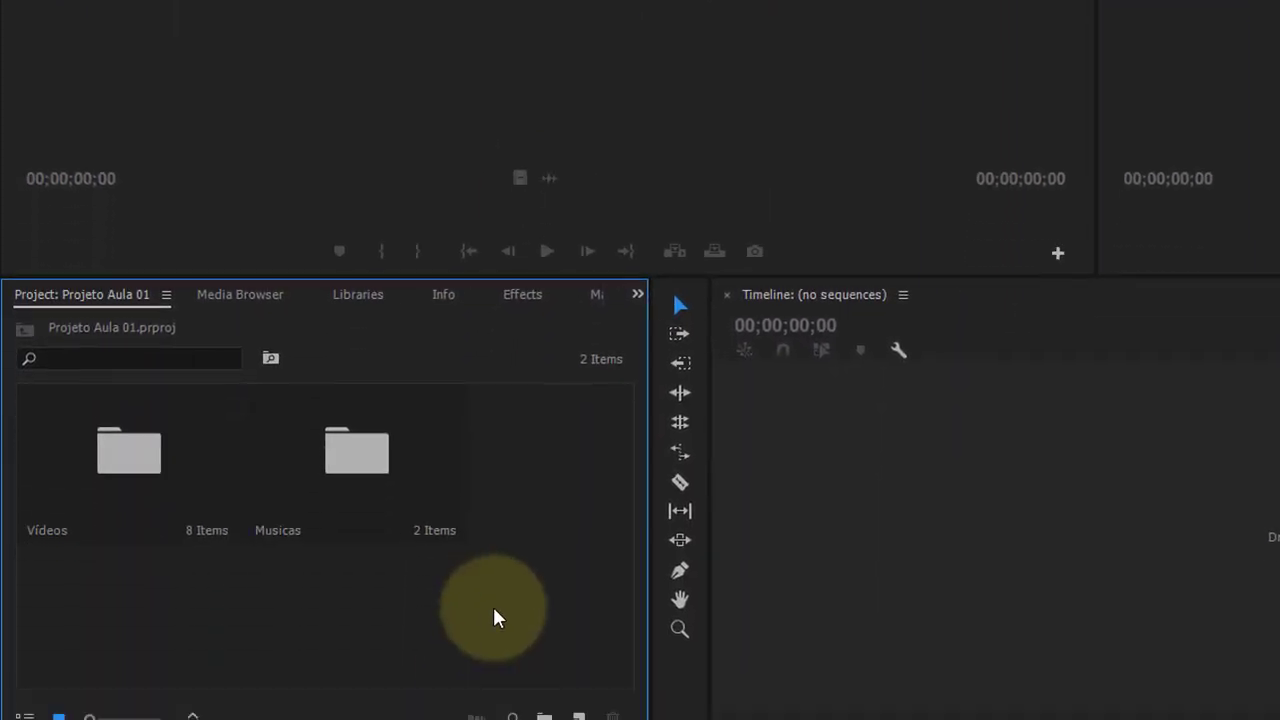
pyautogui.click(549, 670)
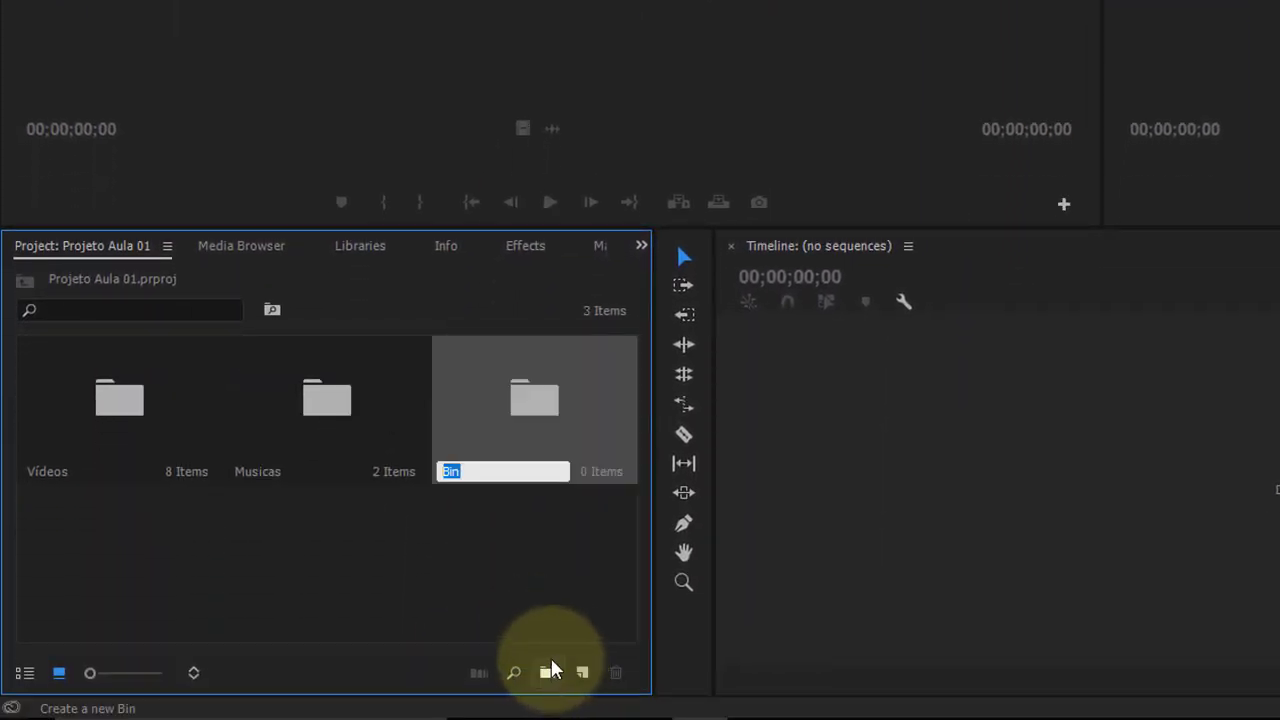
pyautogui.write('Fotos')
pyautogui.press('Return')
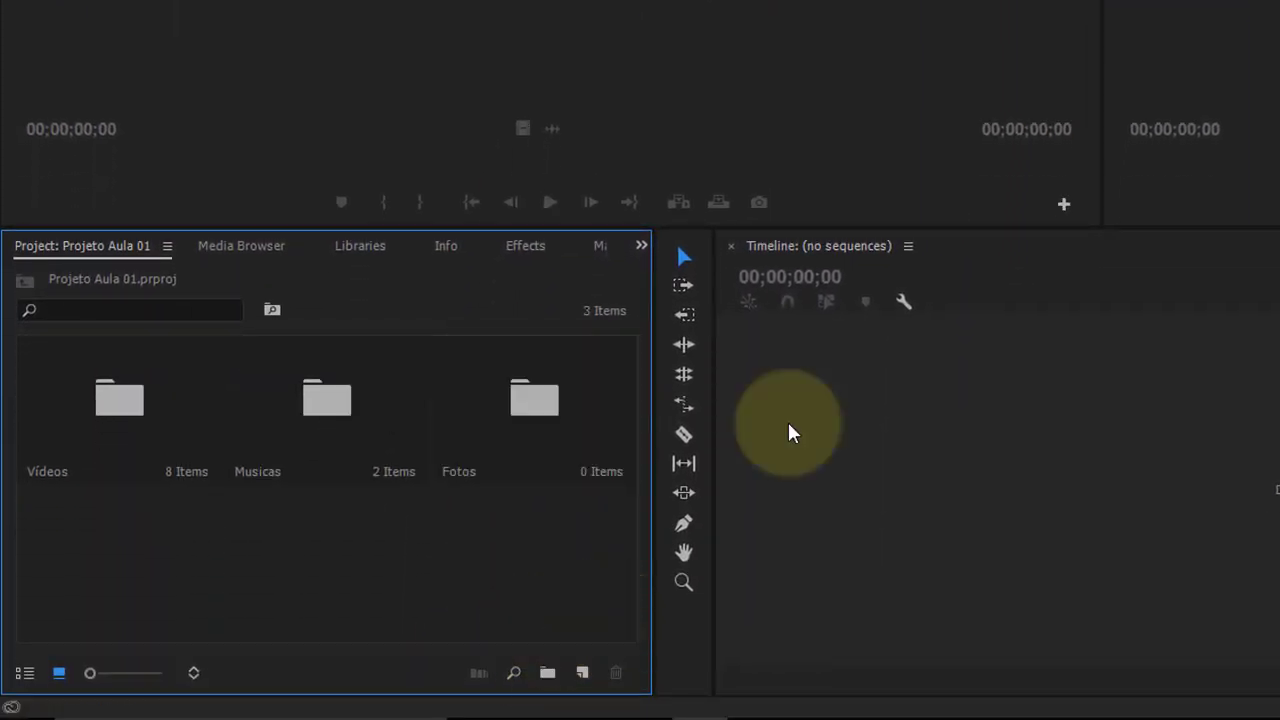
pyautogui.doubleClick(522, 418)
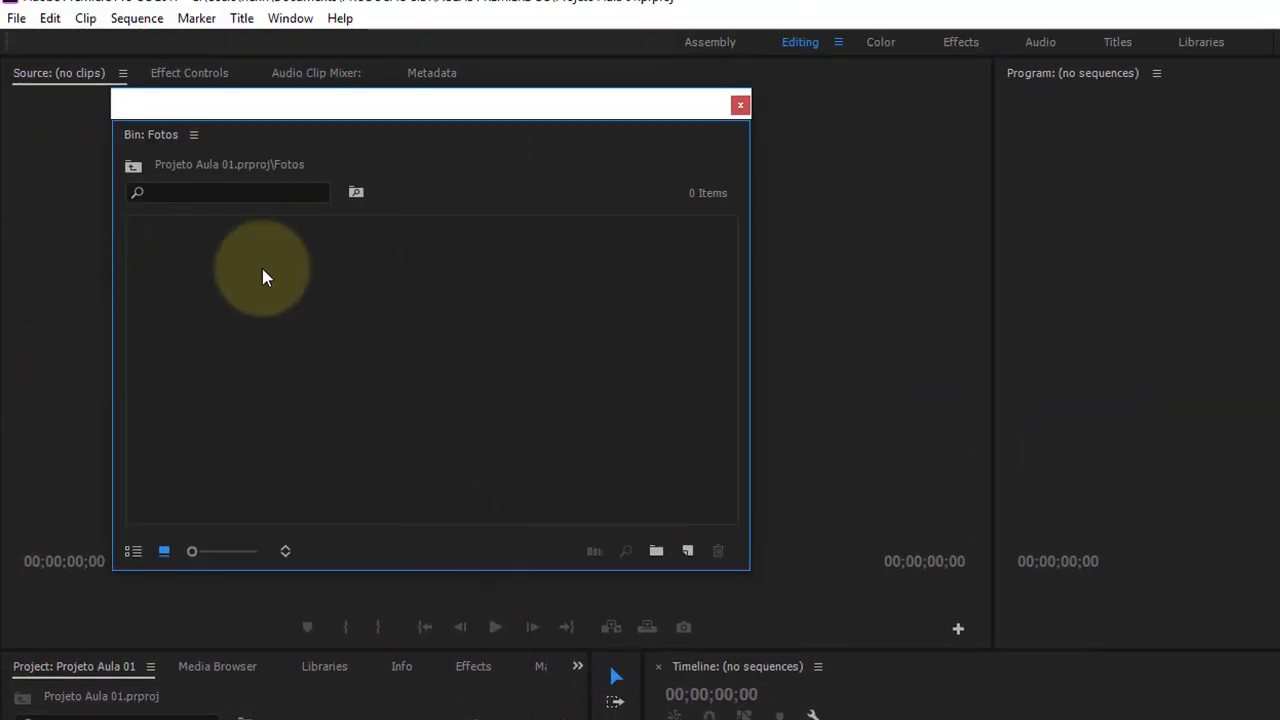
# From the Fotos bin, start an import and browse to AULAS PREMIERE CC > FOTOS > educação.
pyautogui.rightClick(228, 388)
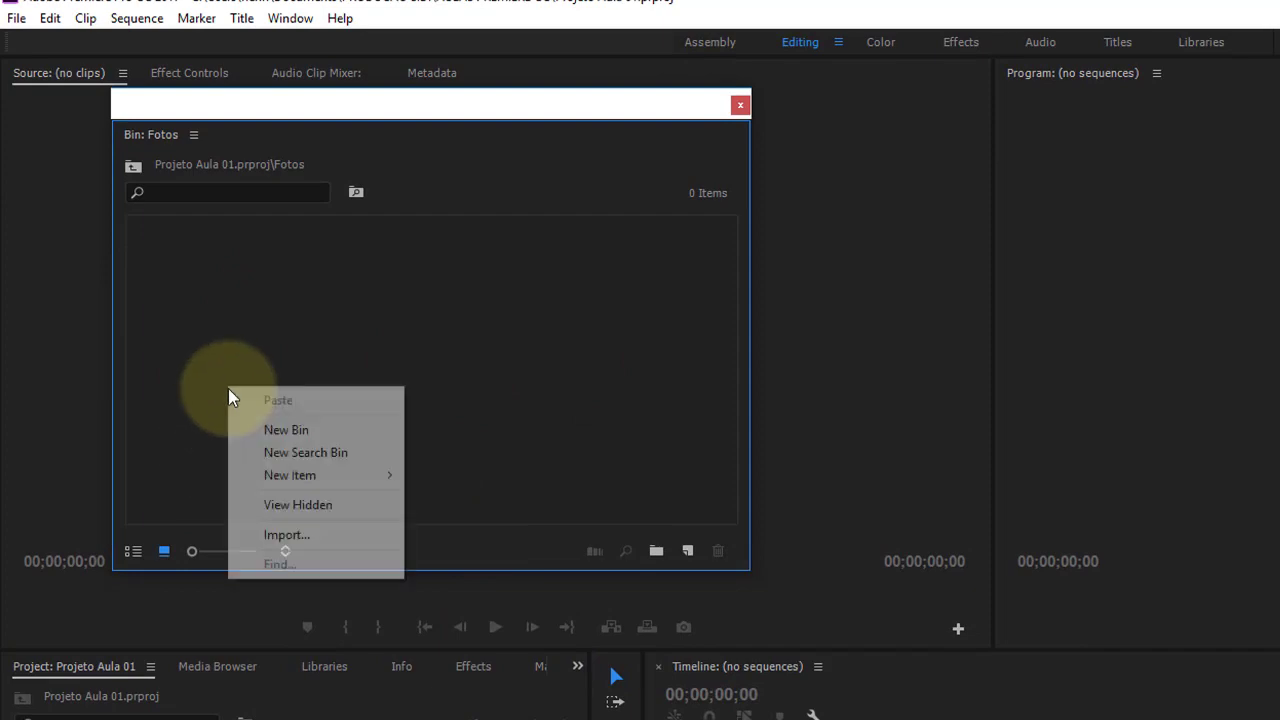
pyautogui.click(331, 536)
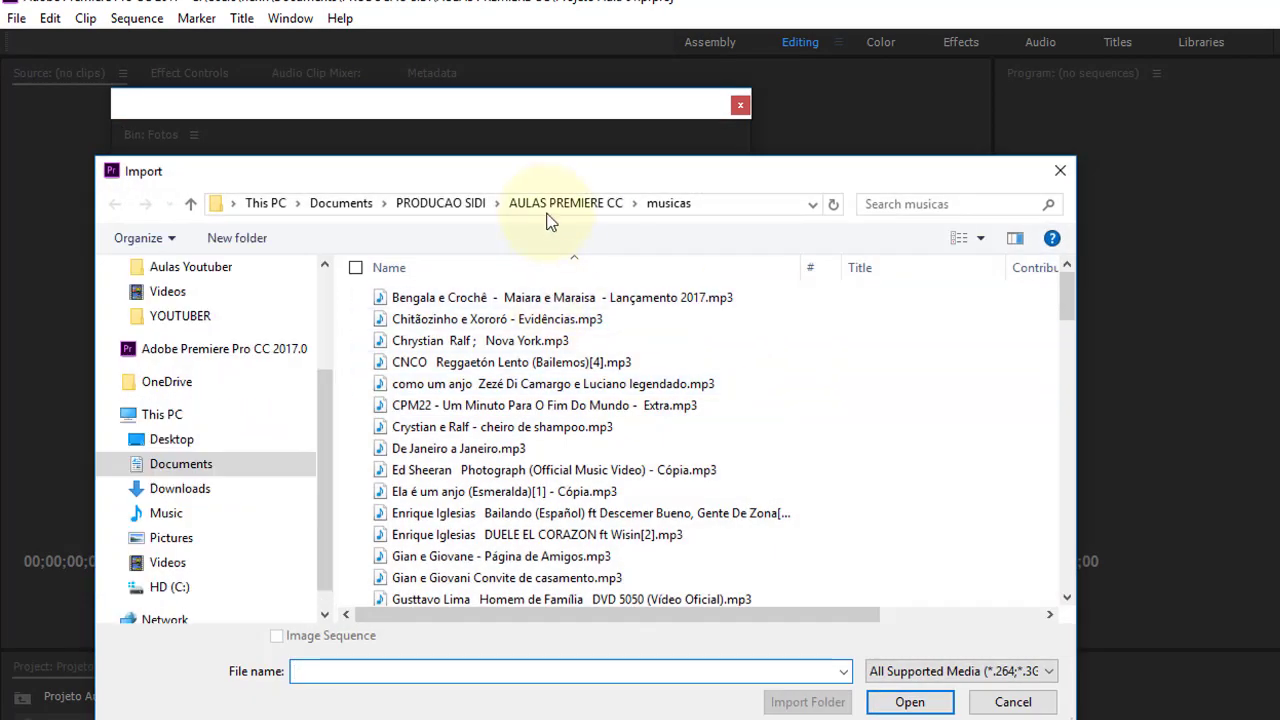
pyautogui.click(549, 206)
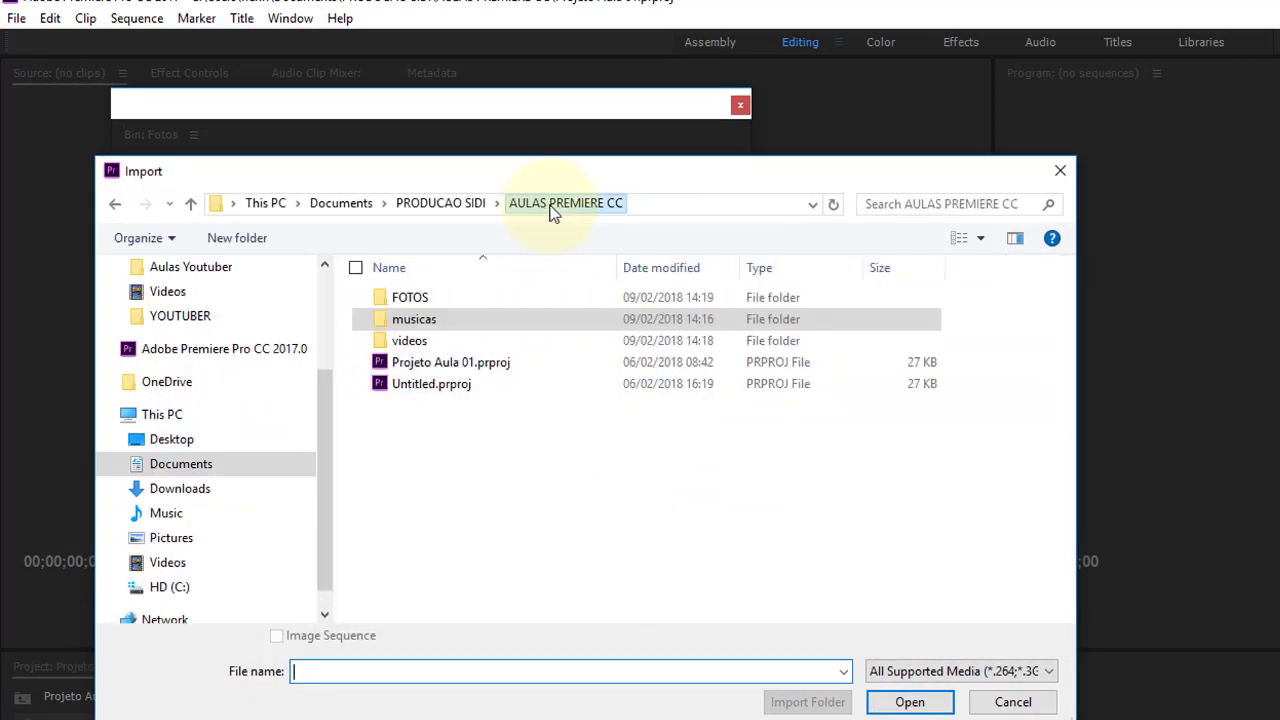
pyautogui.doubleClick(462, 299)
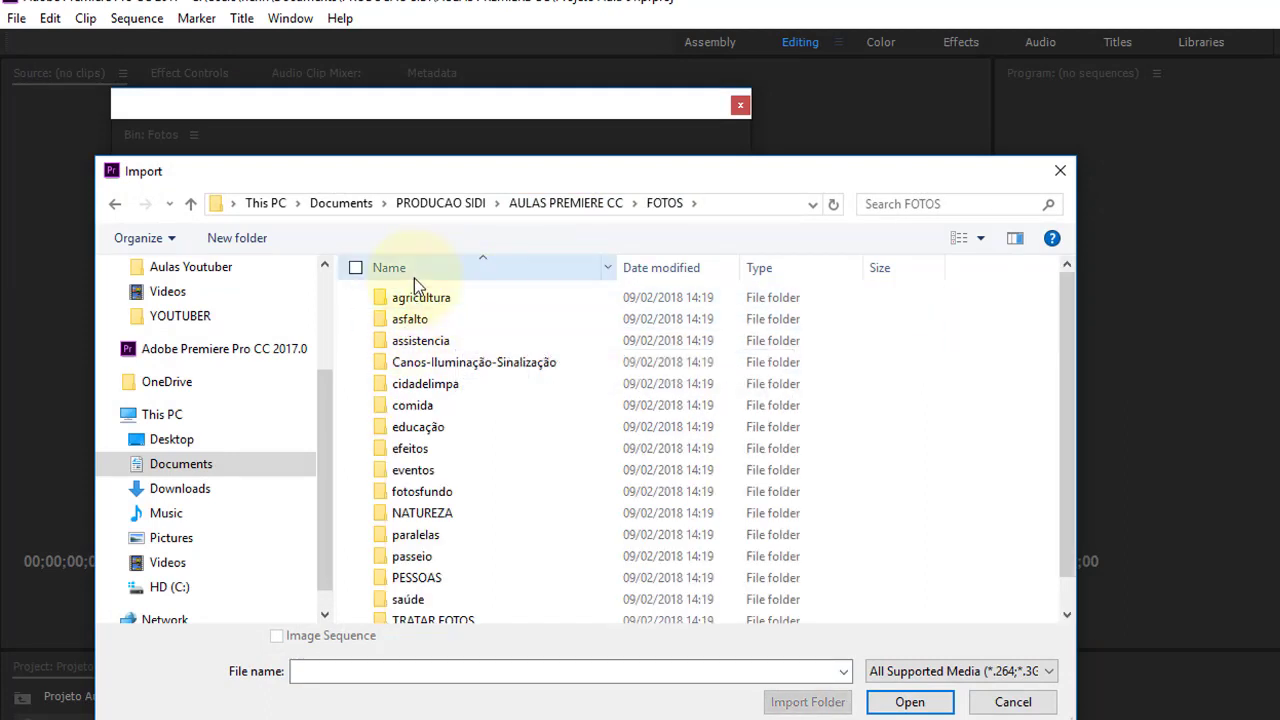
pyautogui.click(592, 434)
pyautogui.doubleClick(590, 436)
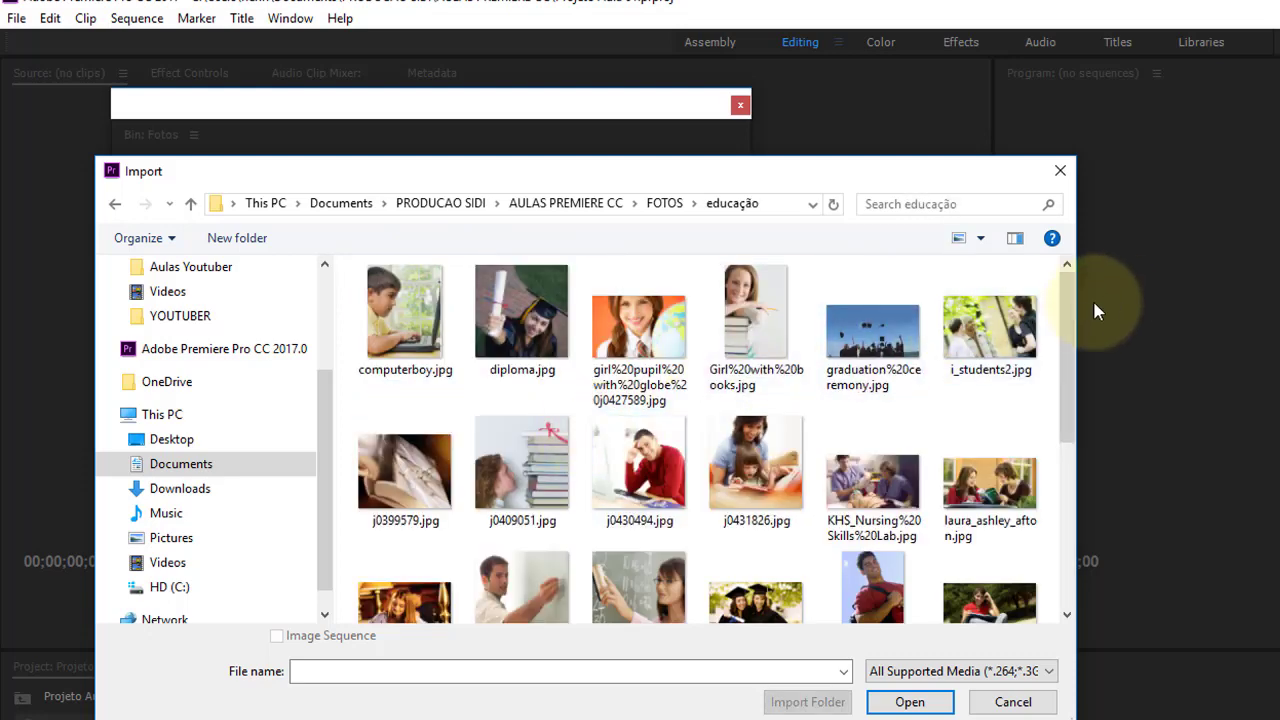
pyautogui.moveTo(1068, 316)
pyautogui.mouseDown()
pyautogui.moveTo(1084, 352)
pyautogui.moveTo(1082, 305)
pyautogui.mouseUp()
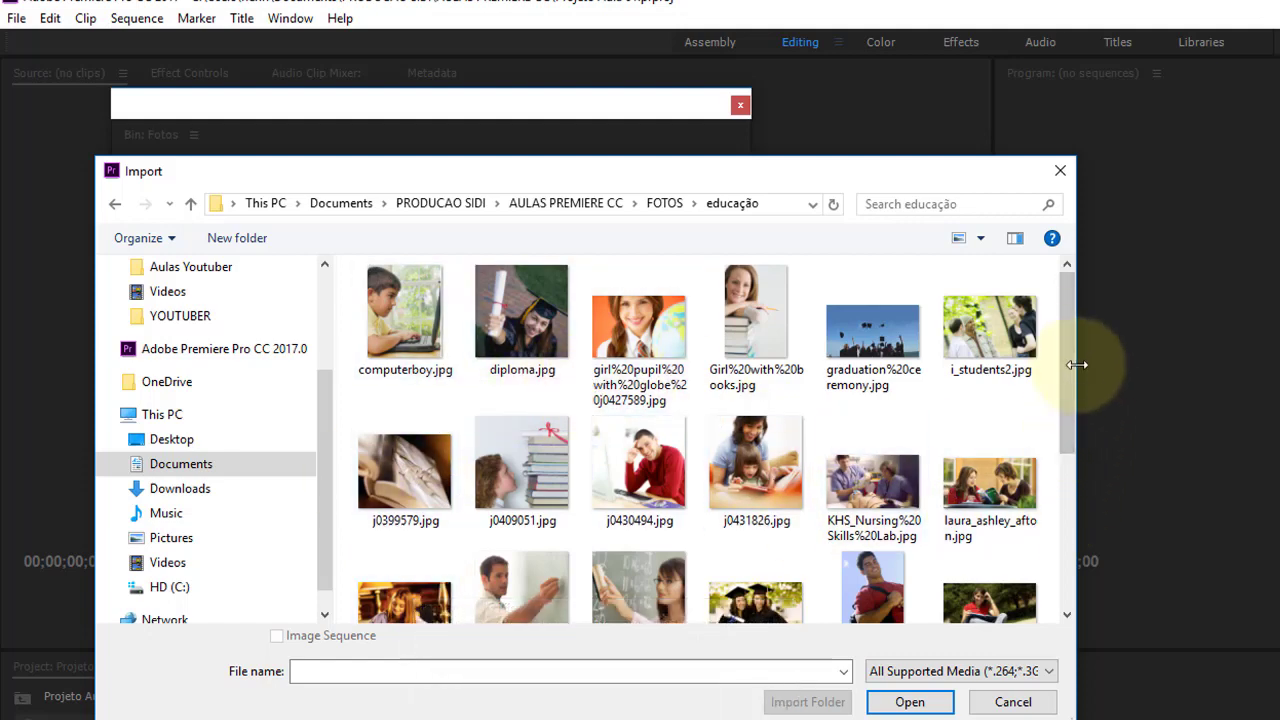
pyautogui.moveTo(1068, 352)
pyautogui.mouseDown()
pyautogui.moveTo(1118, 503)
pyautogui.moveTo(1132, 455)
pyautogui.moveTo(1133, 474)
pyautogui.mouseUp()
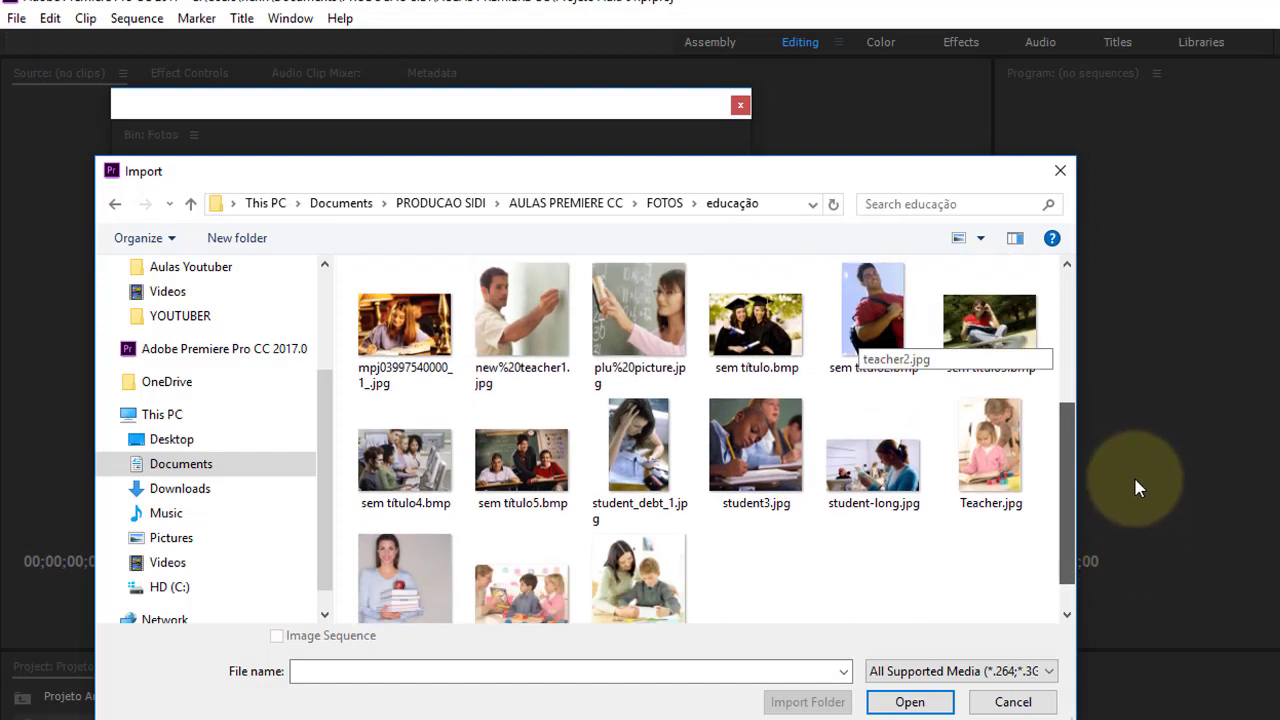
pyautogui.click(388, 478)
pyautogui.keyDown('ctrl'); pyautogui.click(404, 322); pyautogui.keyUp('ctrl')
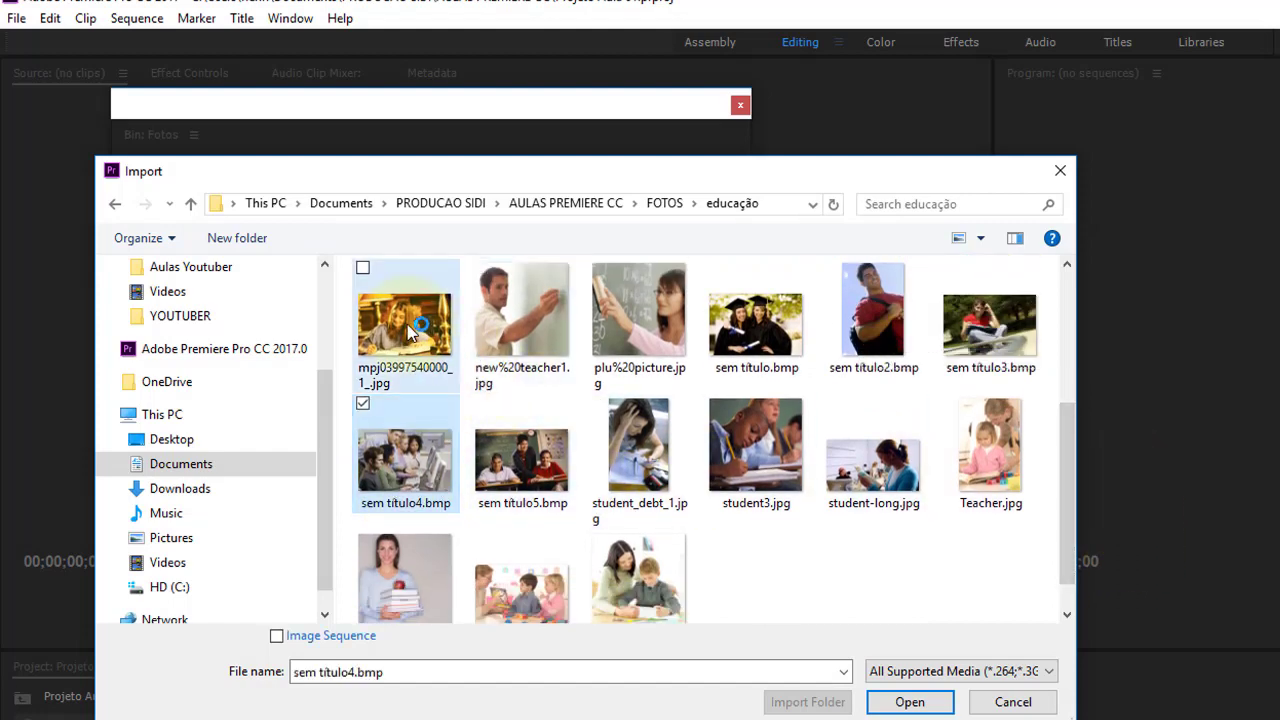
pyautogui.click(909, 701)
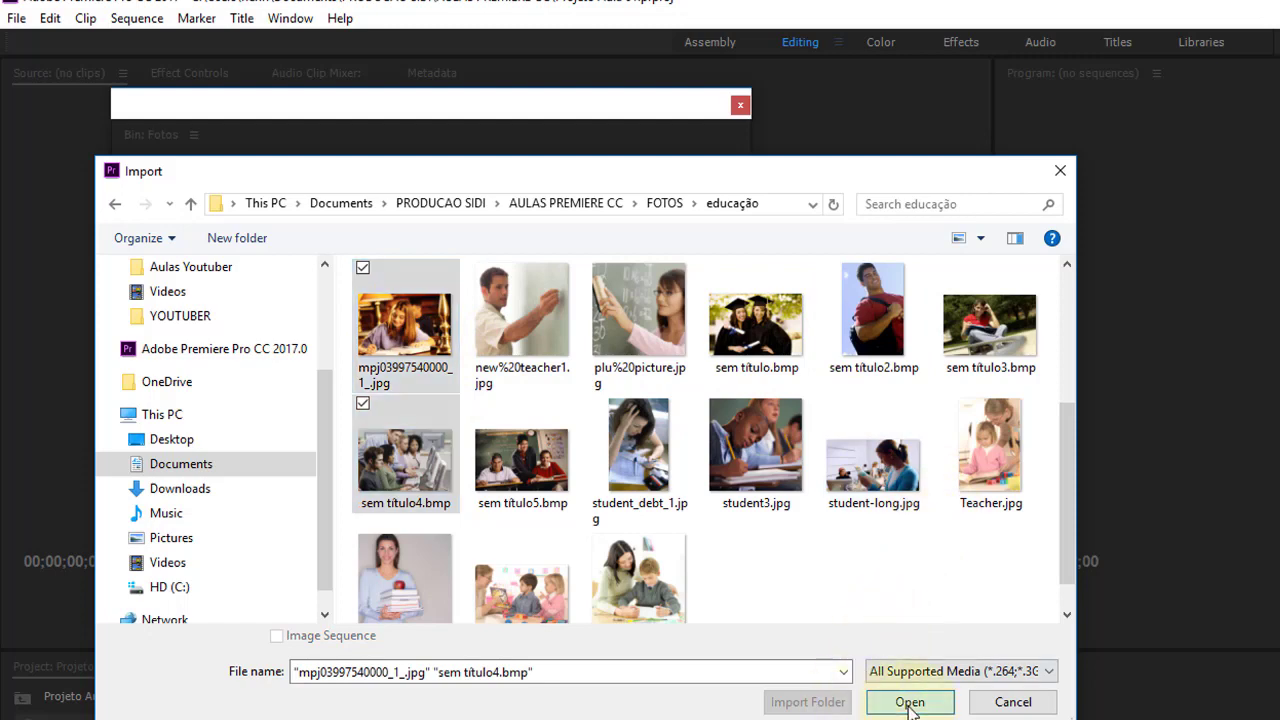
# Start another import into the Fotos bin and browse to FOTOS > NATUREZA.
pyautogui.click(518, 511)
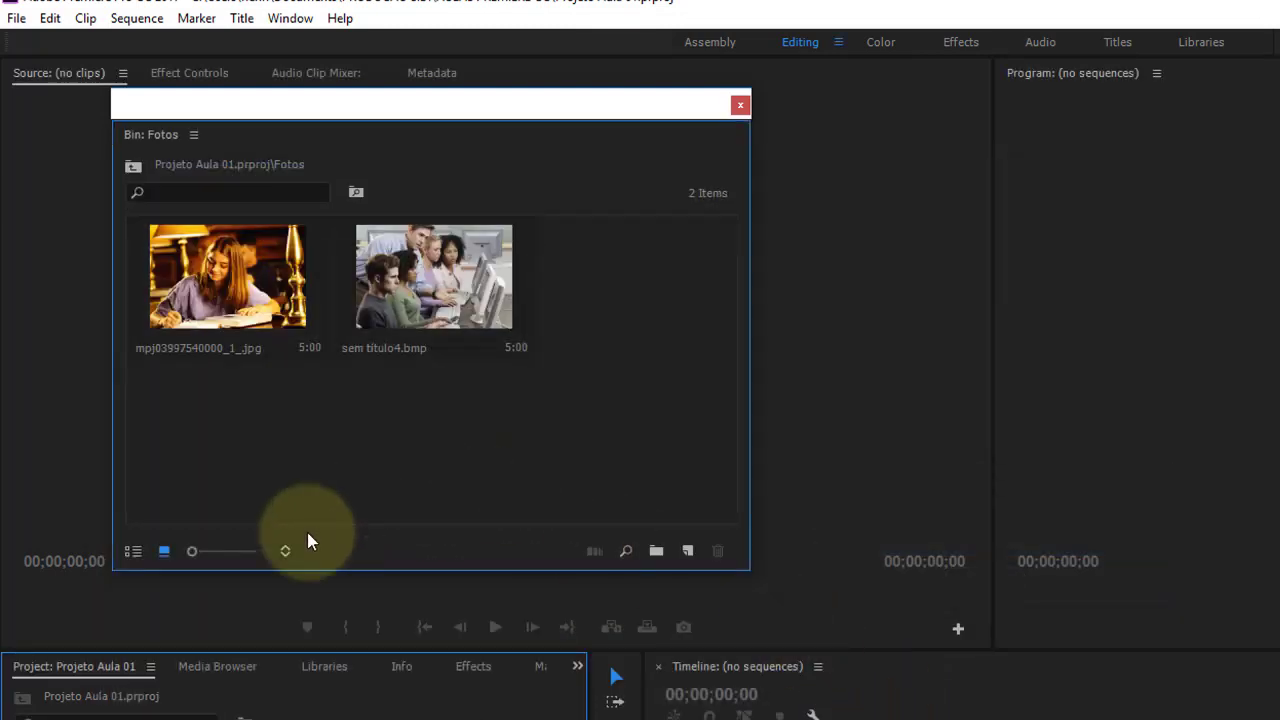
pyautogui.rightClick(469, 447)
pyautogui.click(556, 594)
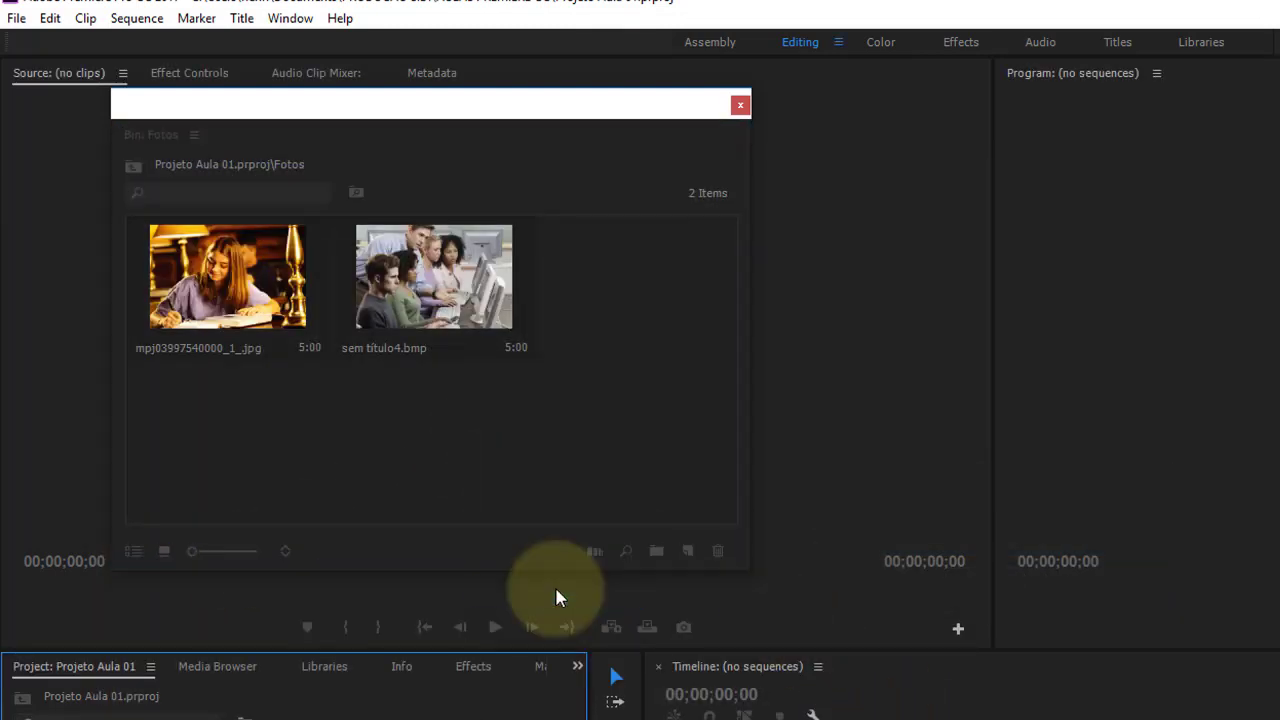
pyautogui.click(664, 203)
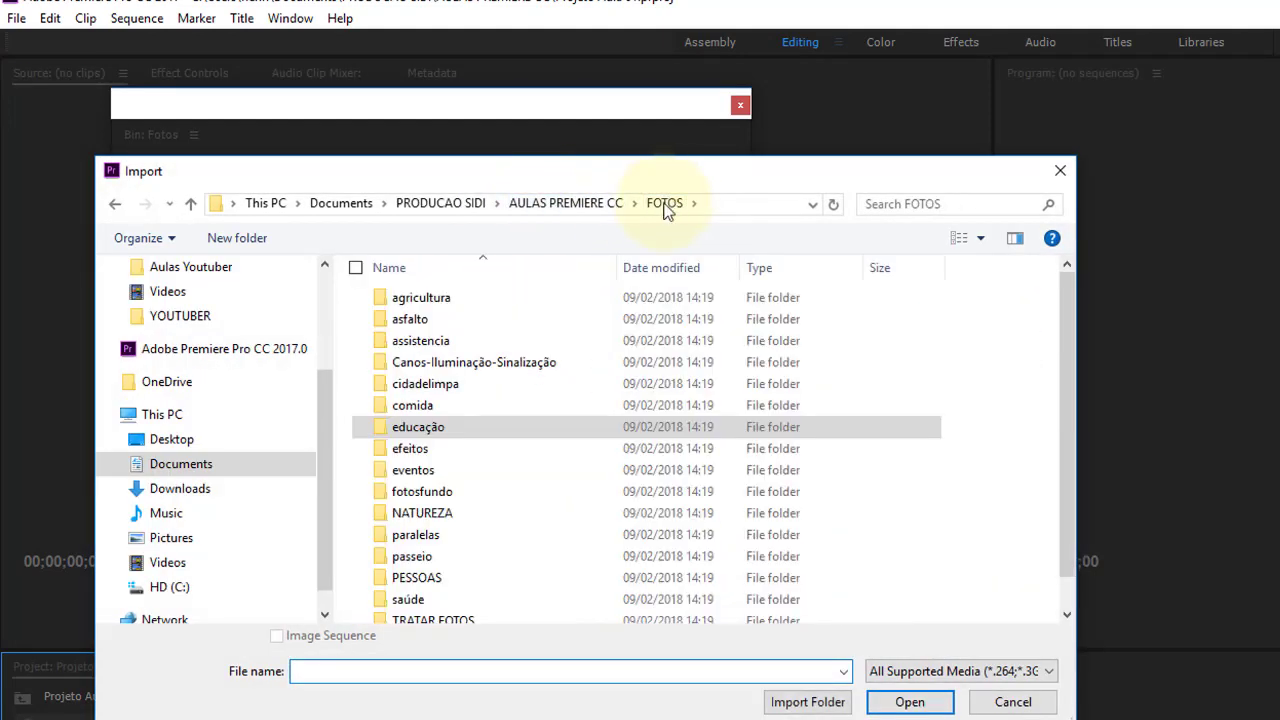
pyautogui.doubleClick(535, 513)
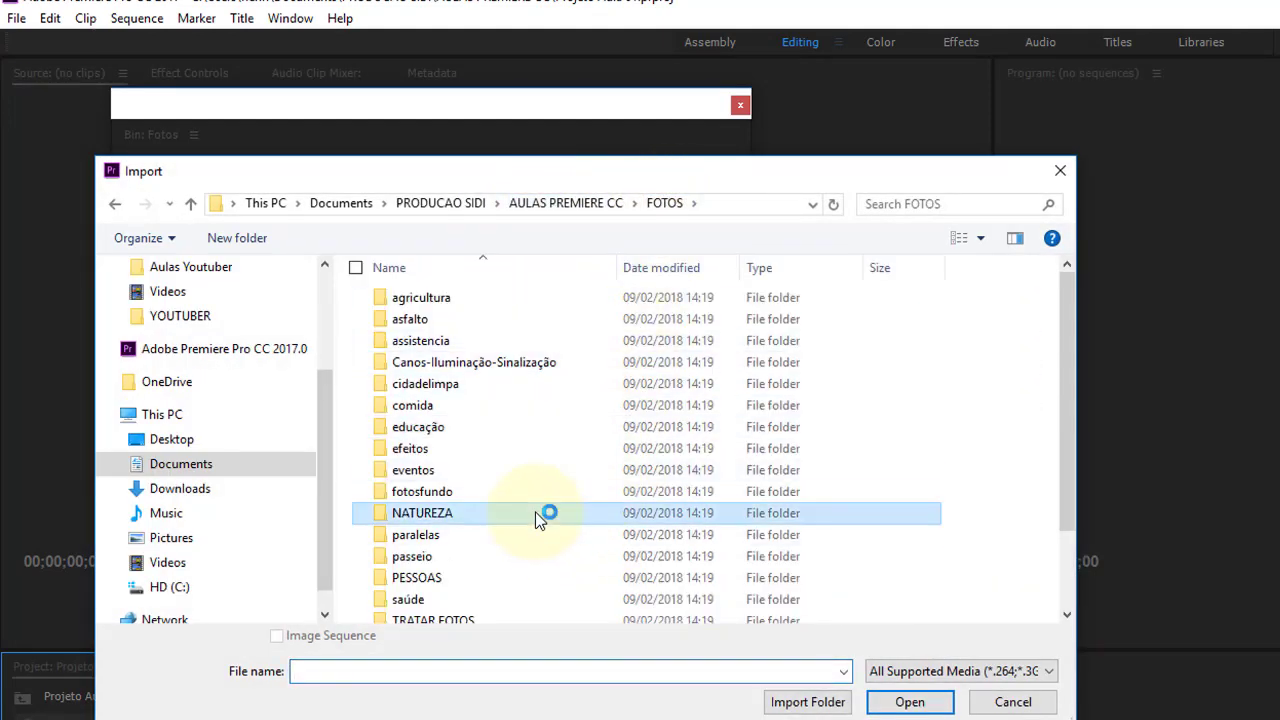
# Import three NATUREZA landscapes, including Autumn-Jungle-Scene-Image-for-PC.jpg, then close the Fotos window.
pyautogui.click(447, 350)
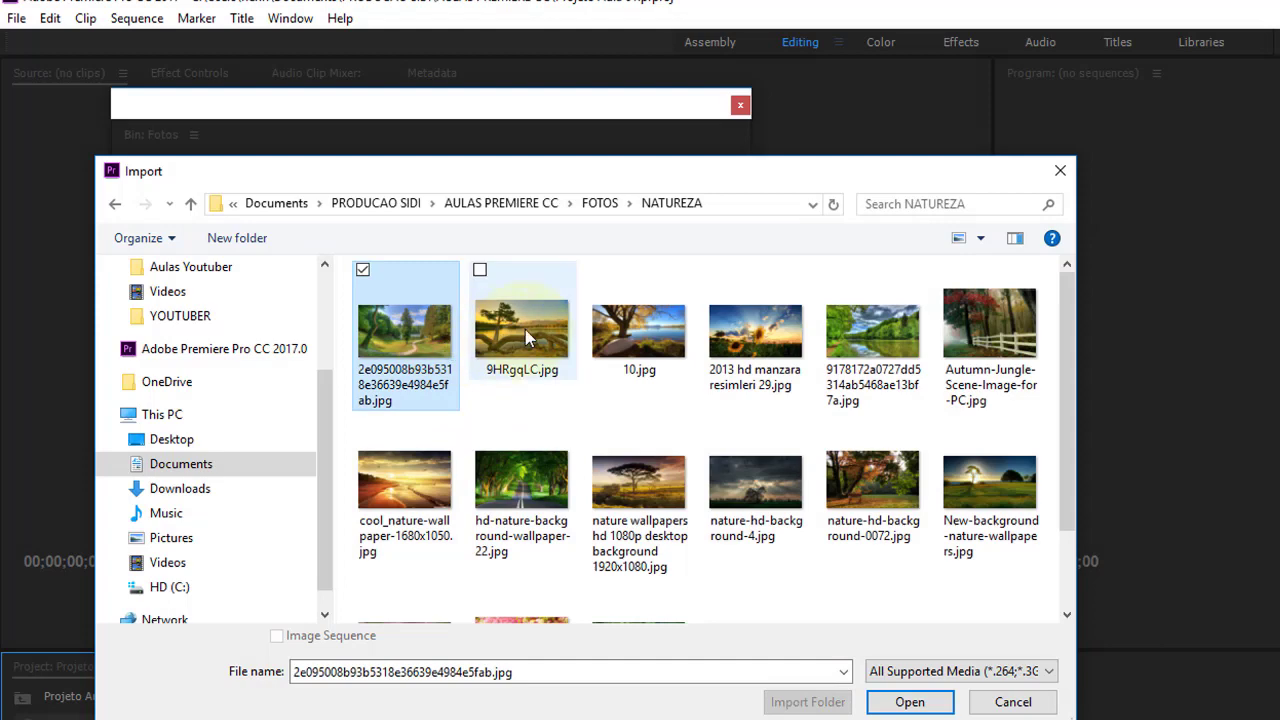
pyautogui.keyDown('ctrl'); pyautogui.click(740, 352); pyautogui.keyUp('ctrl')
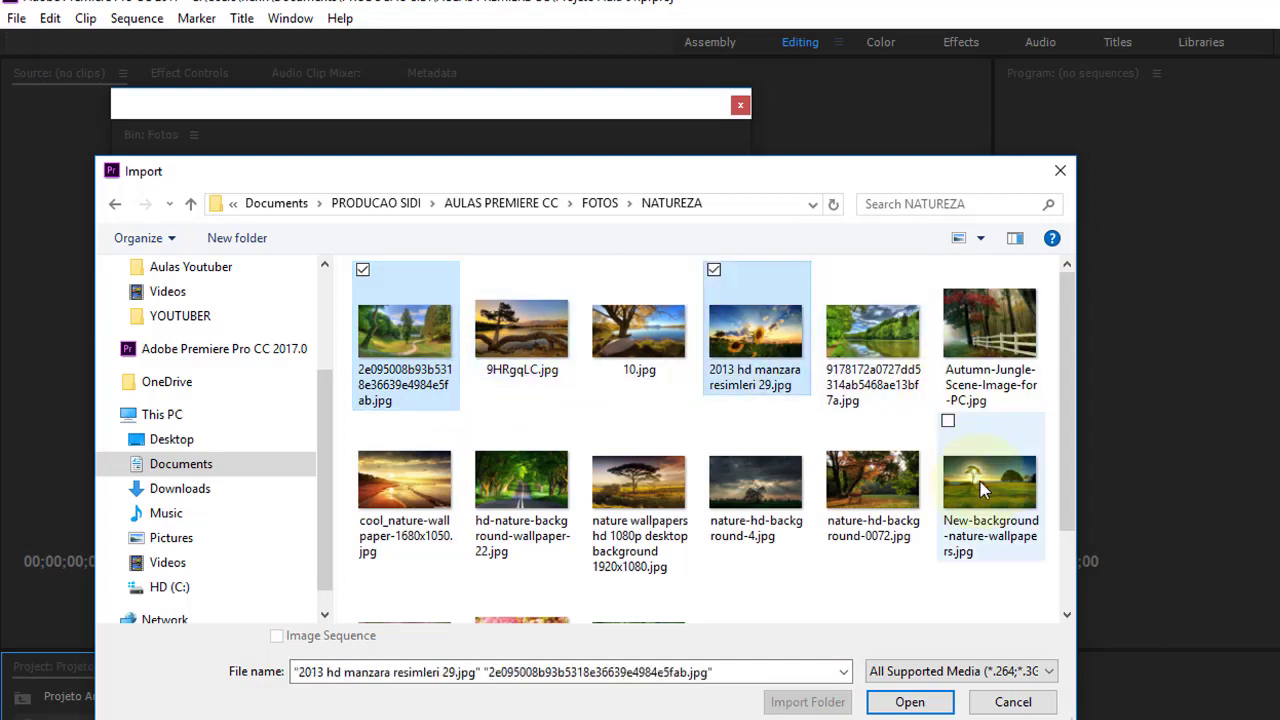
pyautogui.keyDown('ctrl'); pyautogui.click(990, 340); pyautogui.keyUp('ctrl')
pyautogui.click(908, 700)
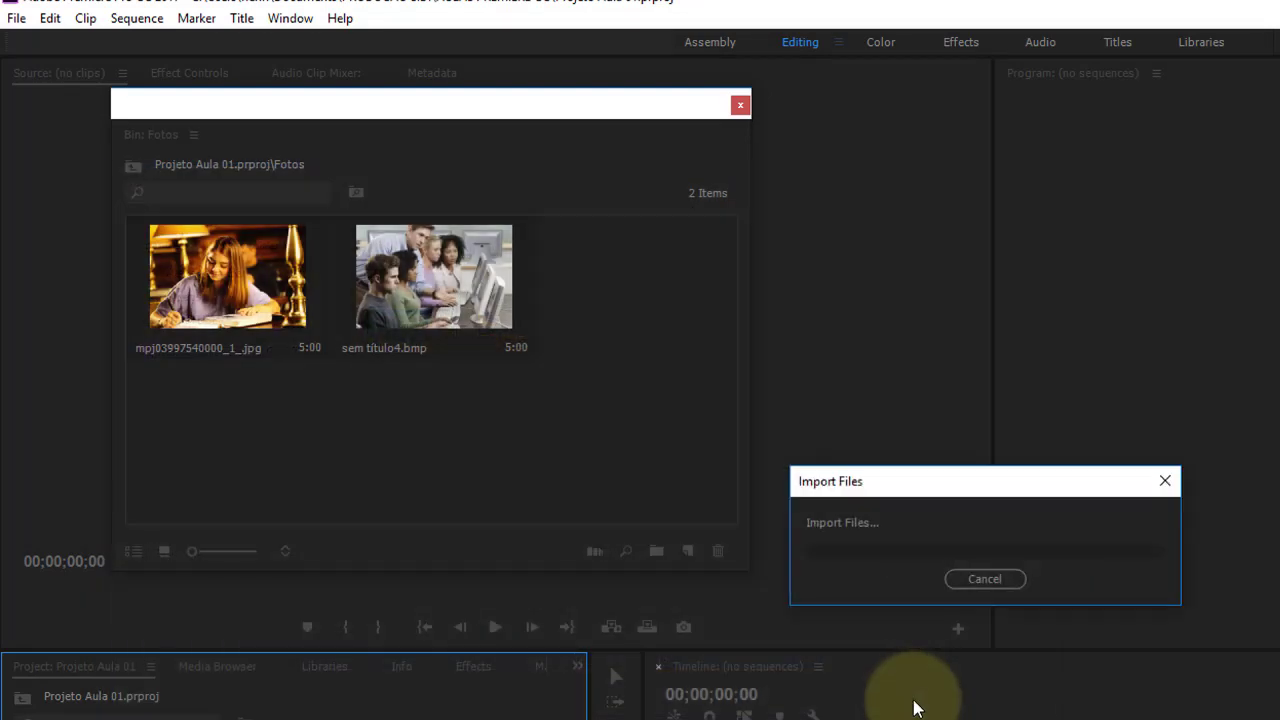
pyautogui.click(547, 424)
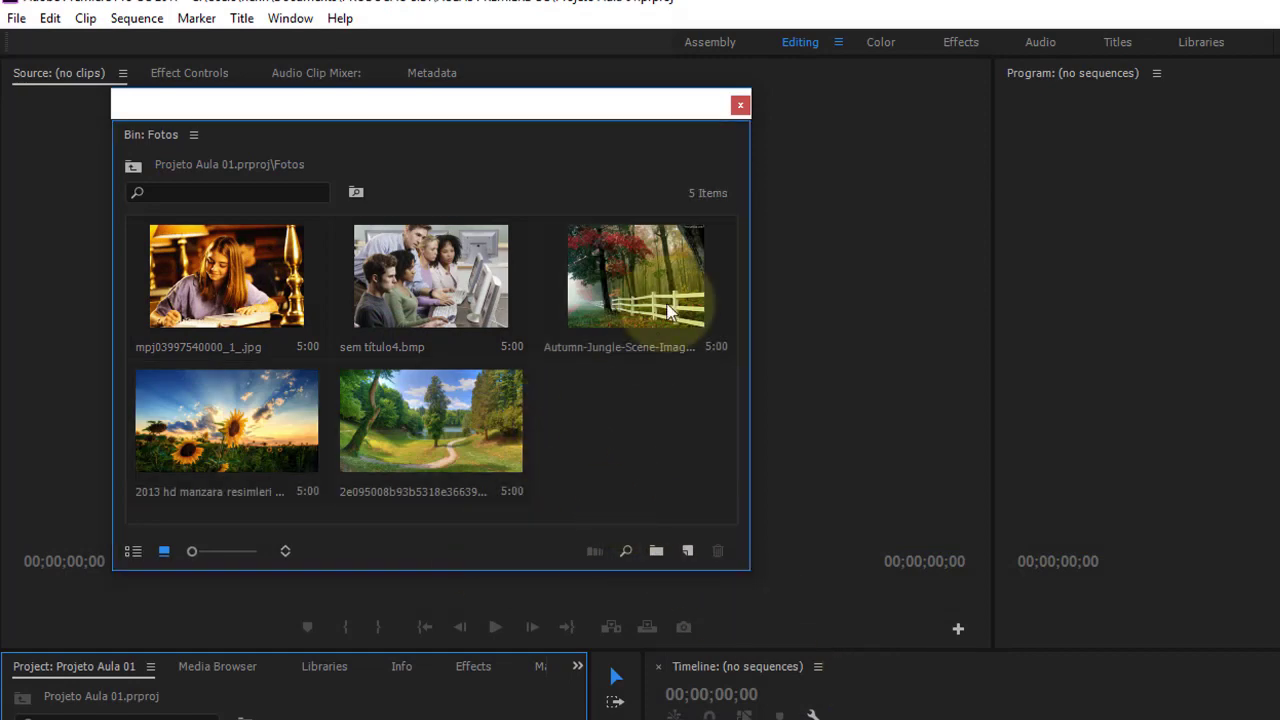
pyautogui.click(730, 104)
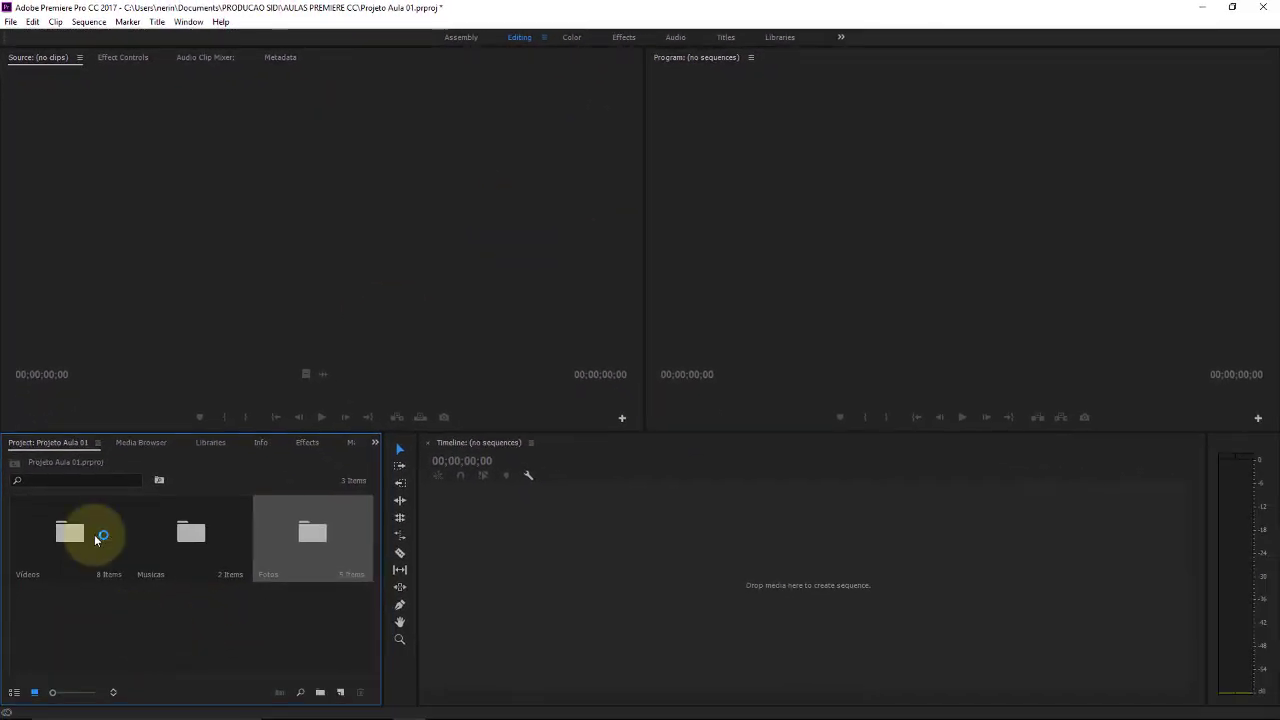
pyautogui.click(201, 635)
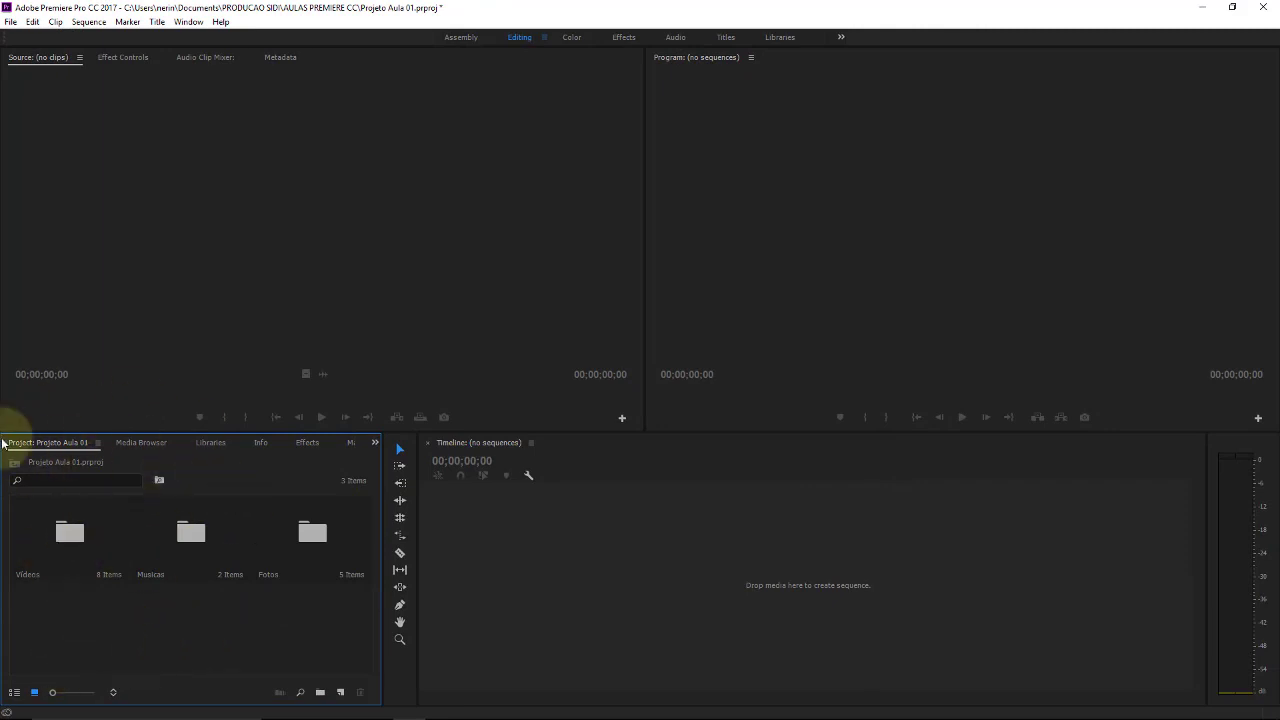